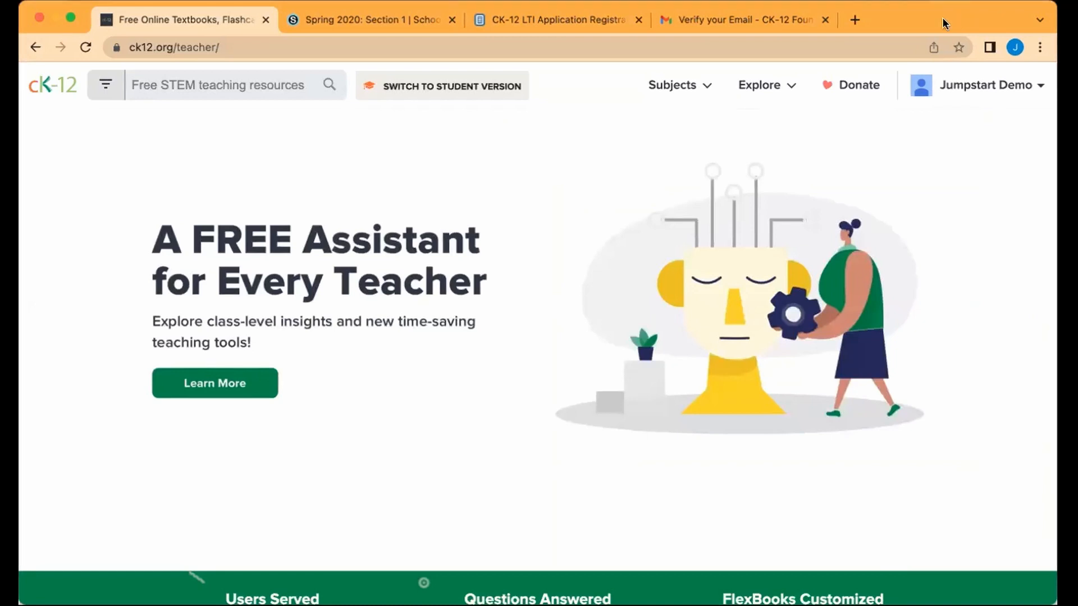
# Step: Search CK-12's physics simulations for 'astro' and open Astronaut Training Chamber
pyautogui.click(777, 93)
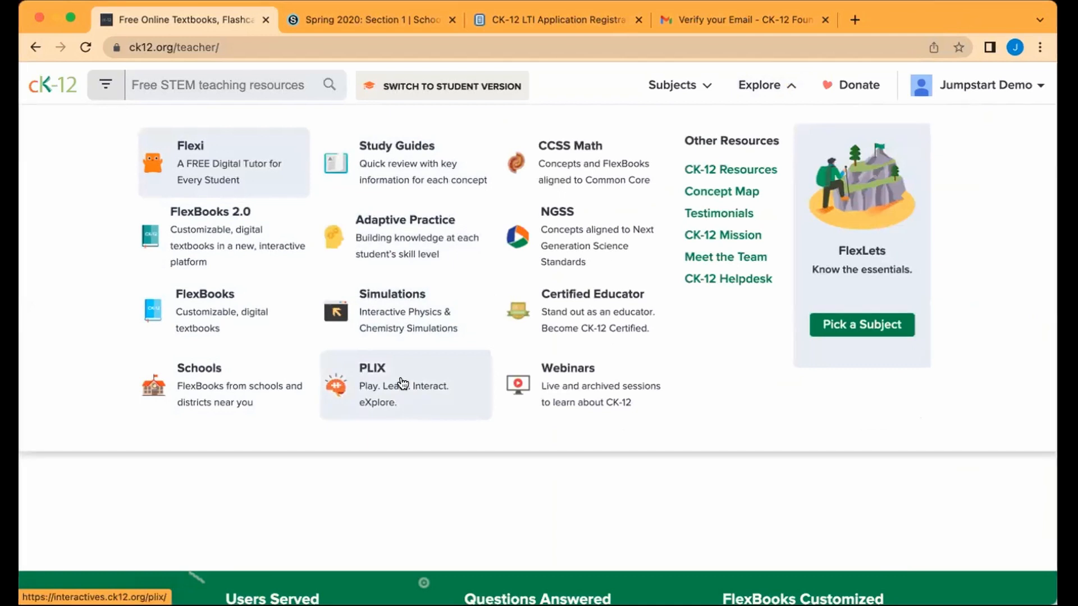
pyautogui.click(402, 322)
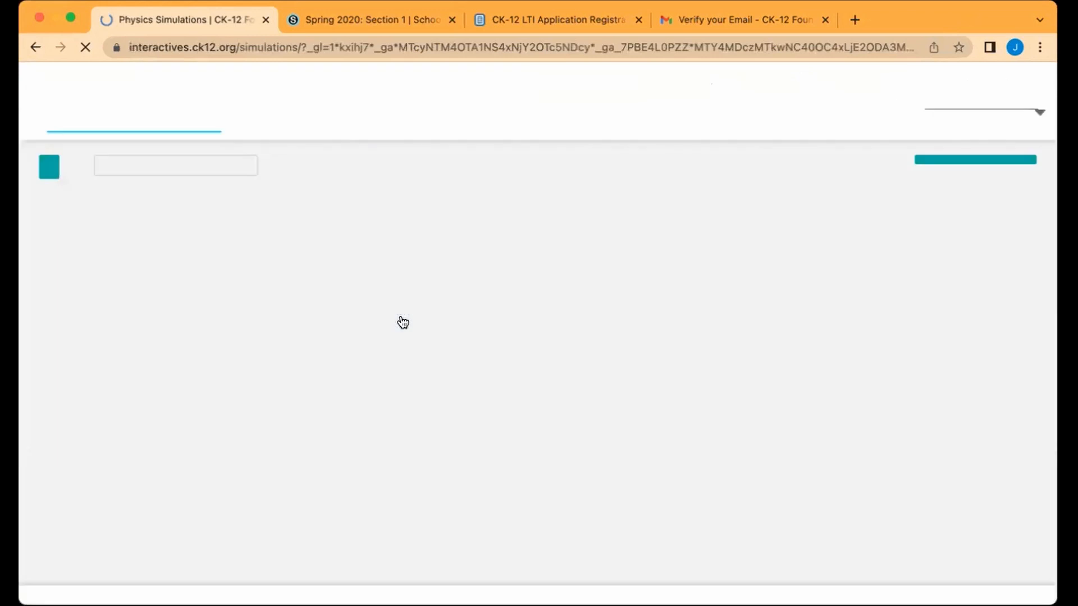
pyautogui.click(200, 164)
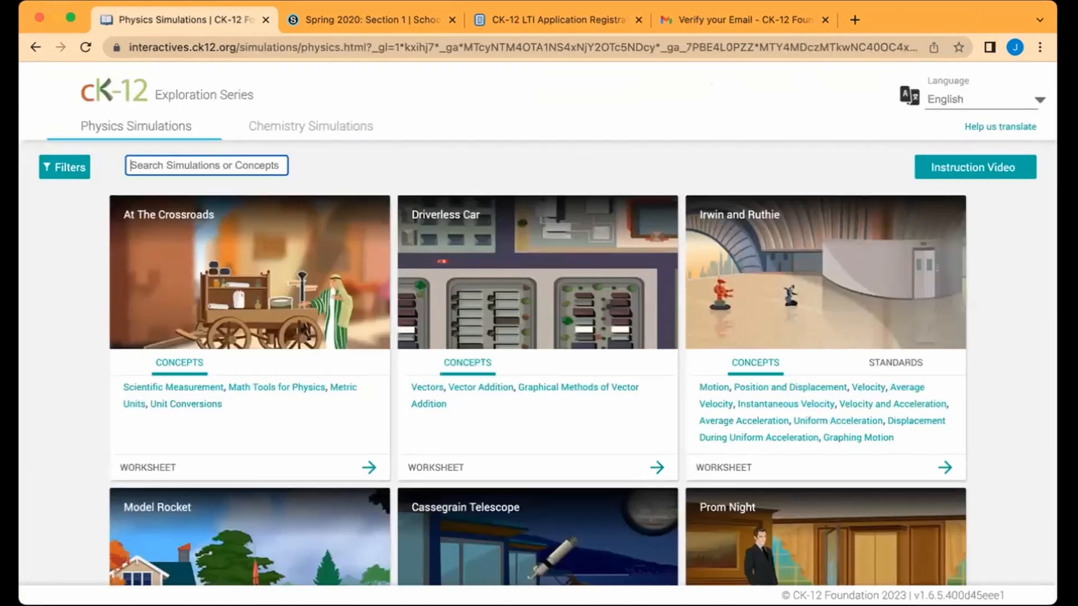
pyautogui.write('astro')
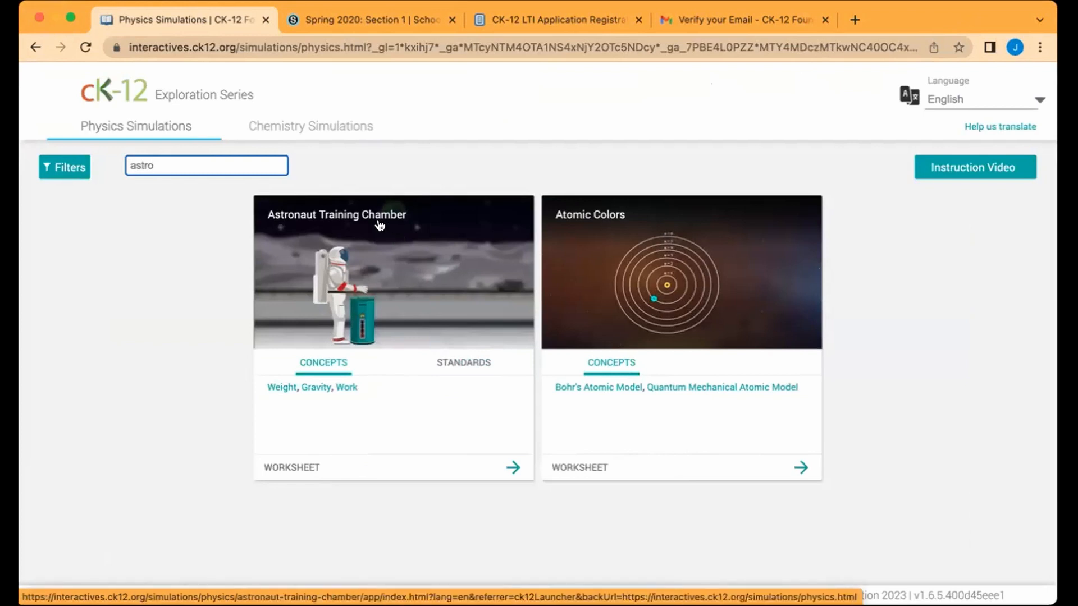
pyautogui.click(381, 225)
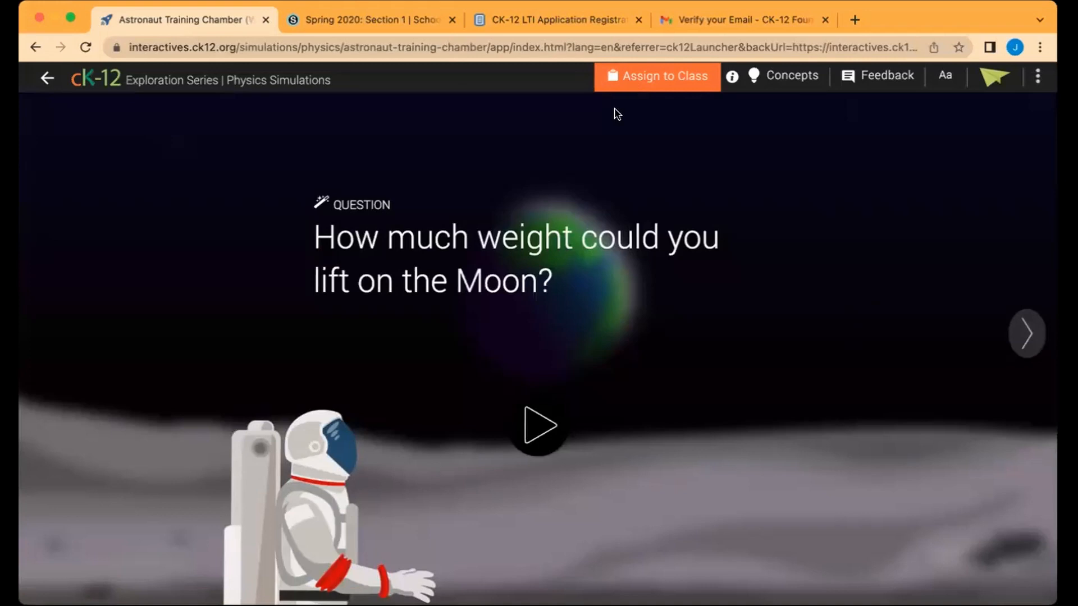
# Step: Skip assigning, add Astronaut Training Chamber to the Library from the three-dot menu, then return home
pyautogui.click(663, 82)
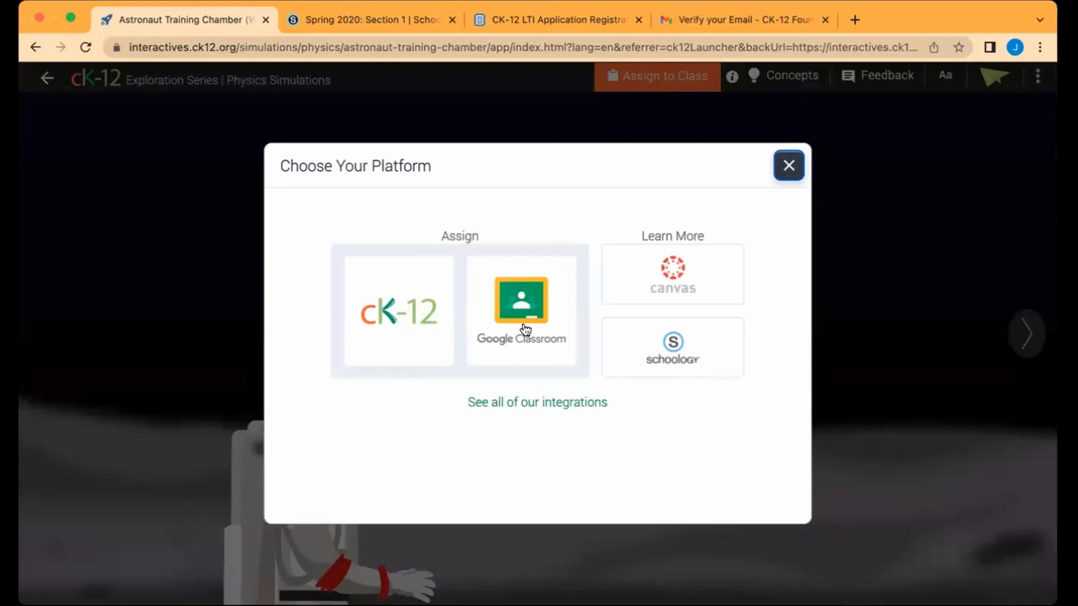
pyautogui.click(788, 167)
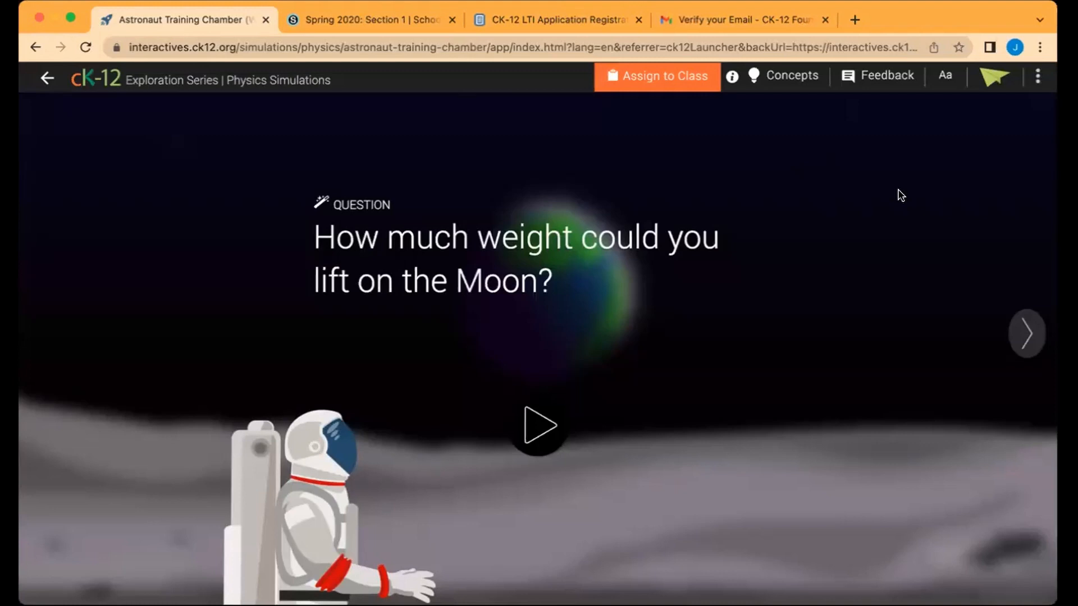
pyautogui.click(1038, 78)
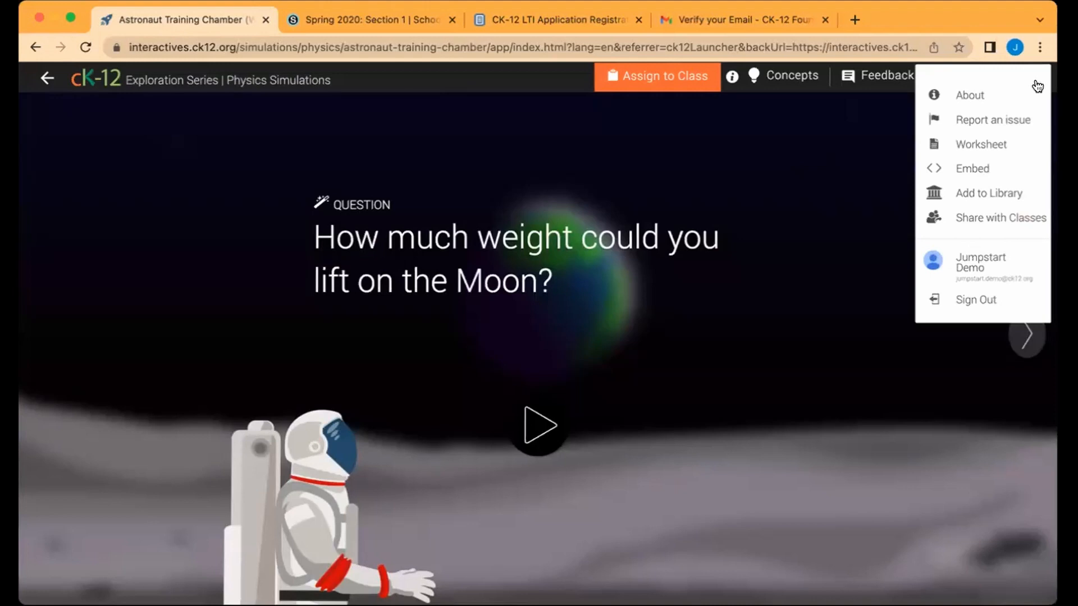
pyautogui.click(981, 198)
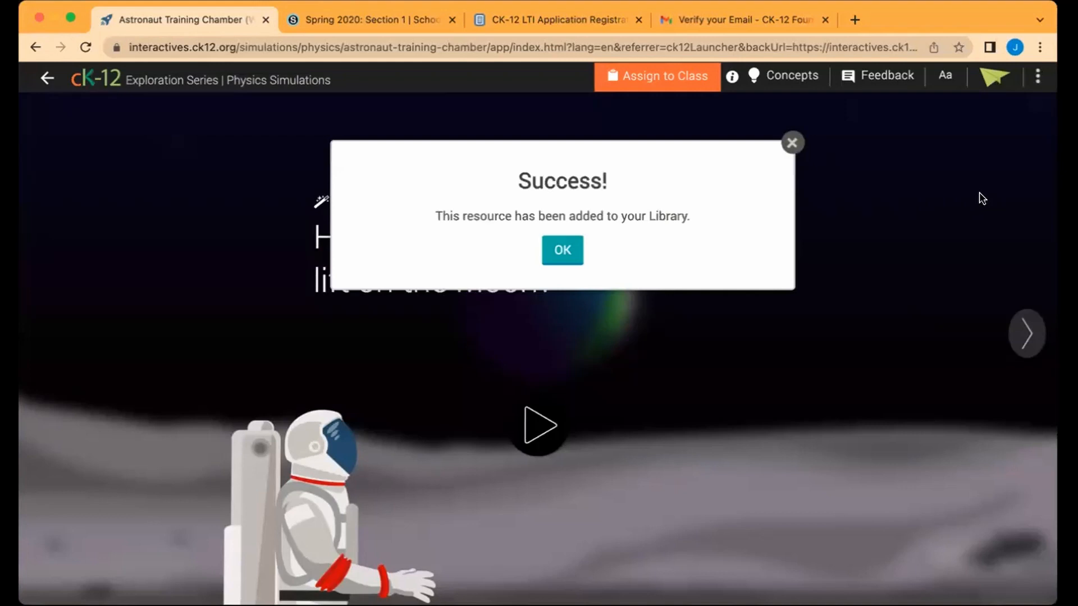
pyautogui.click(791, 143)
pyautogui.click(47, 78)
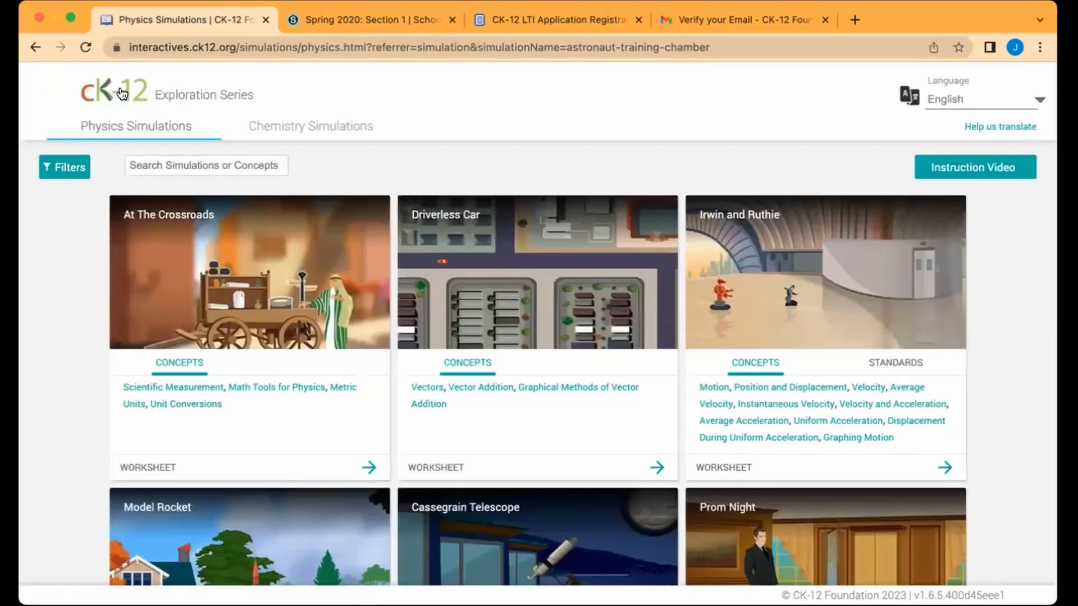
pyautogui.click(121, 93)
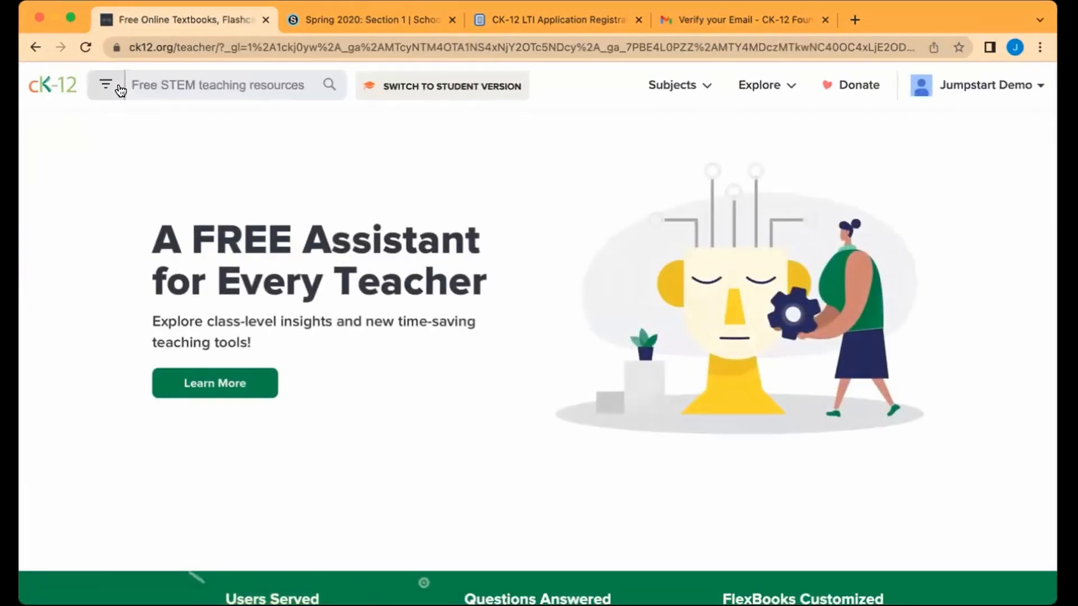
# Step: Scroll through the CK-12 teacher home page, then switch to the Spring 2020: Section 1 tab
pyautogui.scroll(-4, 283, 288)
pyautogui.scroll(-9, 283, 287)
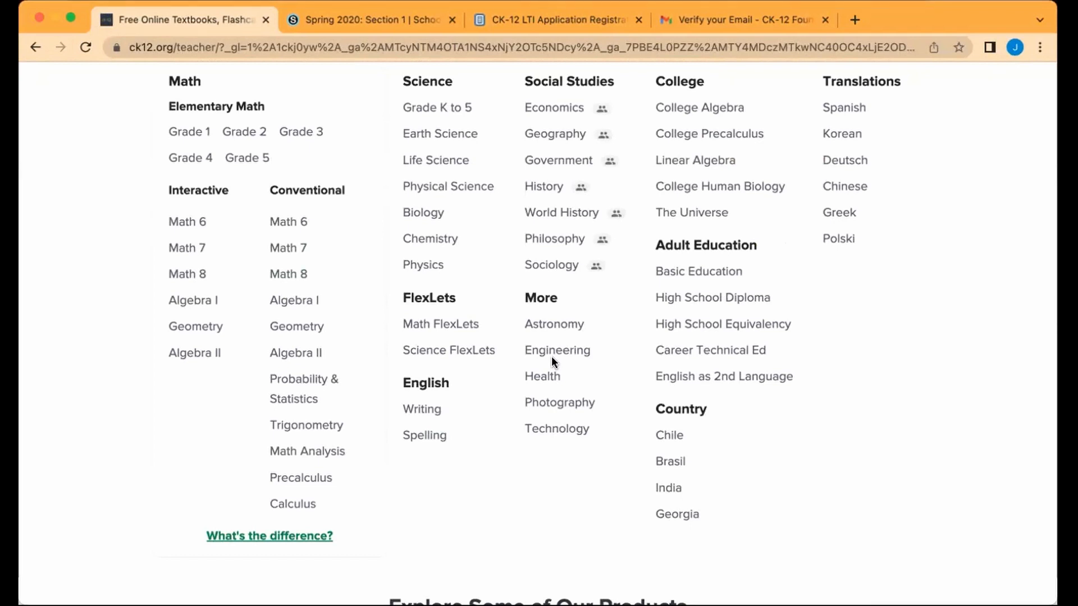
pyautogui.scroll(2, 551, 357)
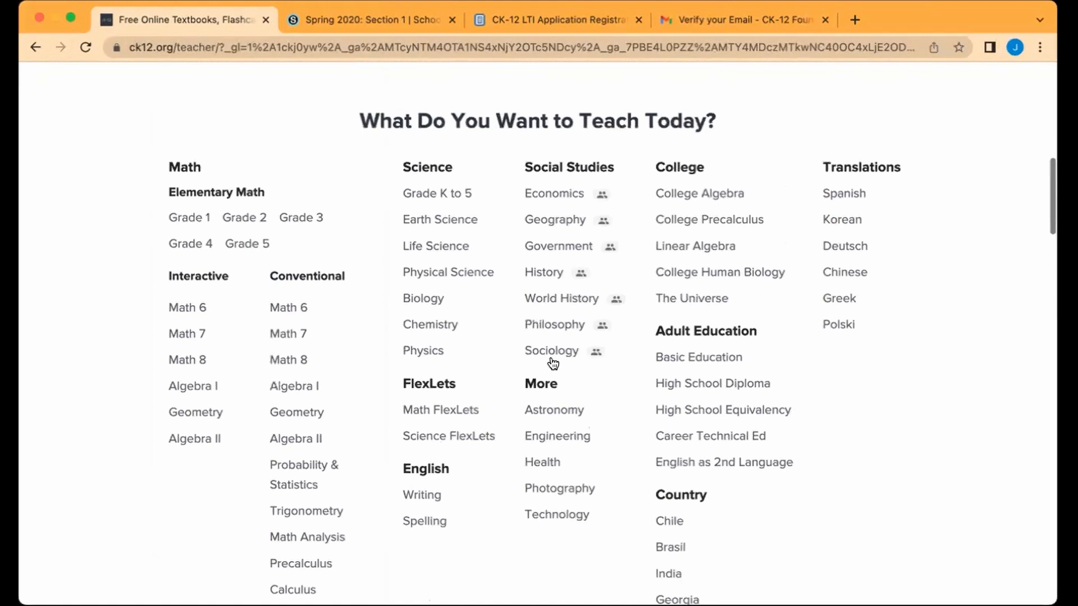
pyautogui.scroll(10, 553, 364)
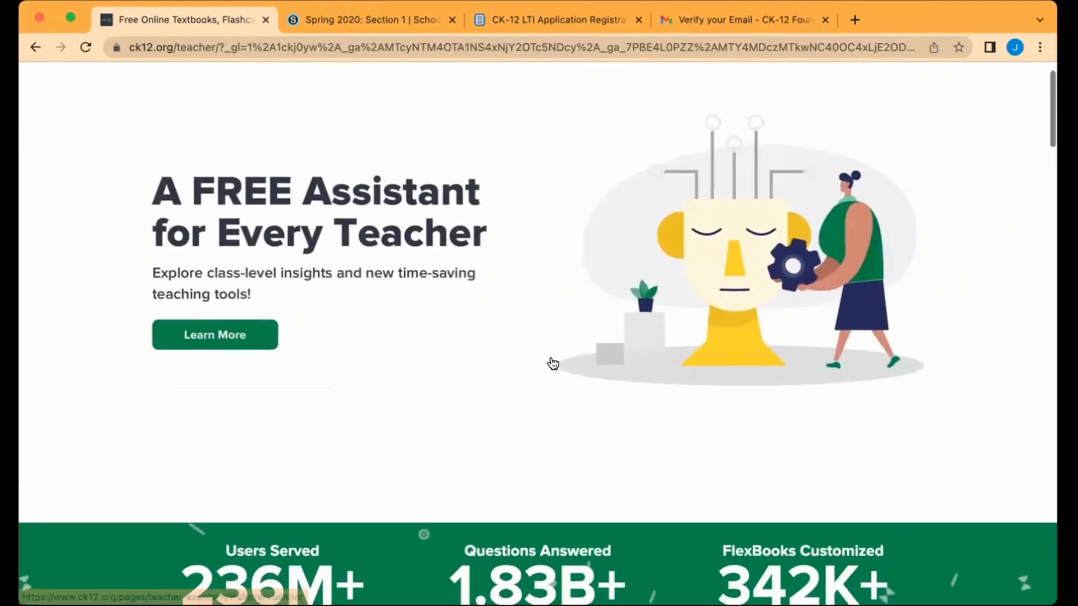
pyautogui.scroll(1, 553, 364)
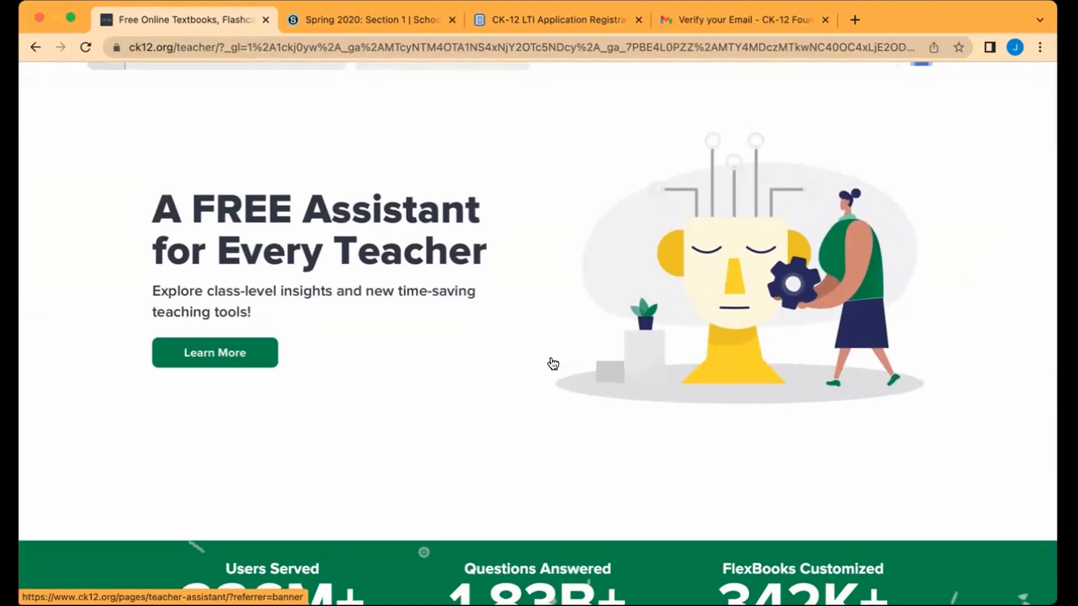
pyautogui.scroll(1, 552, 363)
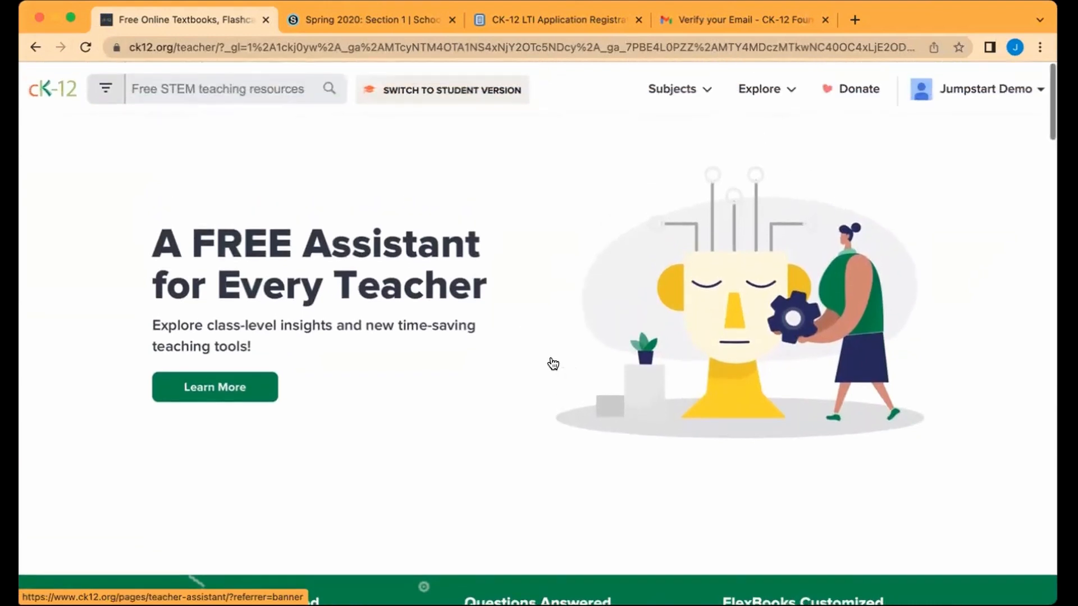
pyautogui.click(329, 21)
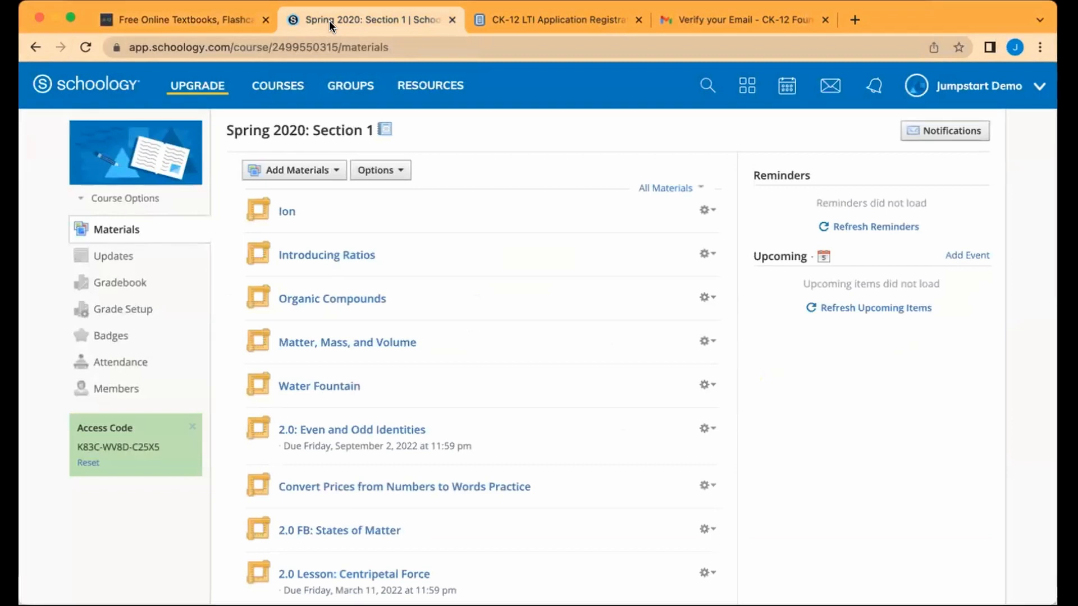
# Step: Add CK-12 material via Science > Simulations, then open Astronaut Training Chamber from My Library
pyautogui.click(313, 177)
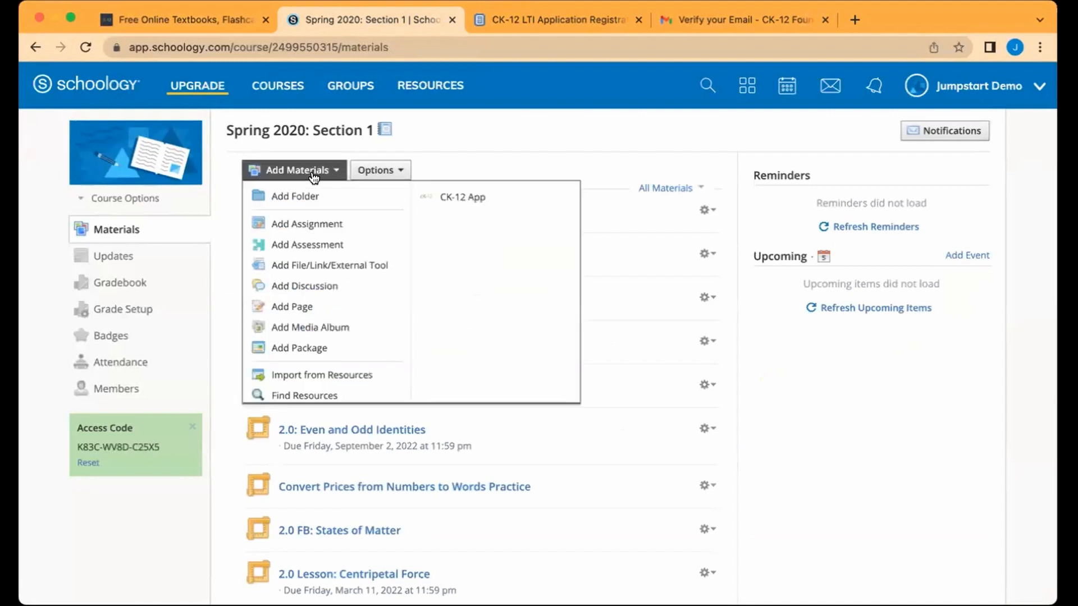
pyautogui.click(467, 198)
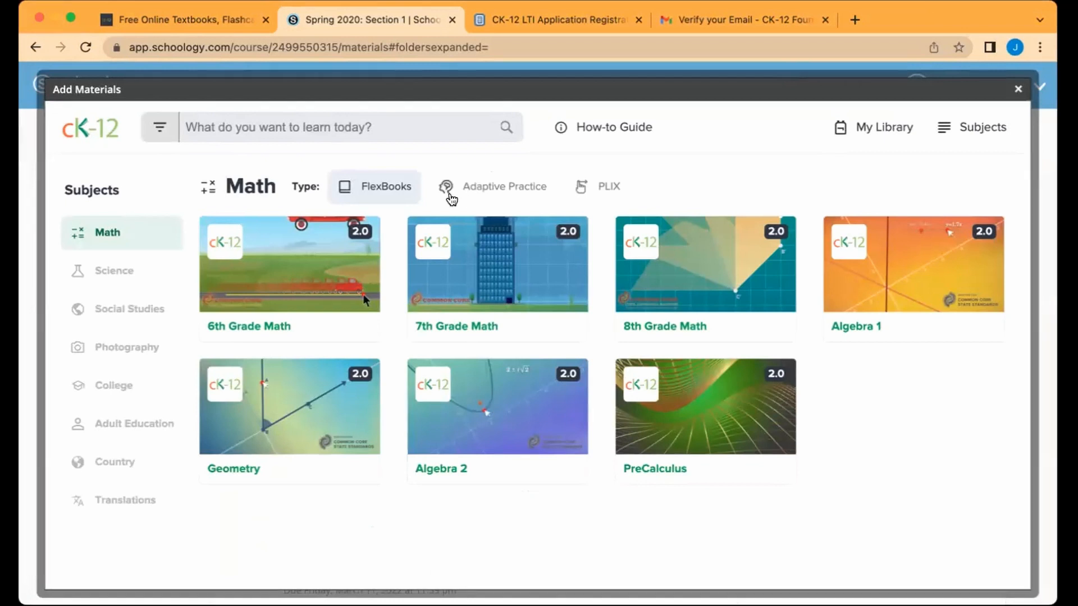
pyautogui.click(125, 272)
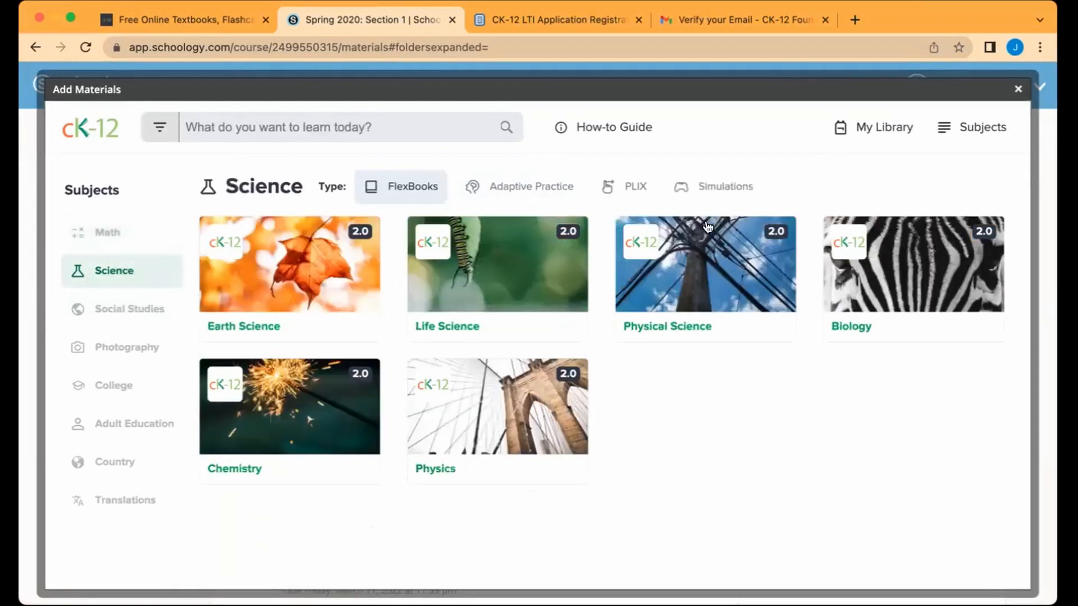
pyautogui.click(713, 187)
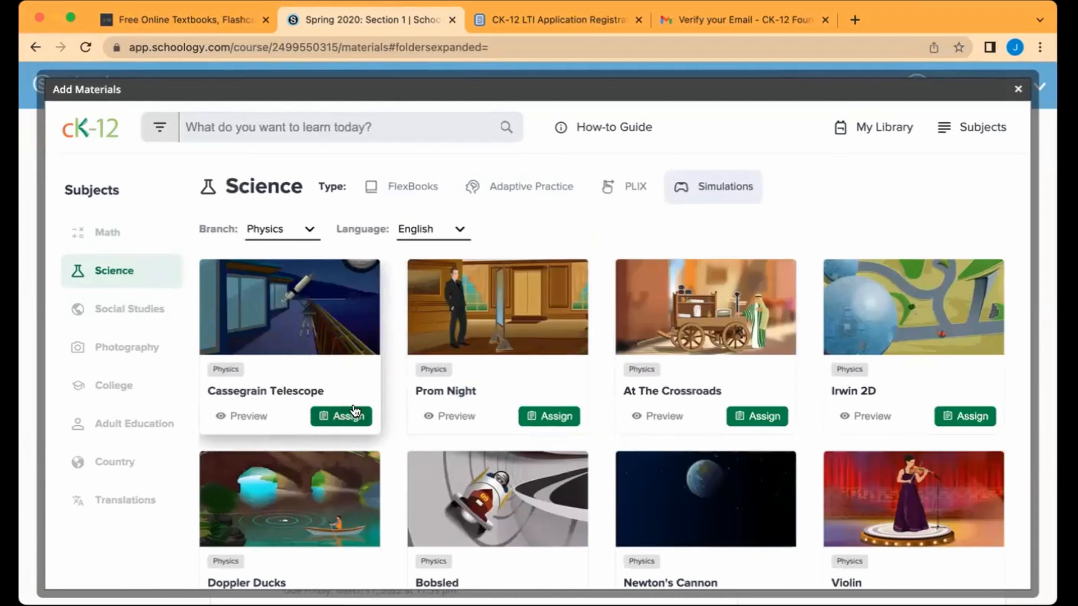
pyautogui.scroll(-4, 354, 412)
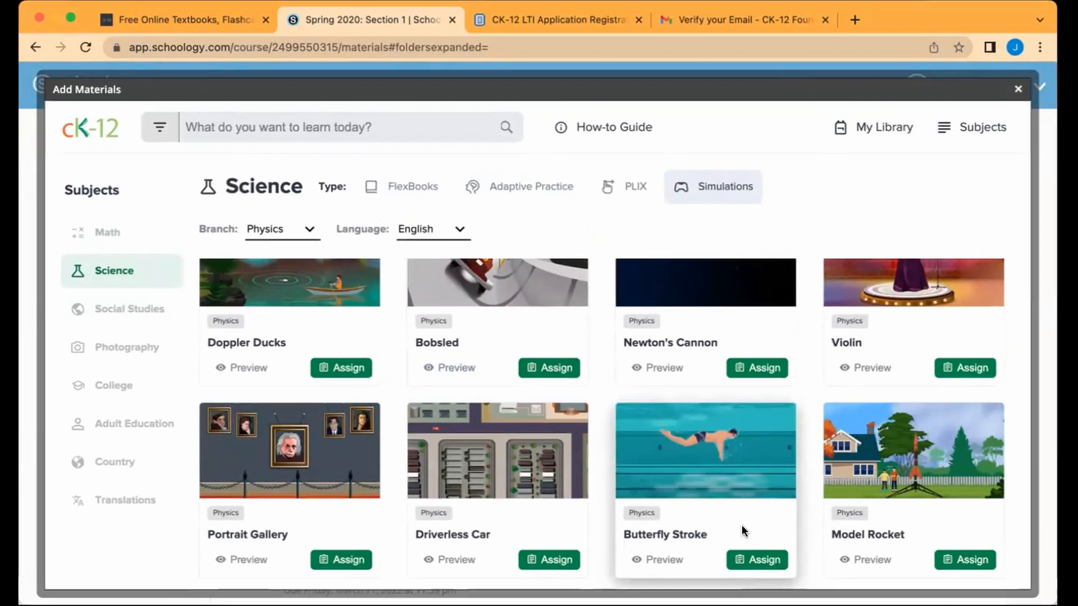
pyautogui.scroll(-2, 772, 419)
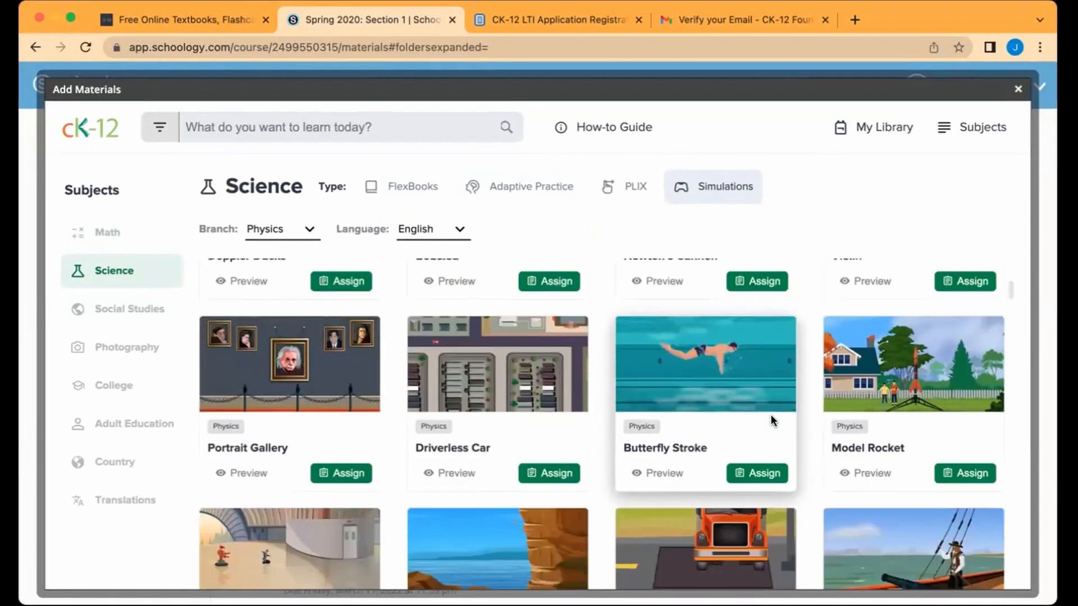
pyautogui.scroll(7, 770, 415)
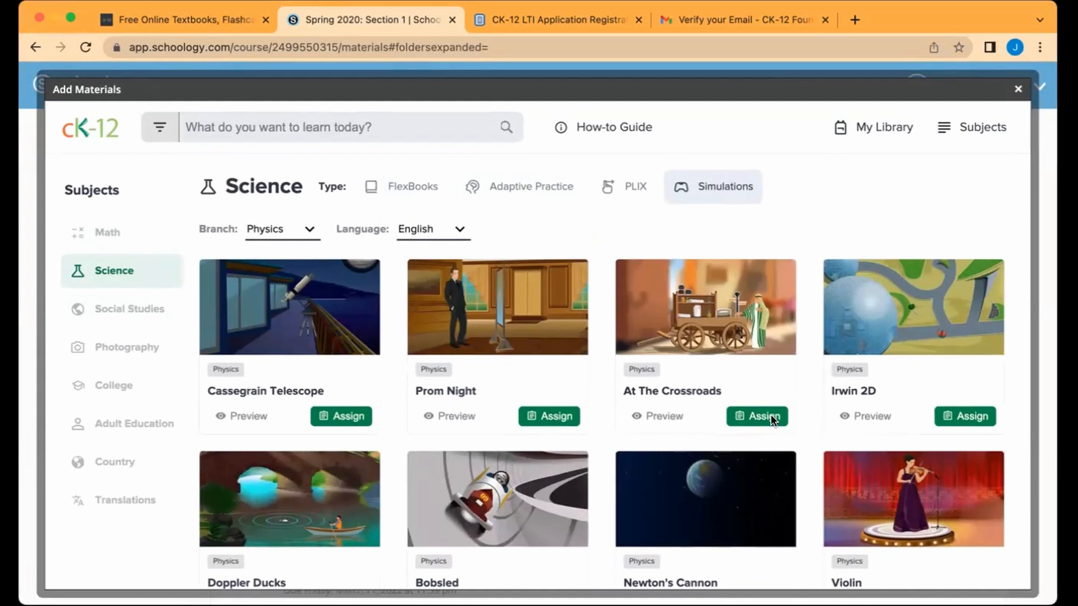
pyautogui.click(874, 130)
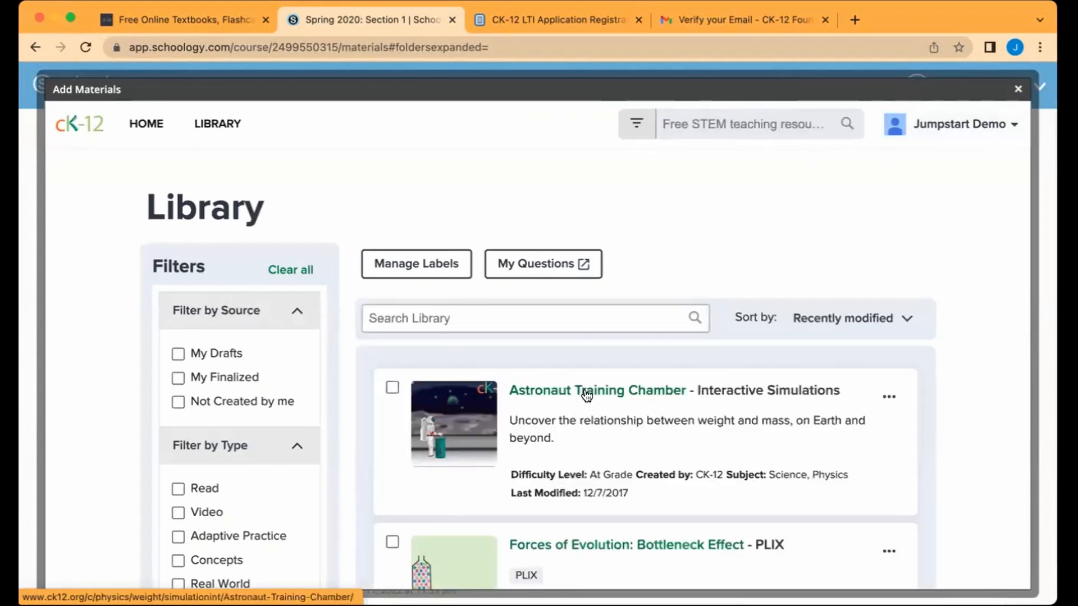
pyautogui.click(587, 396)
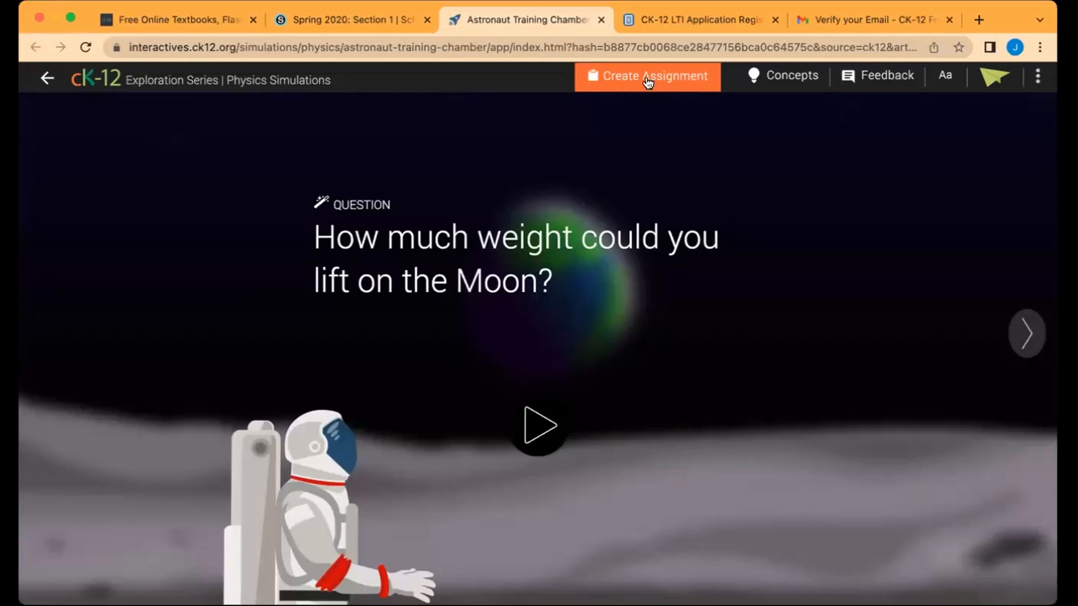
# Step: Create an assignment from the simulation and bring up the new item's options menu
pyautogui.click(647, 78)
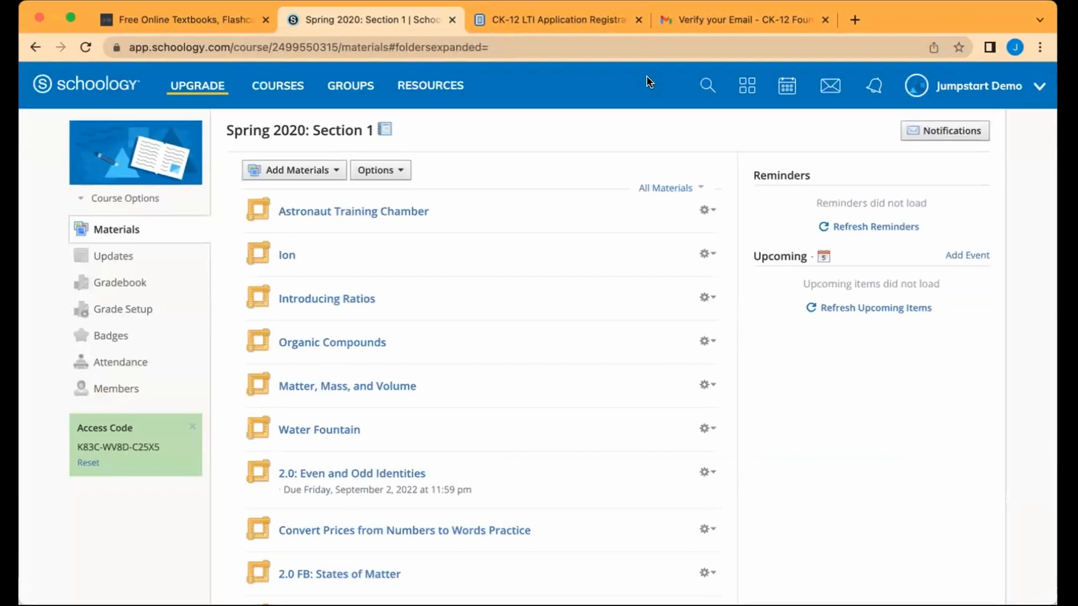
pyautogui.click(706, 211)
# Step: Edit Astronaut Training Chamber to enable grading worth 15 points
pyautogui.click(718, 241)
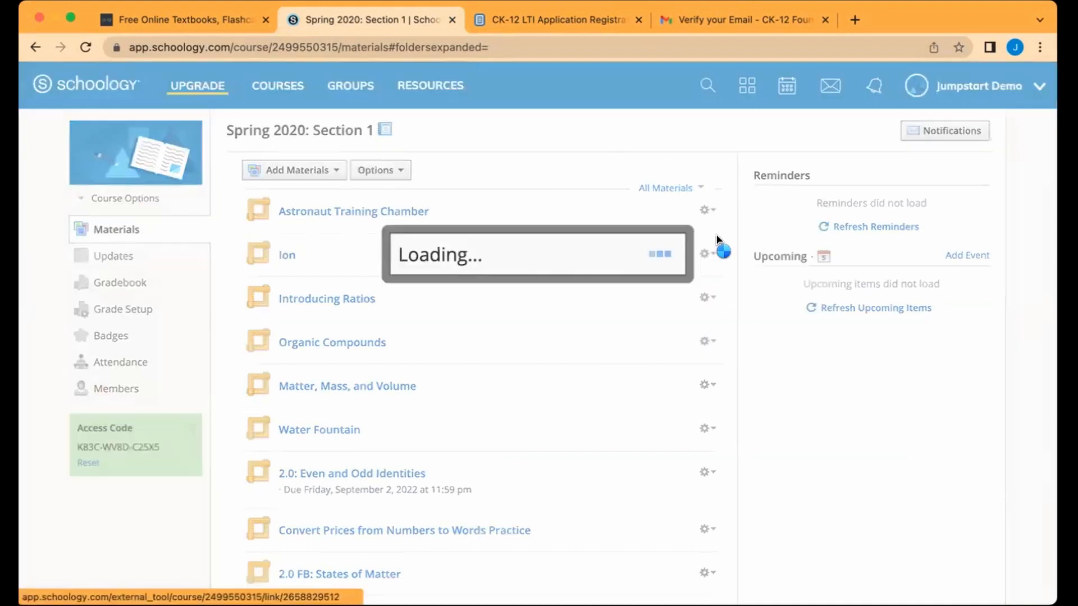
pyautogui.click(446, 395)
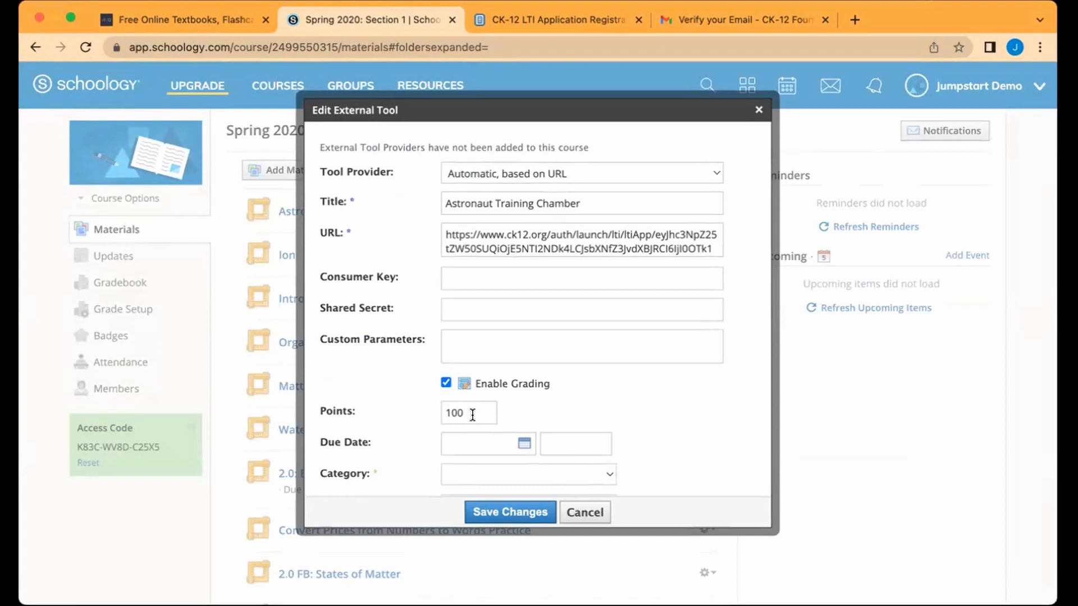
pyautogui.moveTo(474, 413); pyautogui.dragTo(441, 411)
pyautogui.write('15')
# Step: Set the due date to April 14 and category to Assignments, then save
pyautogui.scroll(-2, 618, 349)
pyautogui.click(494, 388)
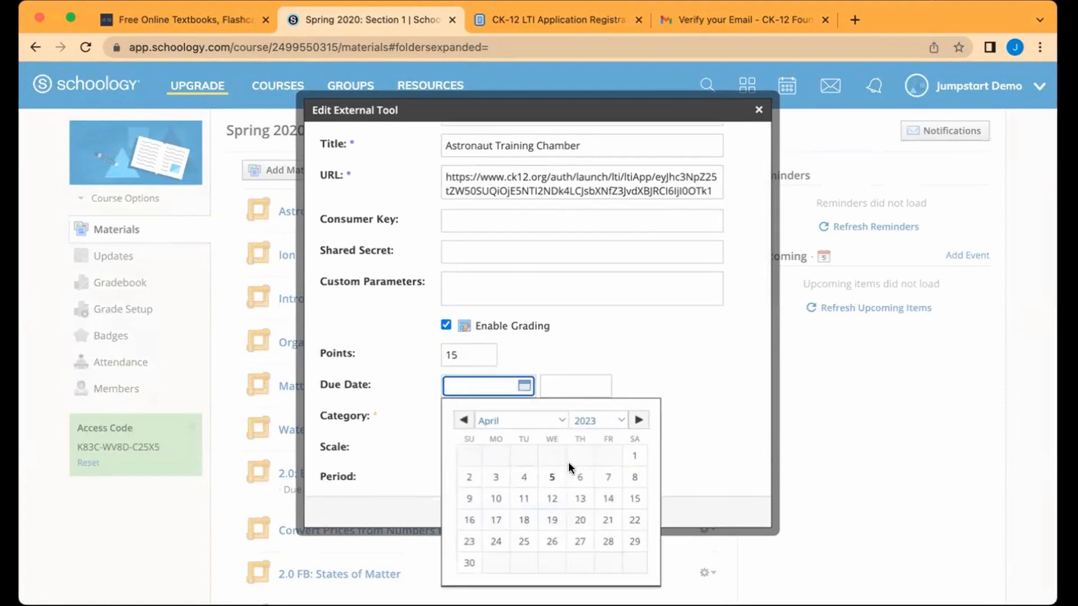
pyautogui.click(608, 499)
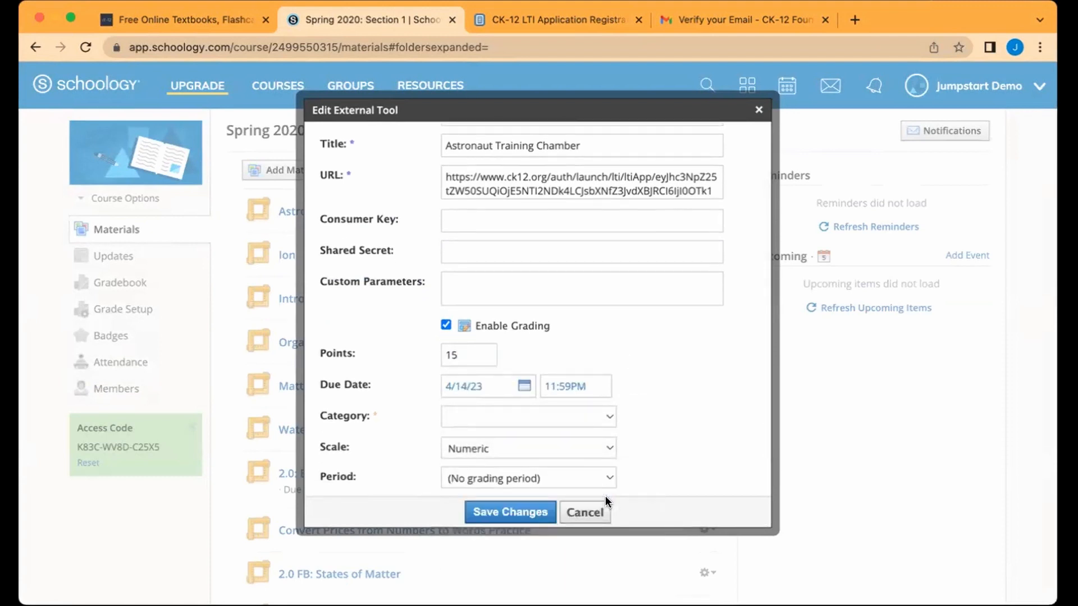
pyautogui.scroll(-1, 660, 411)
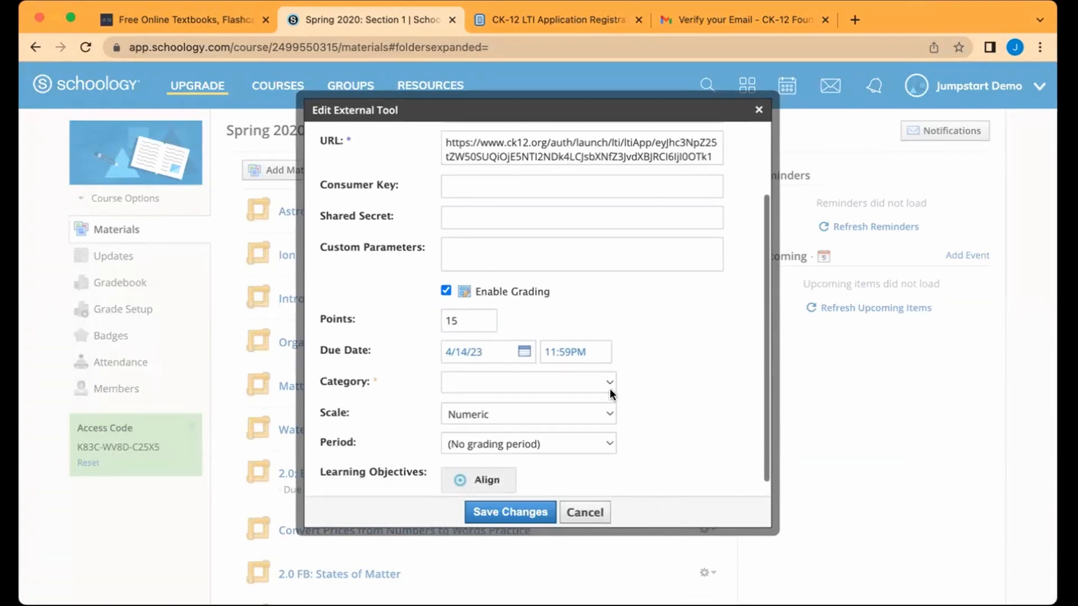
pyautogui.click(612, 393)
pyautogui.click(590, 419)
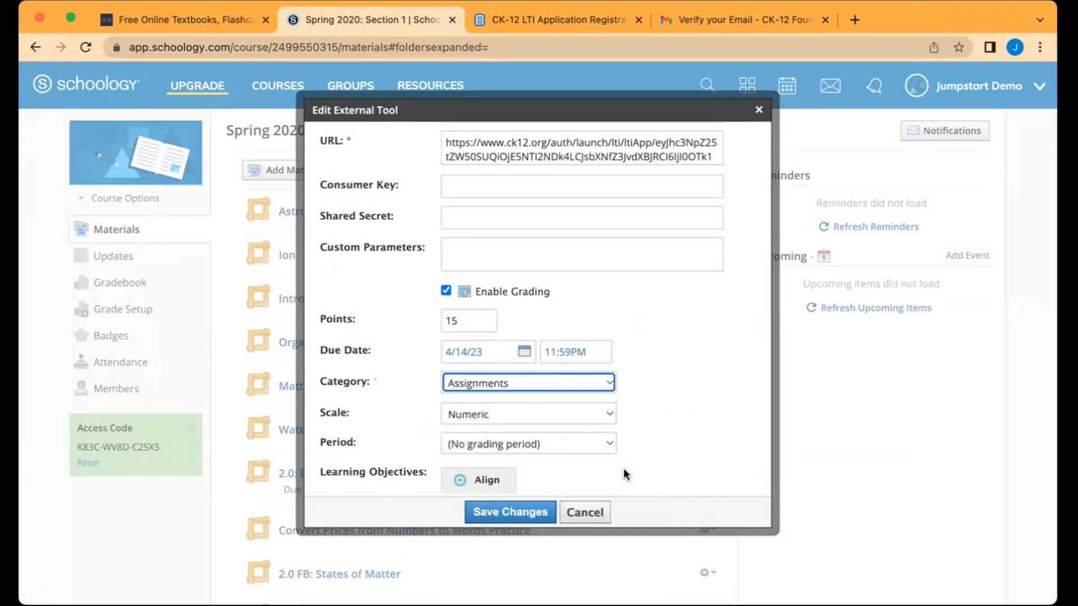
pyautogui.scroll(-1, 626, 474)
pyautogui.click(516, 513)
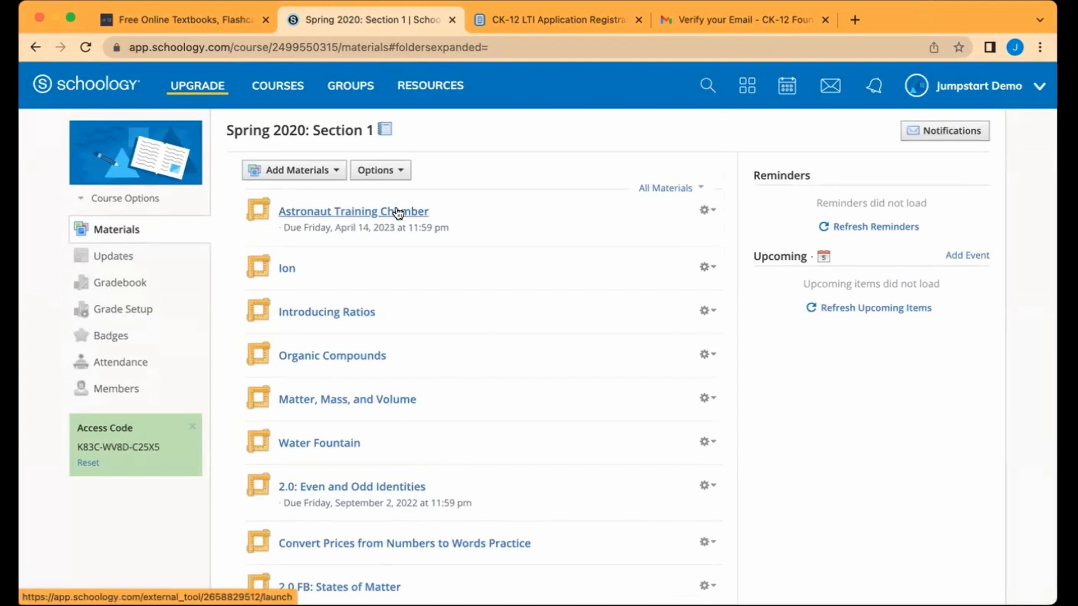
# Step: Add CK-12 material from the Geometry FlexBook, opening lesson 9.2 Pyramids and Cones under chapter 9
pyautogui.click(337, 171)
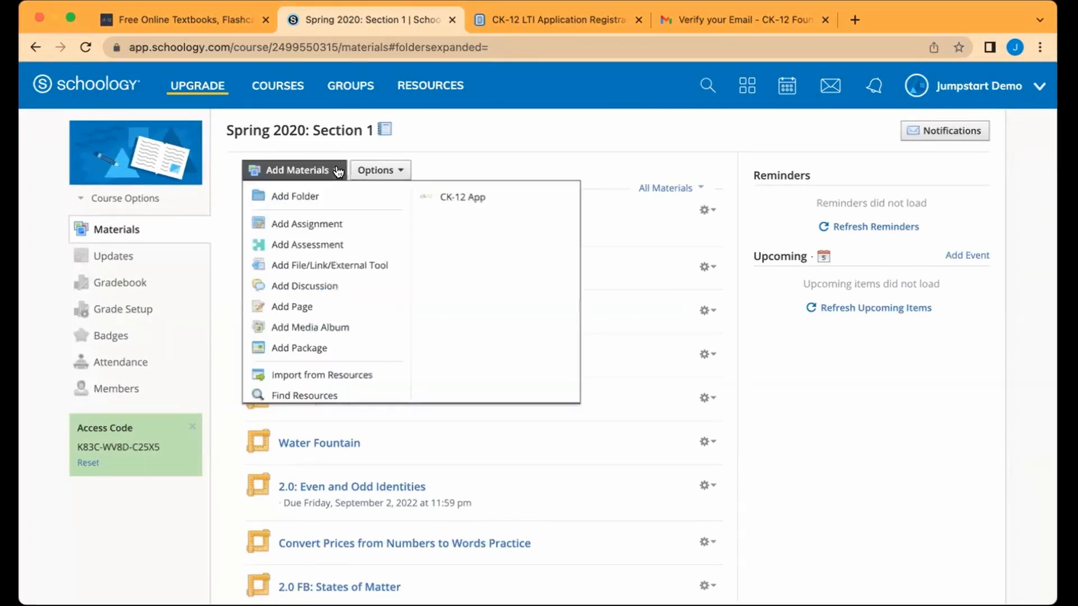
pyautogui.click(458, 199)
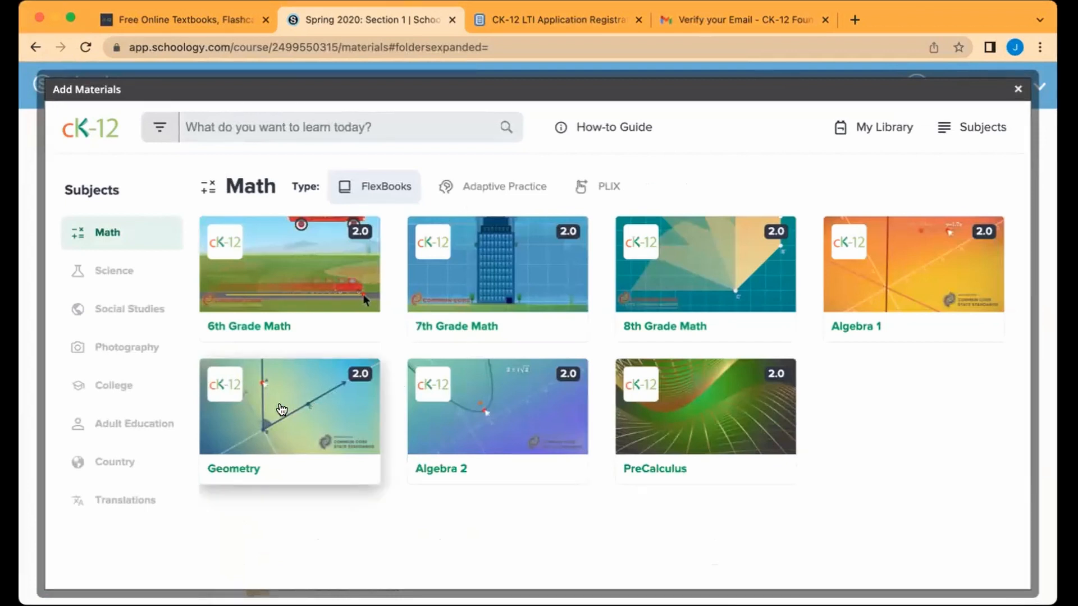
pyautogui.click(281, 409)
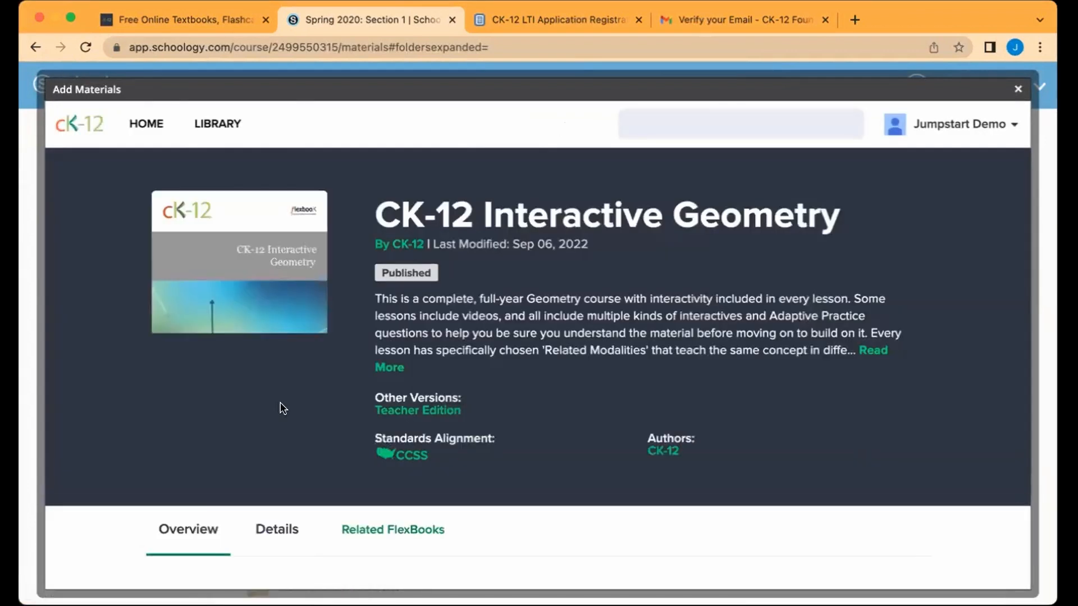
pyautogui.scroll(-7, 649, 432)
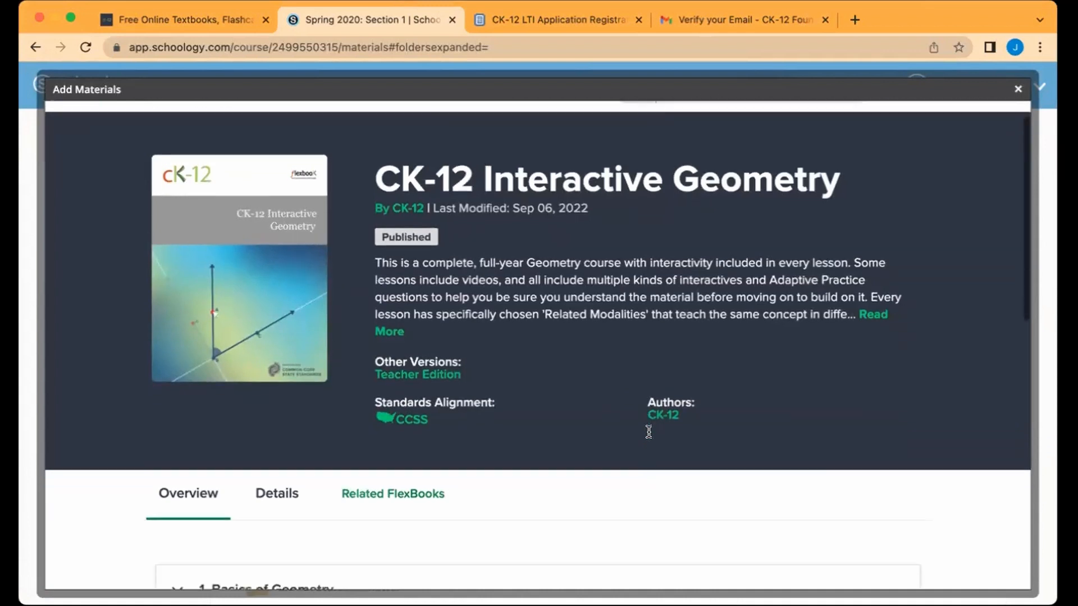
pyautogui.scroll(-4, 649, 431)
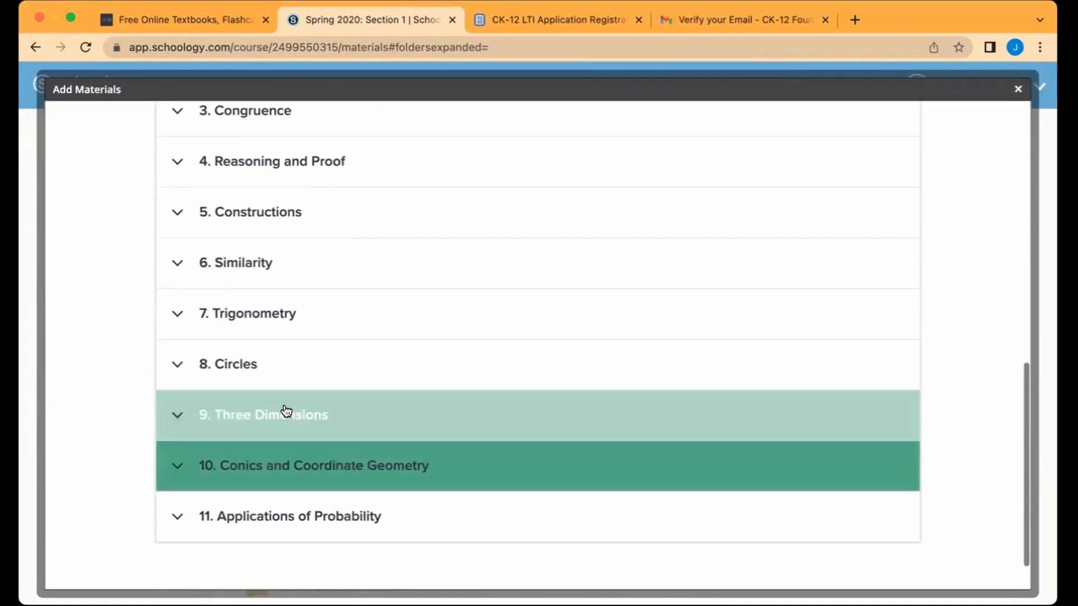
pyautogui.click(288, 413)
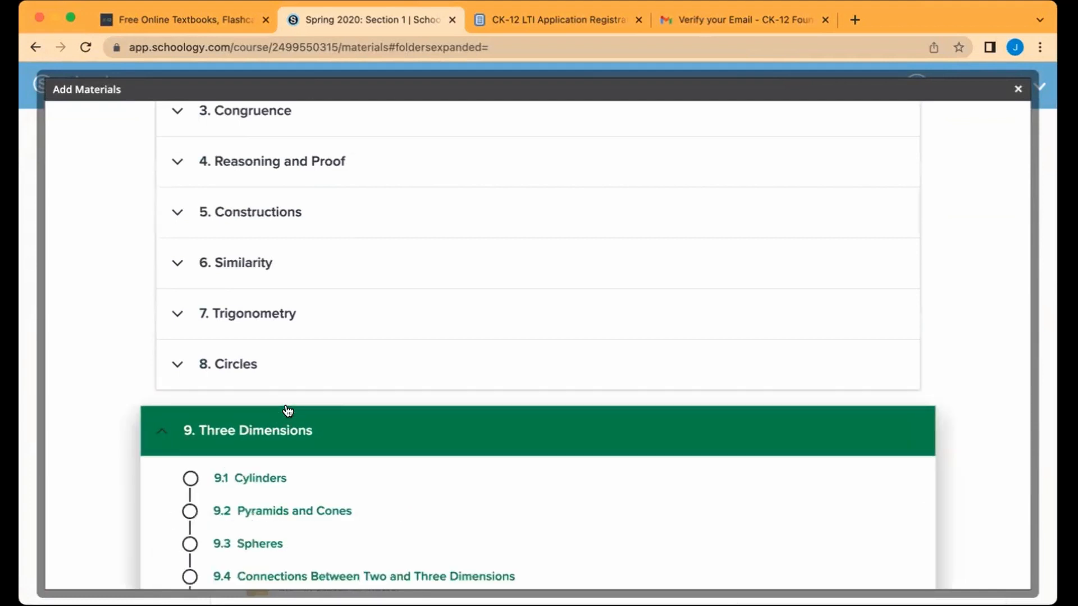
pyautogui.scroll(-1, 286, 426)
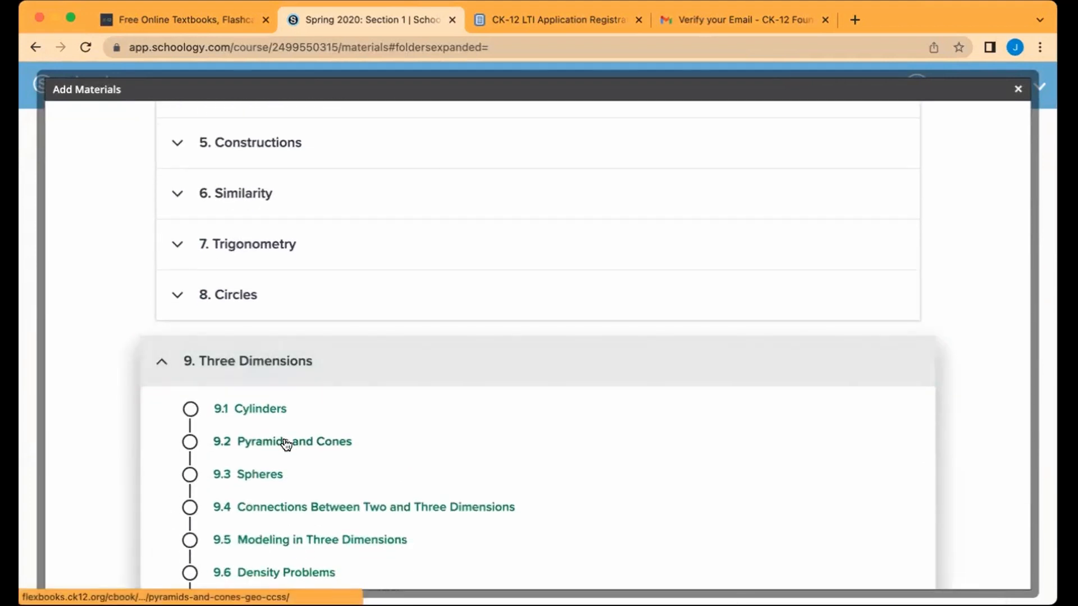
pyautogui.click(286, 443)
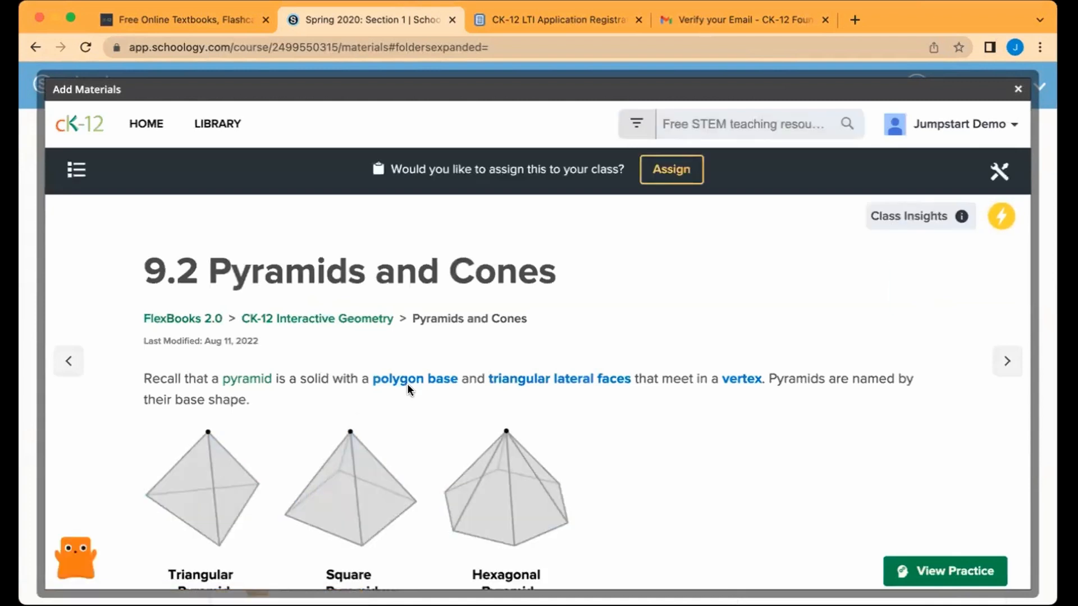
# Step: Highlight the polygon bases and vertices on the lesson's pyramid diagrams
pyautogui.scroll(-2, 409, 387)
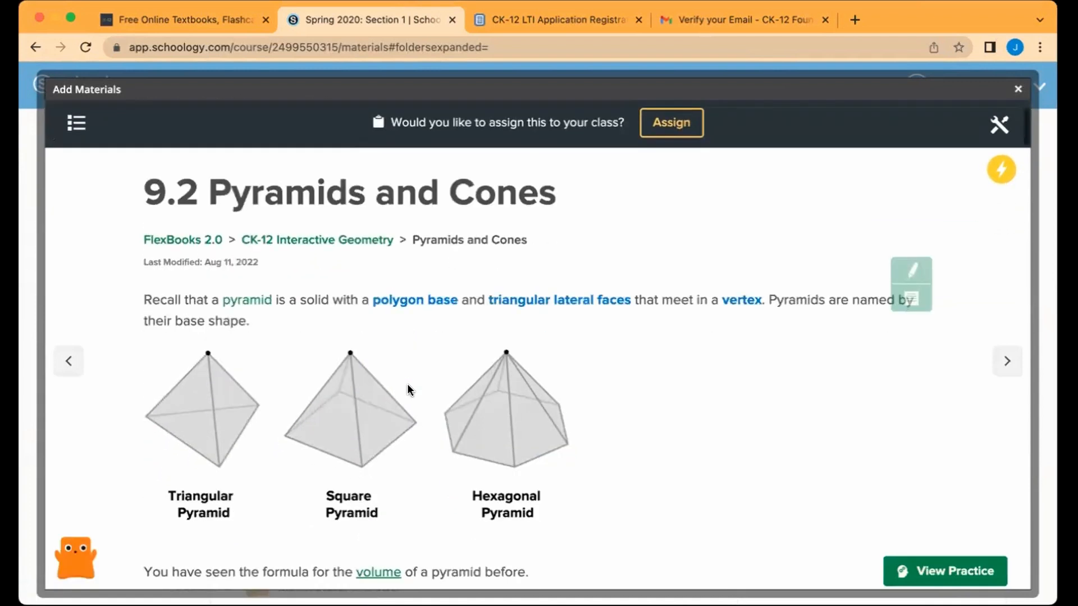
pyautogui.click(393, 304)
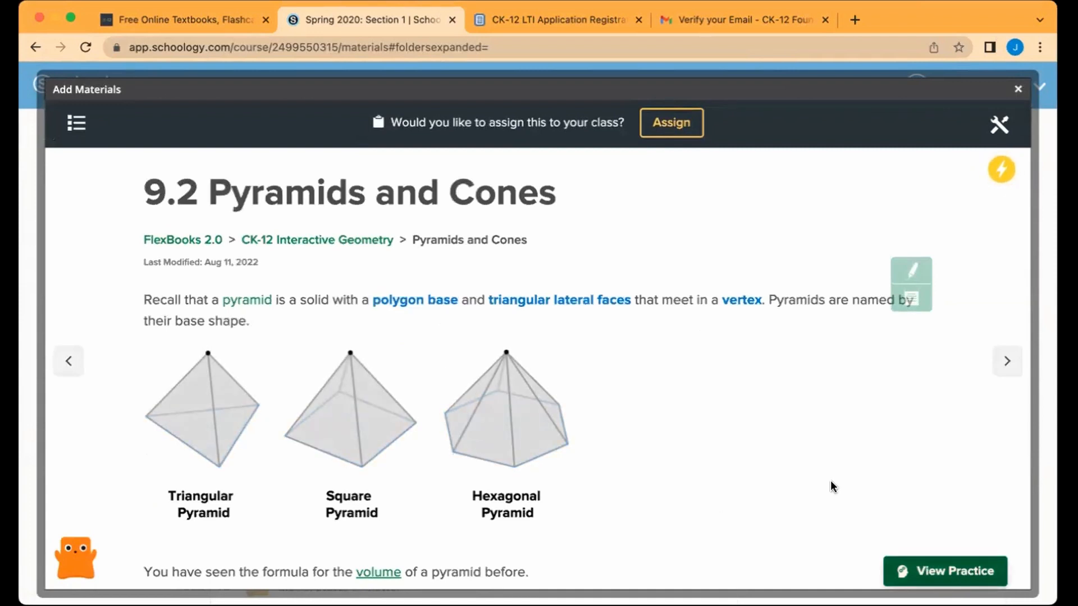
pyautogui.click(406, 304)
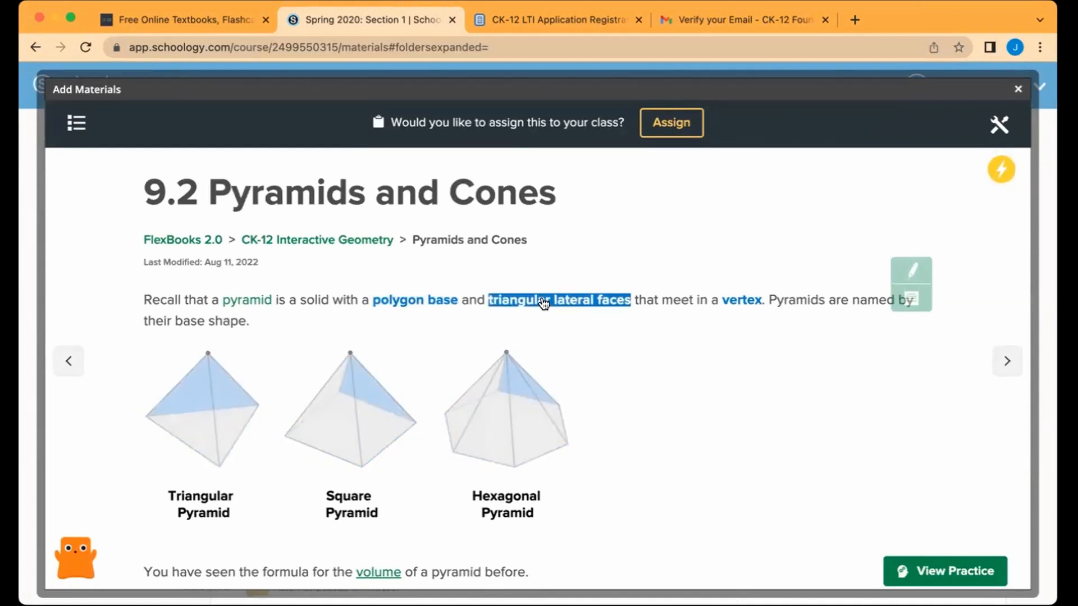
pyautogui.click(740, 301)
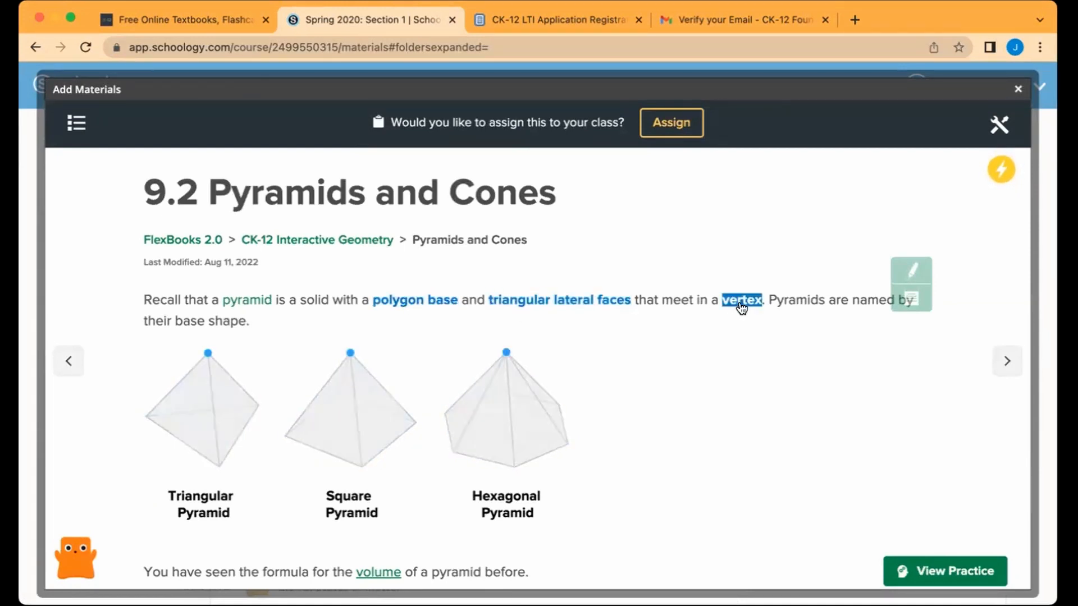
pyautogui.scroll(-3, 709, 384)
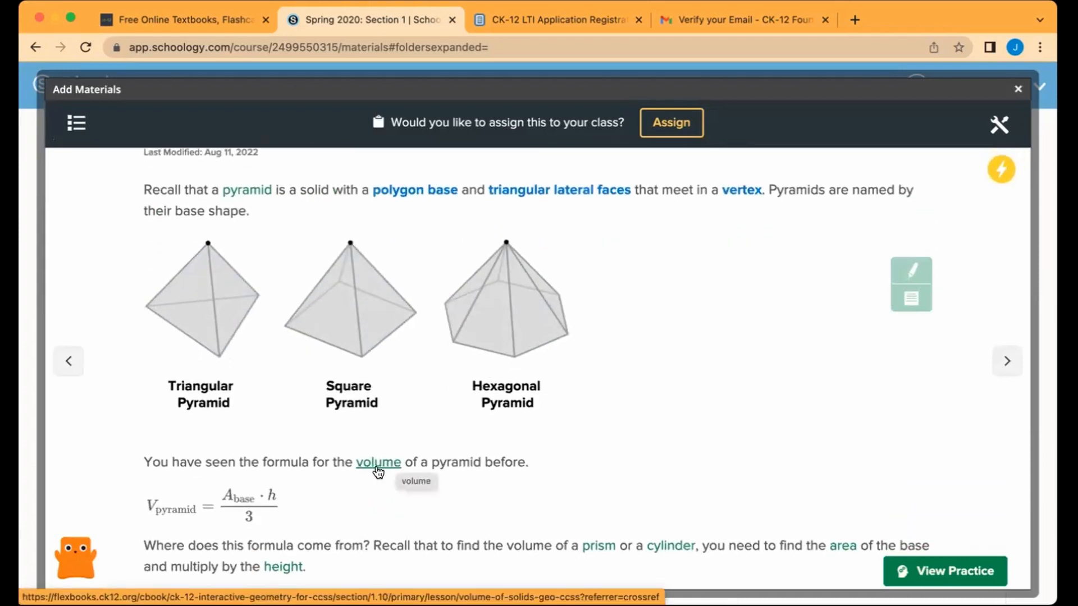
pyautogui.moveTo(245, 194)
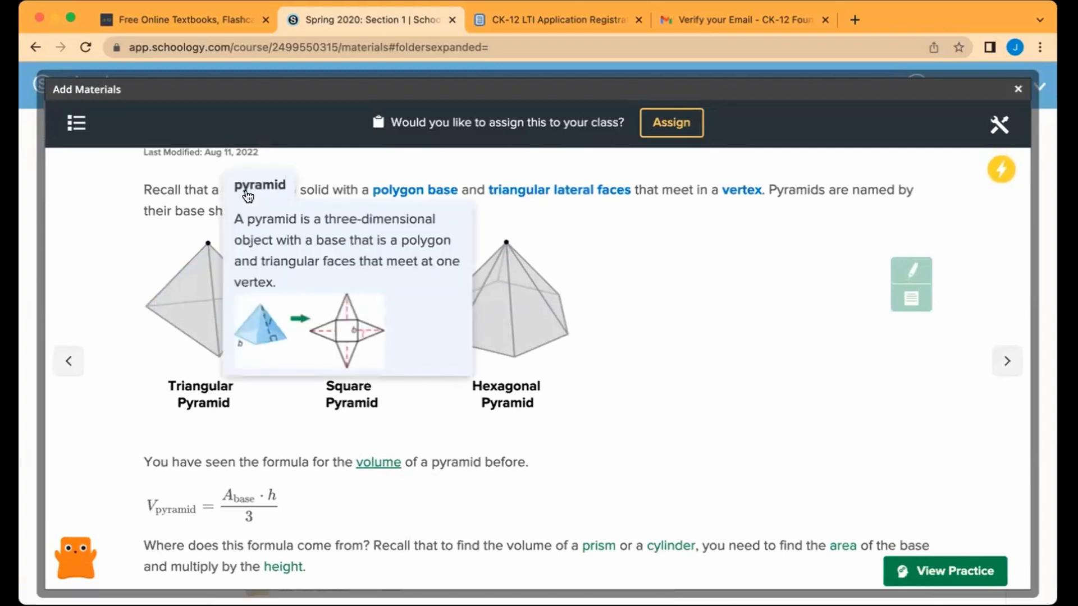
pyautogui.scroll(-6, 592, 340)
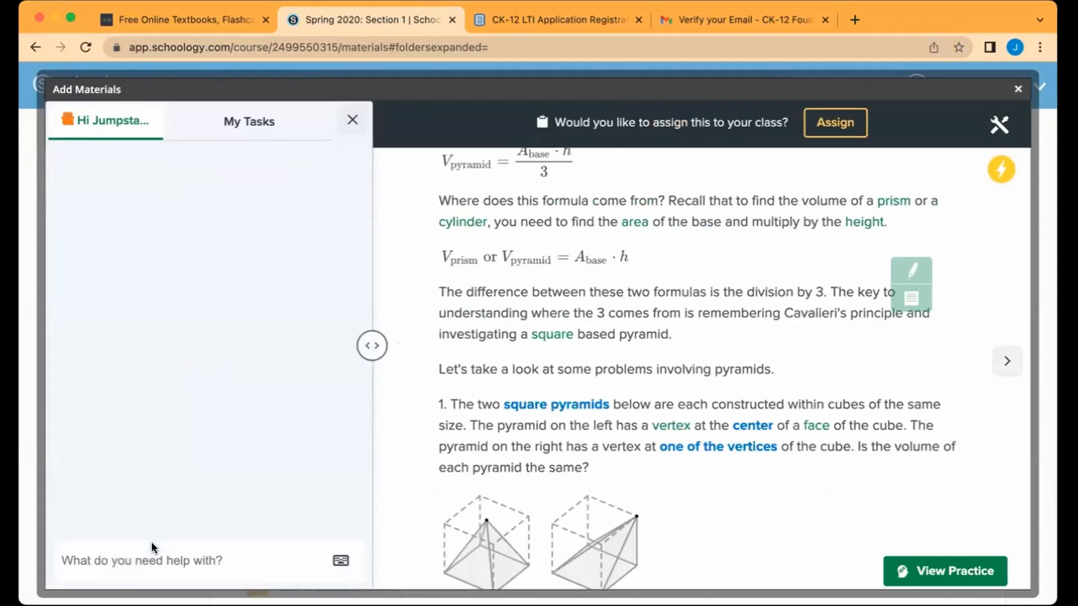
# Step: Ask Flexi 'how do you calculate surface area of a pyramid?' and view the video answer
pyautogui.scroll(-7, 150, 541)
pyautogui.click(171, 159)
pyautogui.write('h')
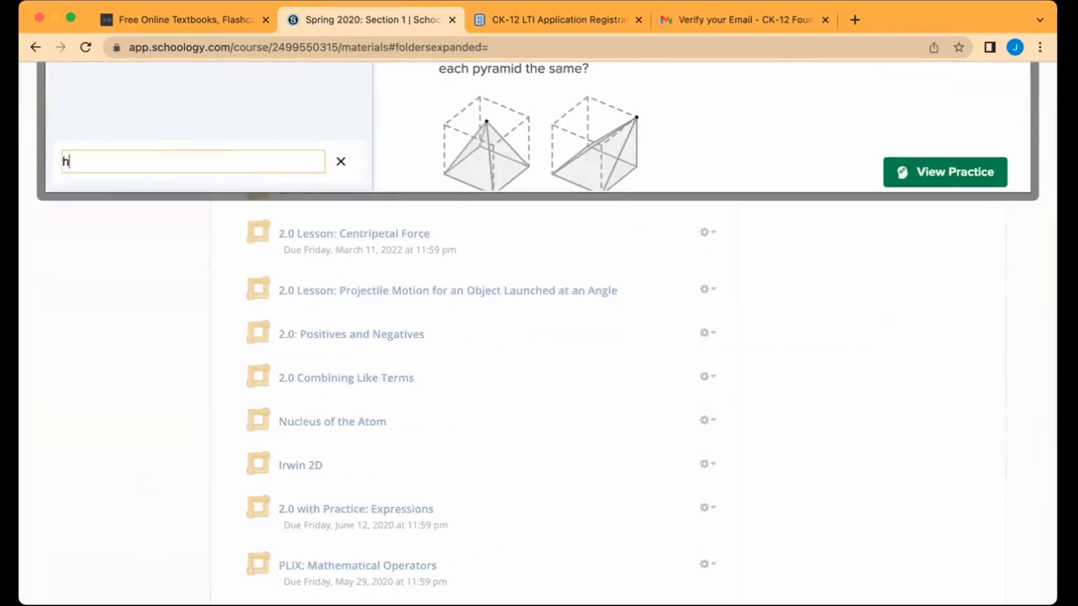
pyautogui.write('ow do you calculat')
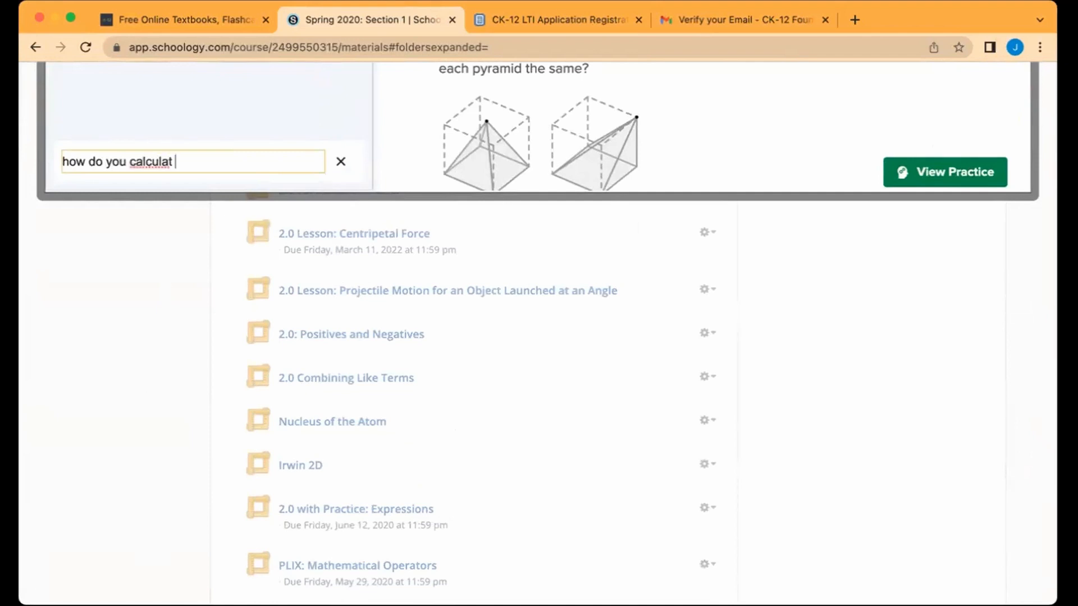
pyautogui.write('e surface area of a py')
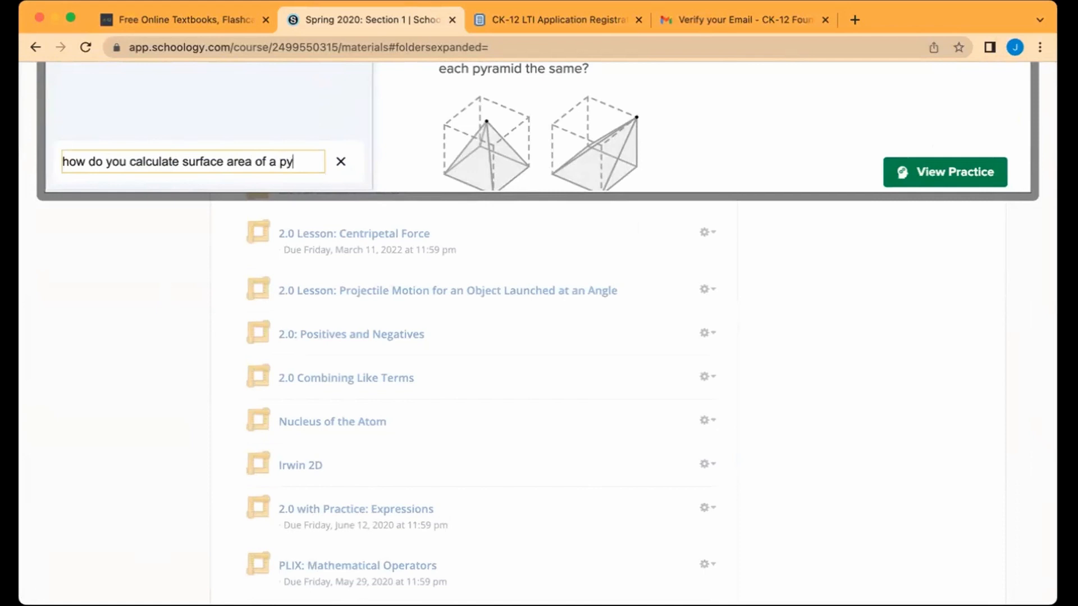
pyautogui.write('ramid?')
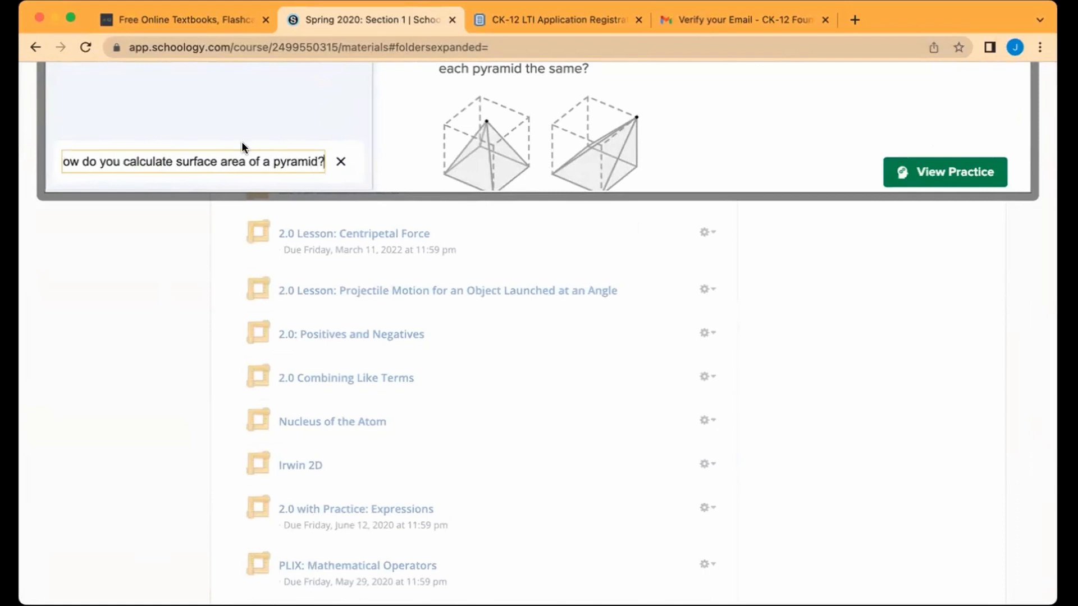
pyautogui.press('Return')
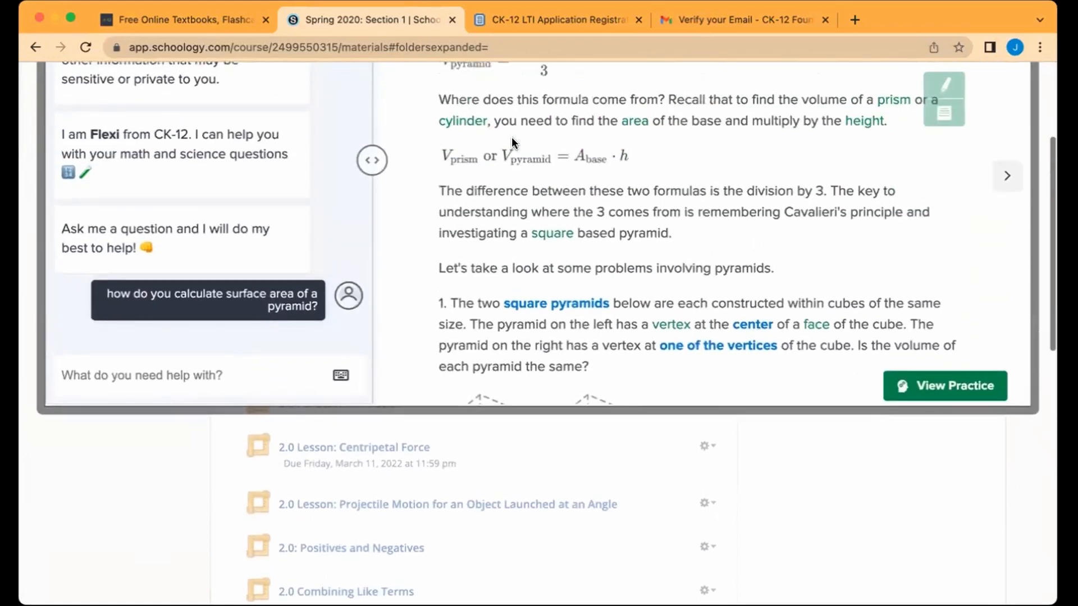
pyautogui.scroll(-5, 510, 137)
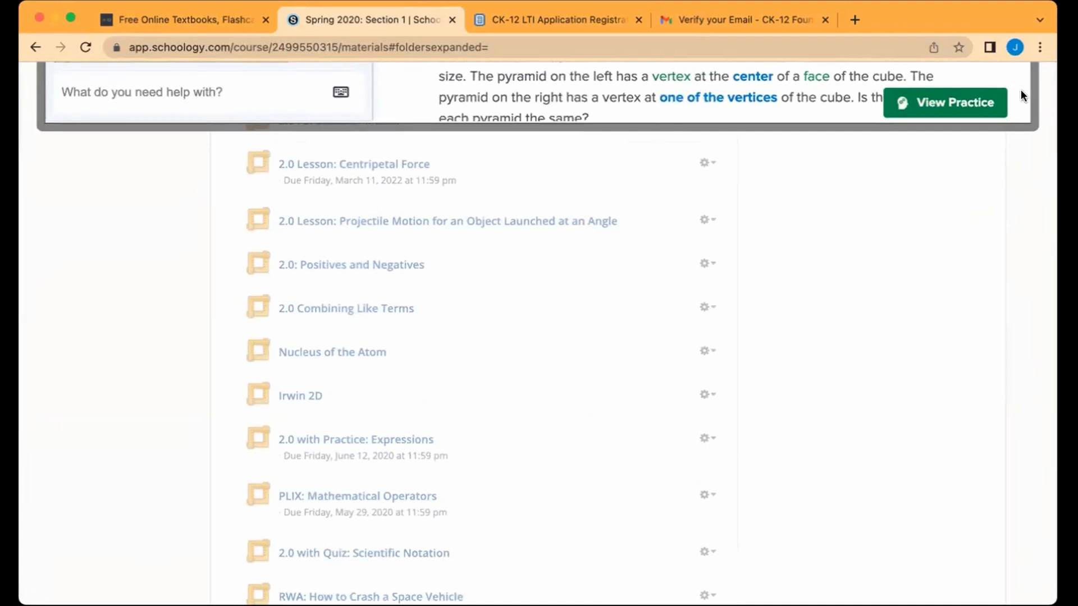
pyautogui.scroll(2, 1022, 95)
pyautogui.scroll(5, 1040, 209)
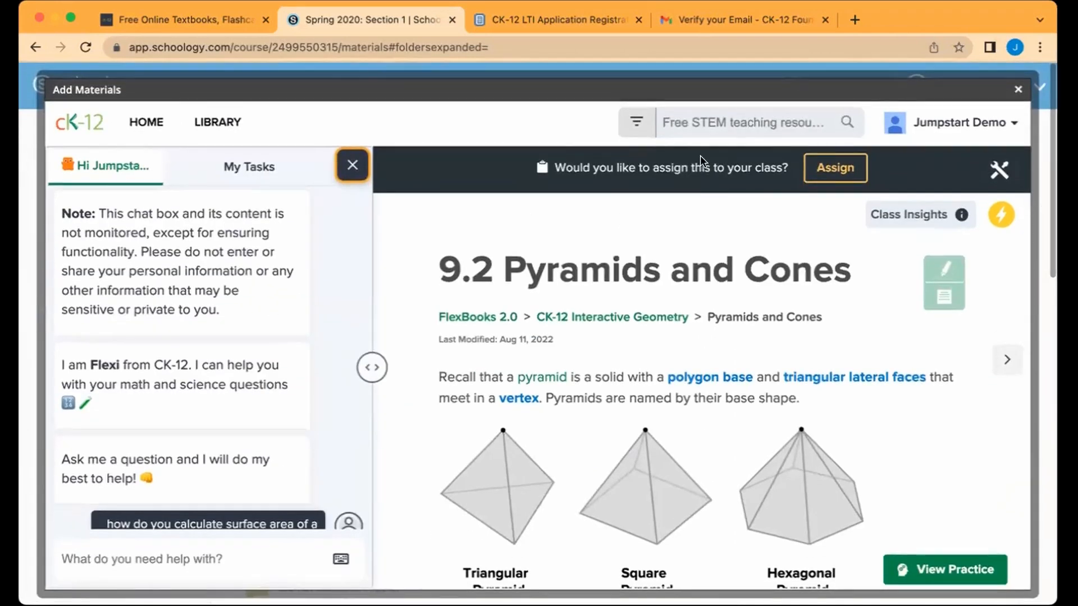
pyautogui.scroll(-4, 168, 264)
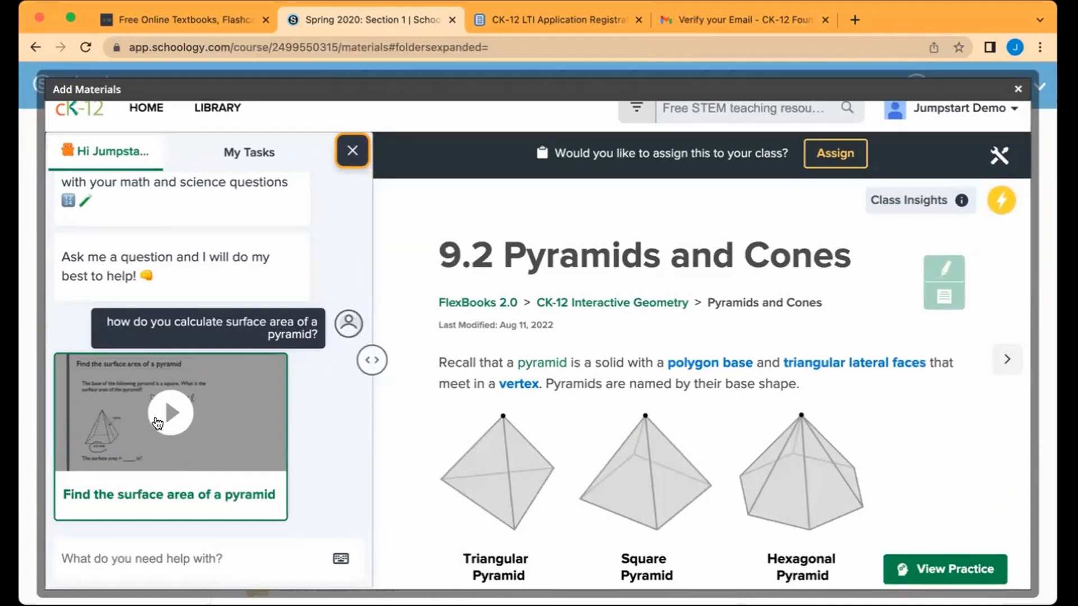
# Step: Close Flexi and preview the lesson's adaptive practice questions
pyautogui.click(353, 151)
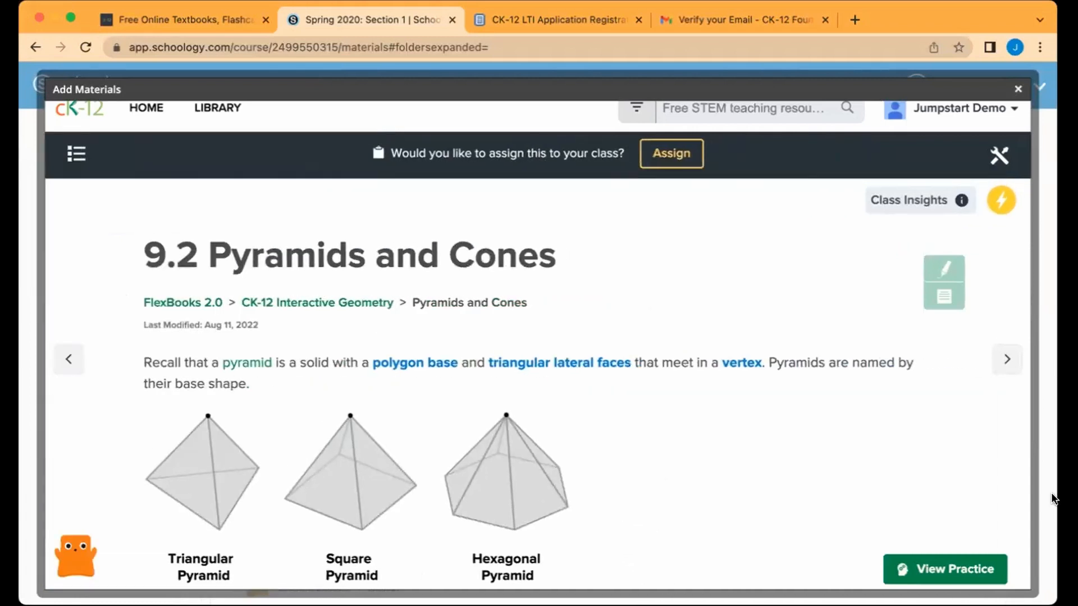
pyautogui.click(950, 570)
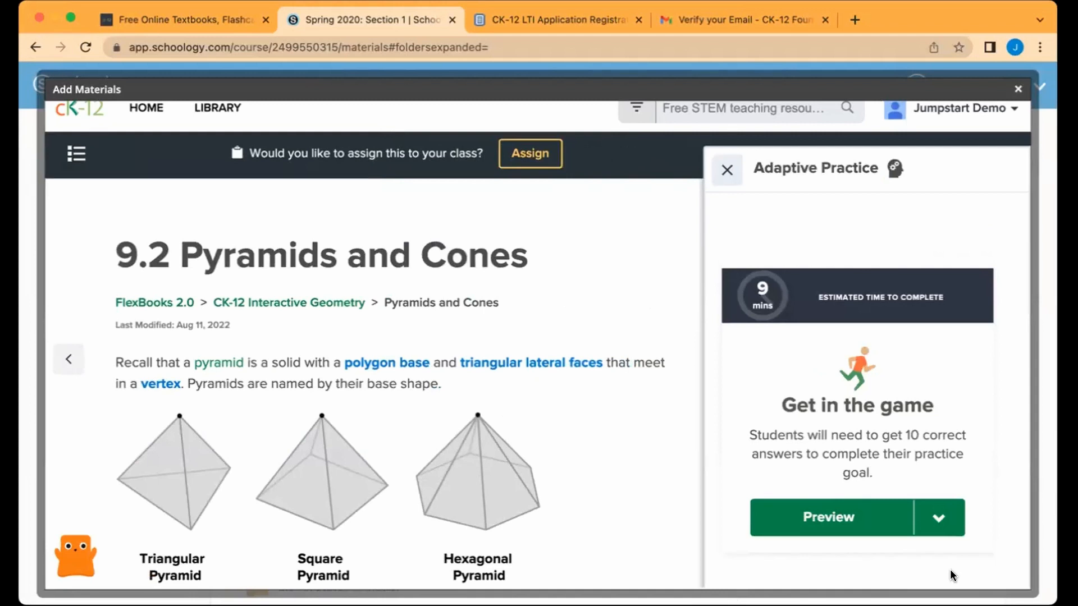
pyautogui.click(850, 519)
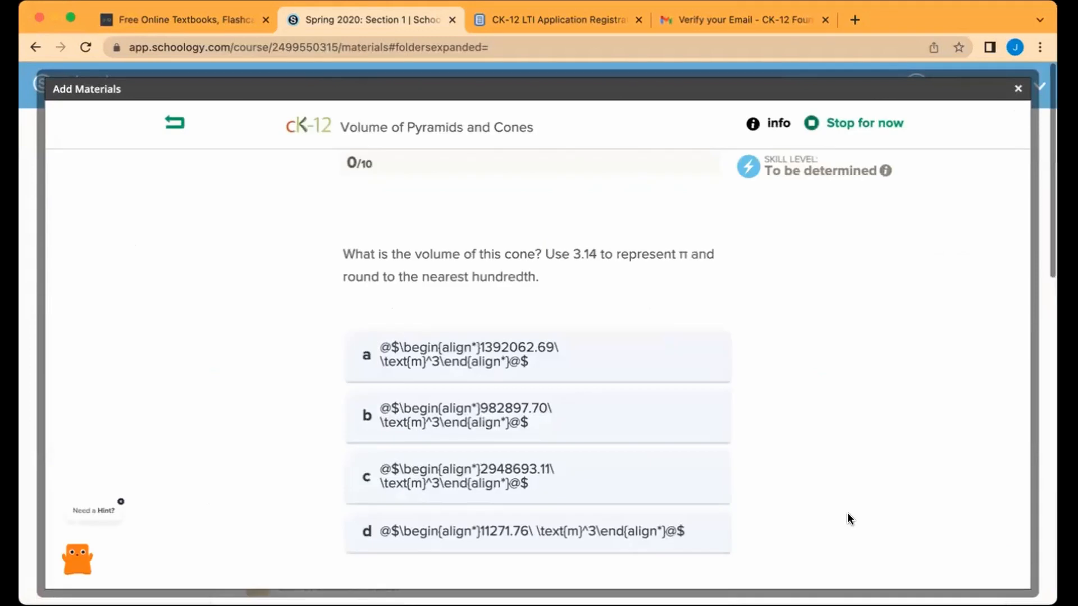
pyautogui.scroll(-3, 849, 519)
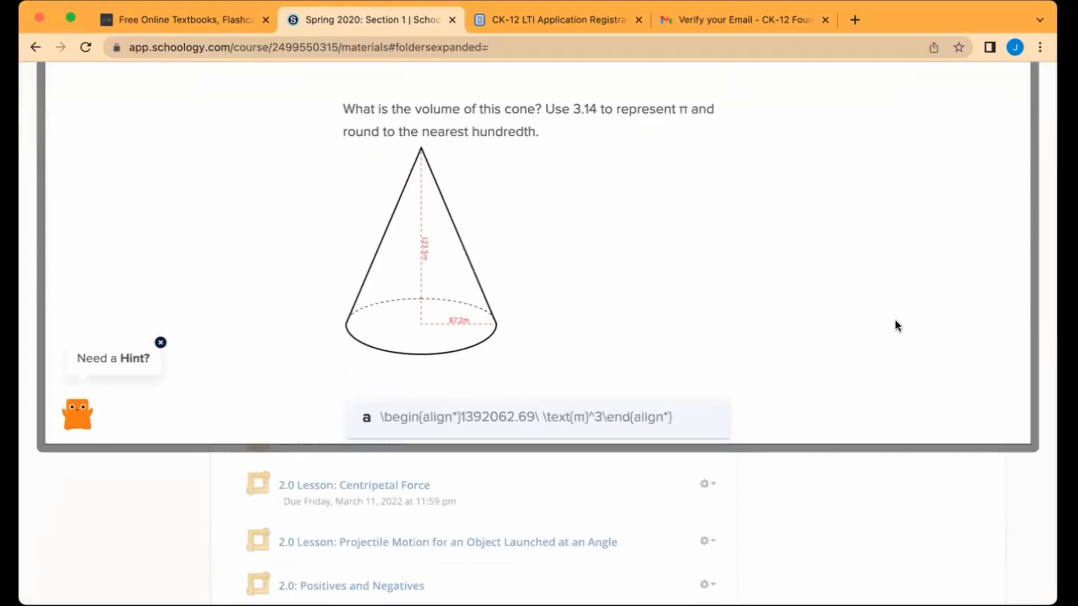
pyautogui.scroll(3, 895, 321)
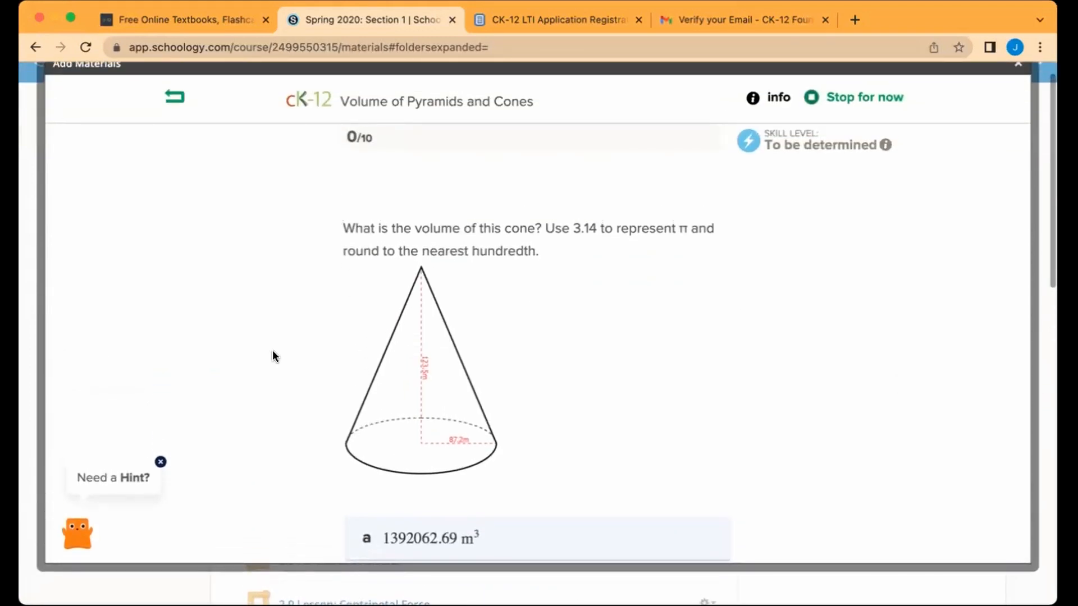
# Step: Take a hint on the cone-volume question, check answer a, then stop practising and close the panel
pyautogui.click(112, 494)
pyautogui.scroll(-3, 487, 456)
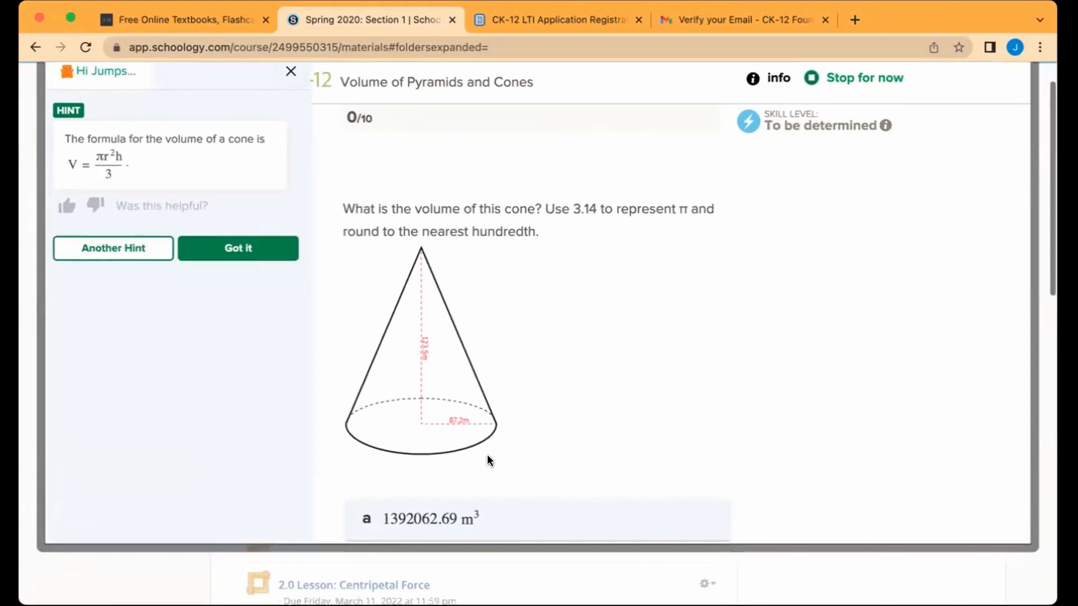
pyautogui.scroll(3, 486, 453)
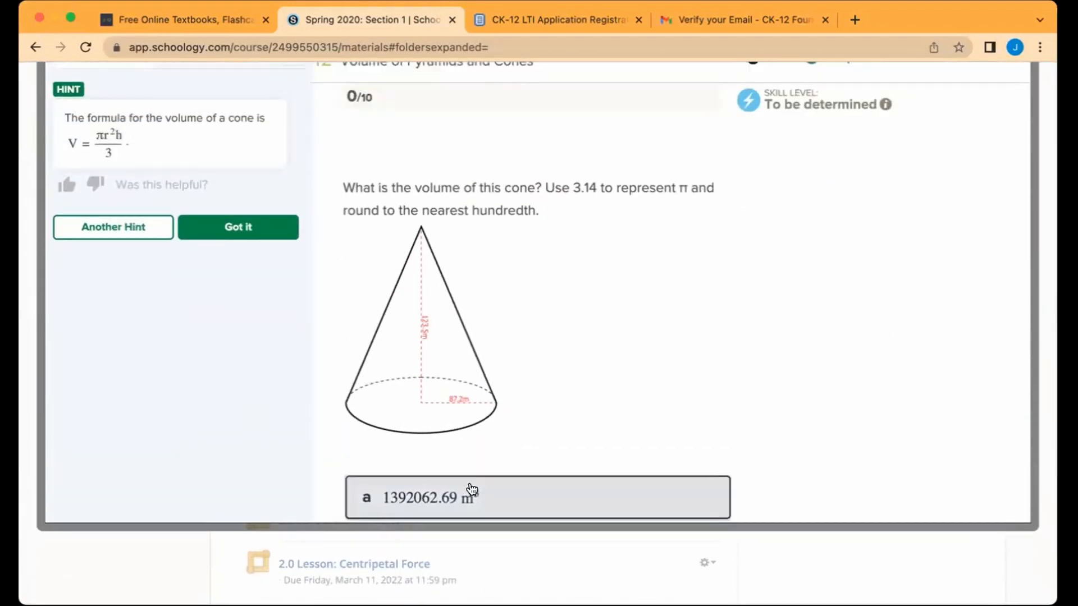
pyautogui.scroll(1, 784, 339)
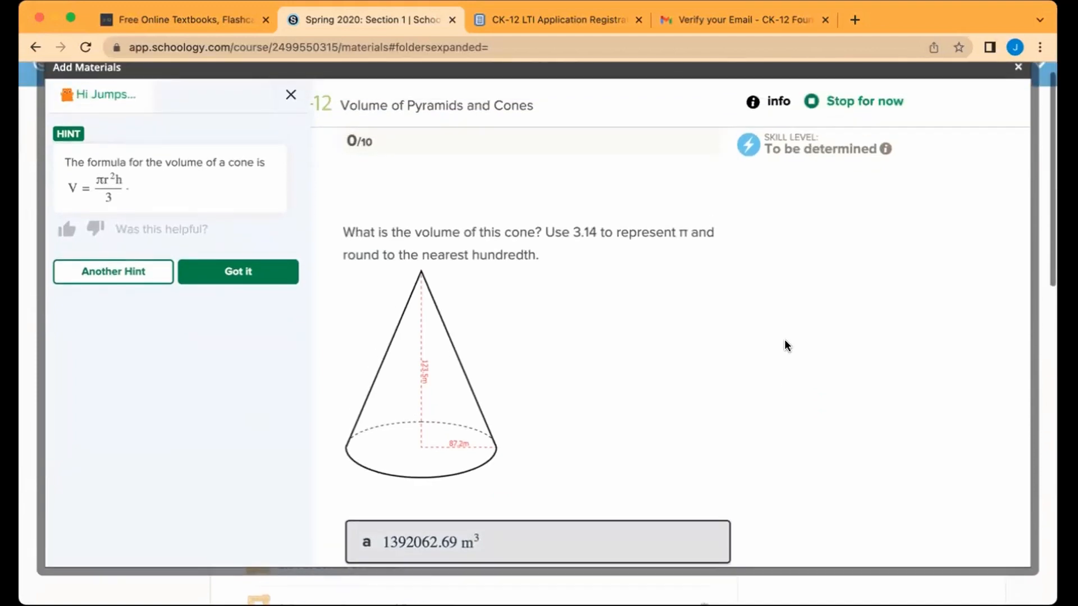
pyautogui.scroll(-6, 929, 235)
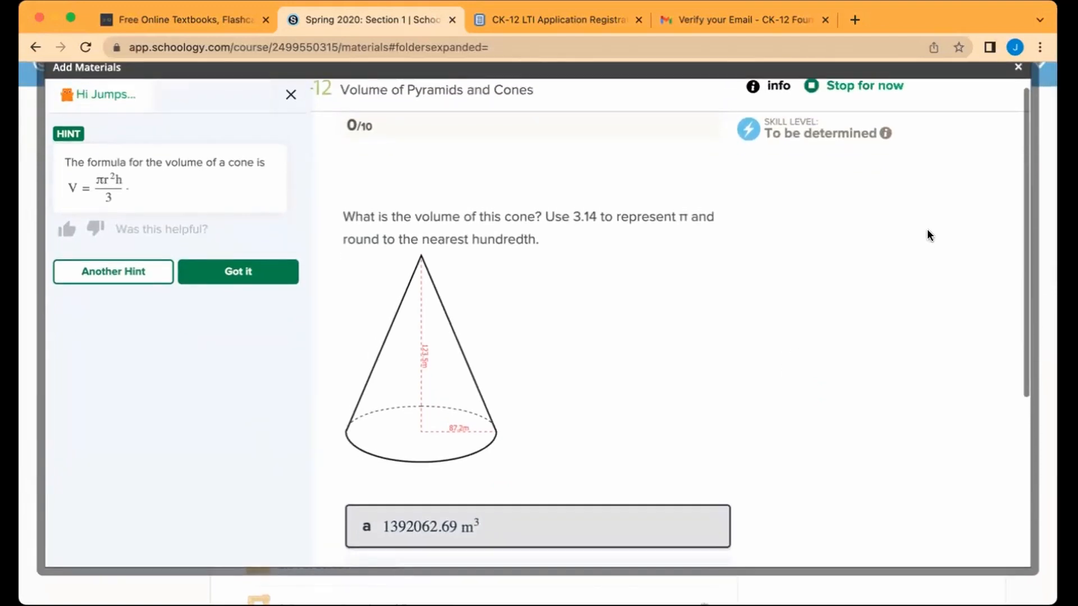
pyautogui.click(553, 501)
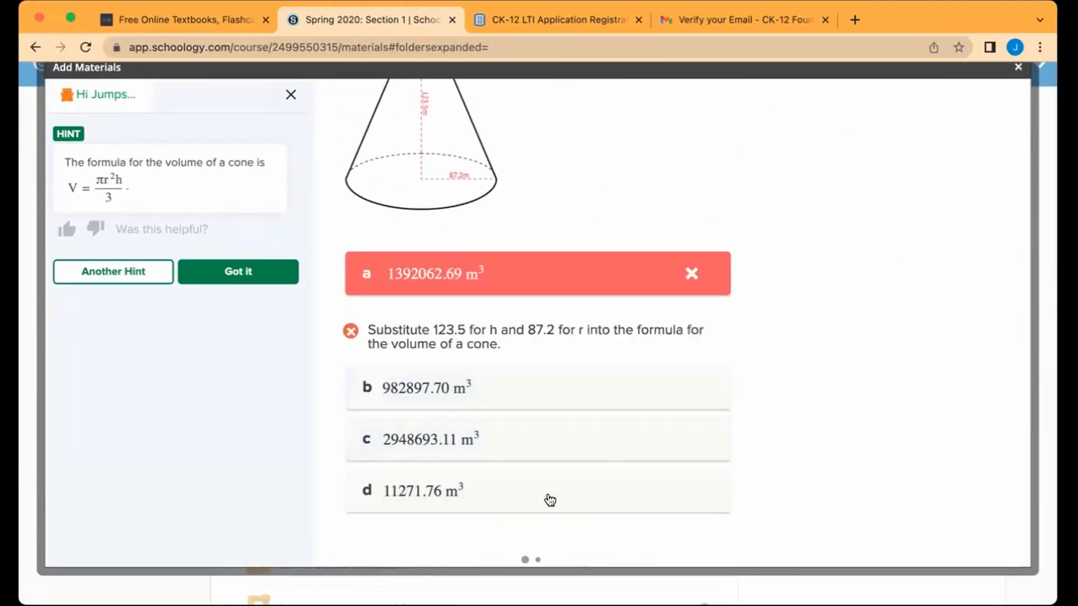
pyautogui.scroll(-3, 763, 367)
pyautogui.scroll(-2, 763, 365)
pyautogui.scroll(6, 764, 365)
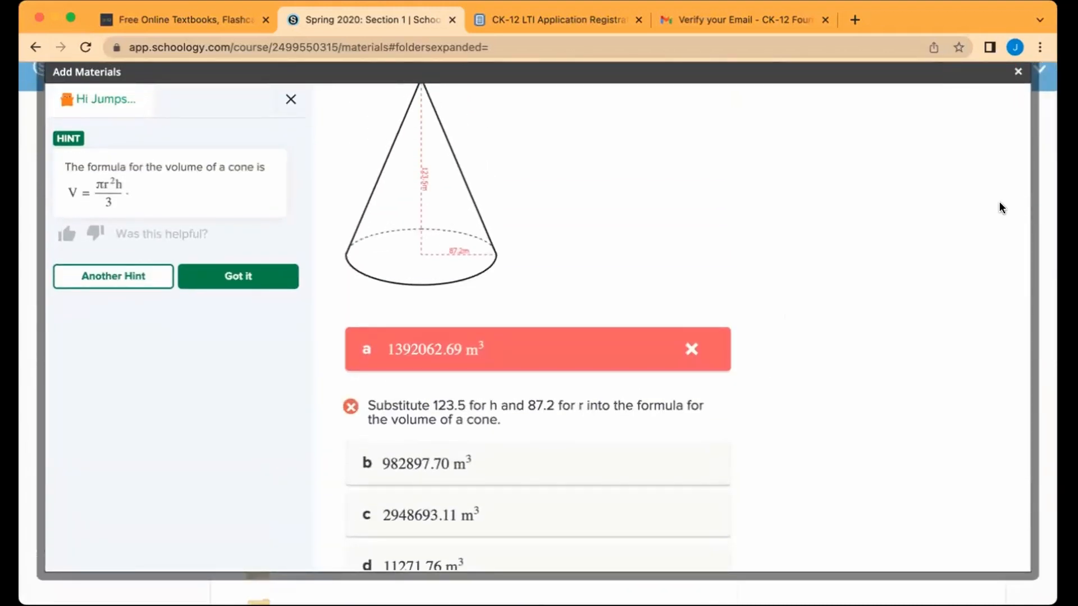
pyautogui.scroll(4, 1001, 207)
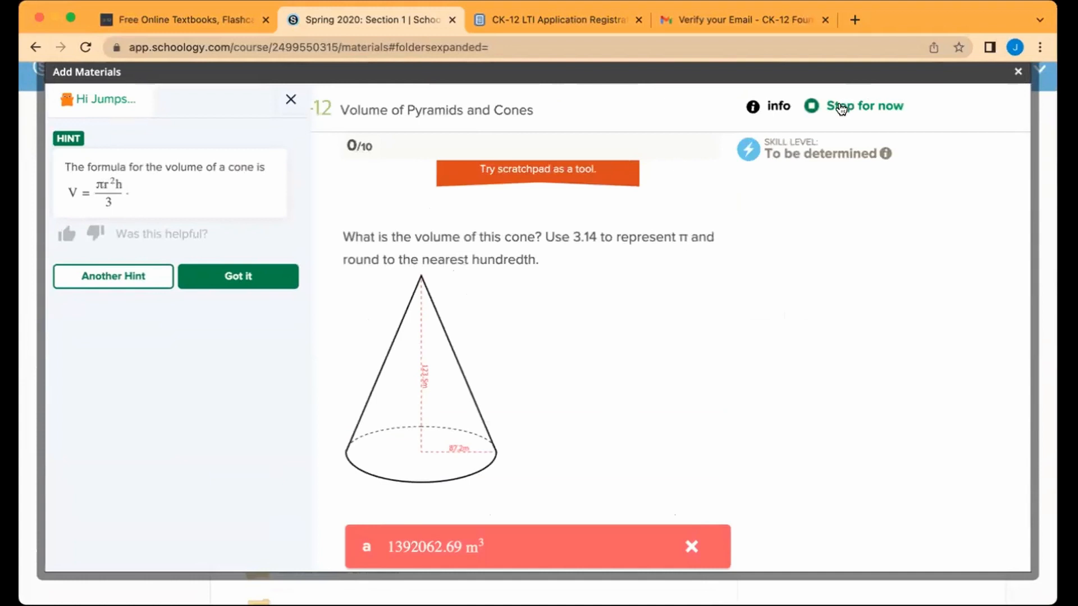
pyautogui.click(840, 107)
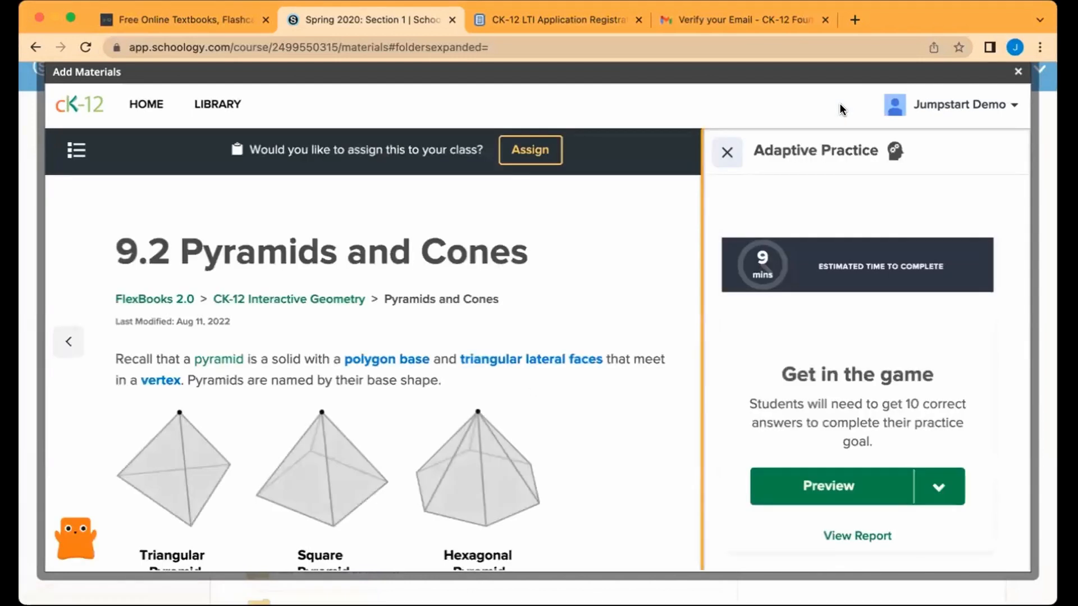
pyautogui.click(725, 157)
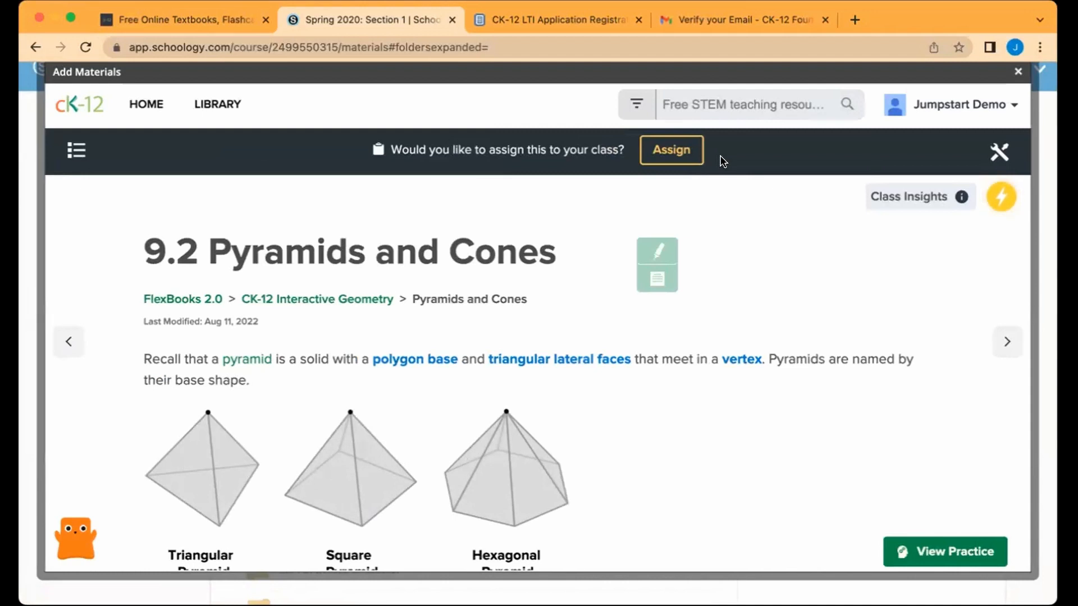
# Step: Assign Pyramids and Cones, then enable grading at 30 points in the Assignments category
pyautogui.click(677, 148)
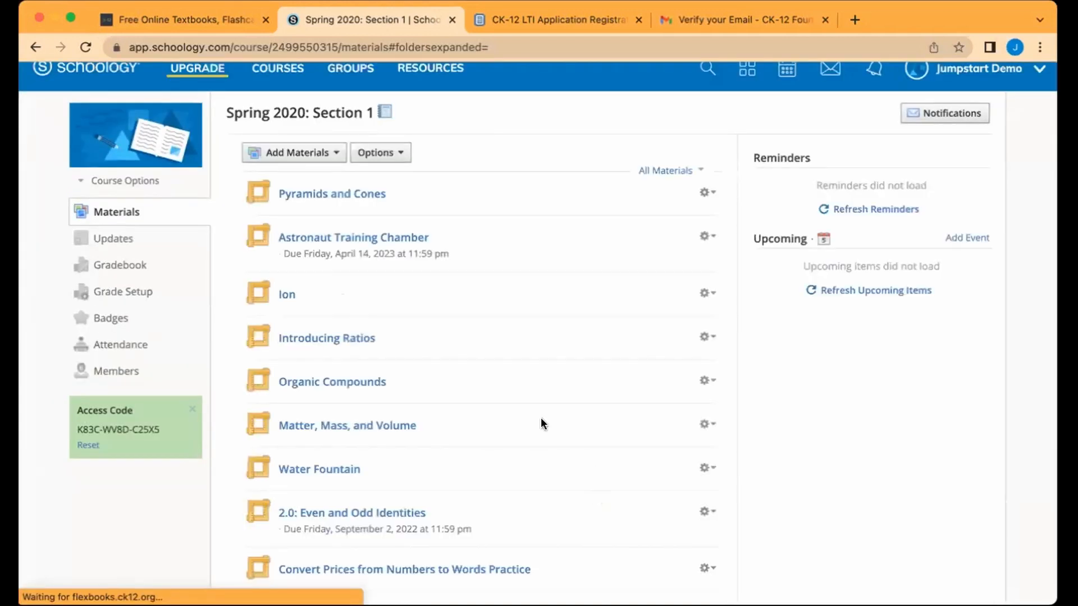
pyautogui.click(704, 193)
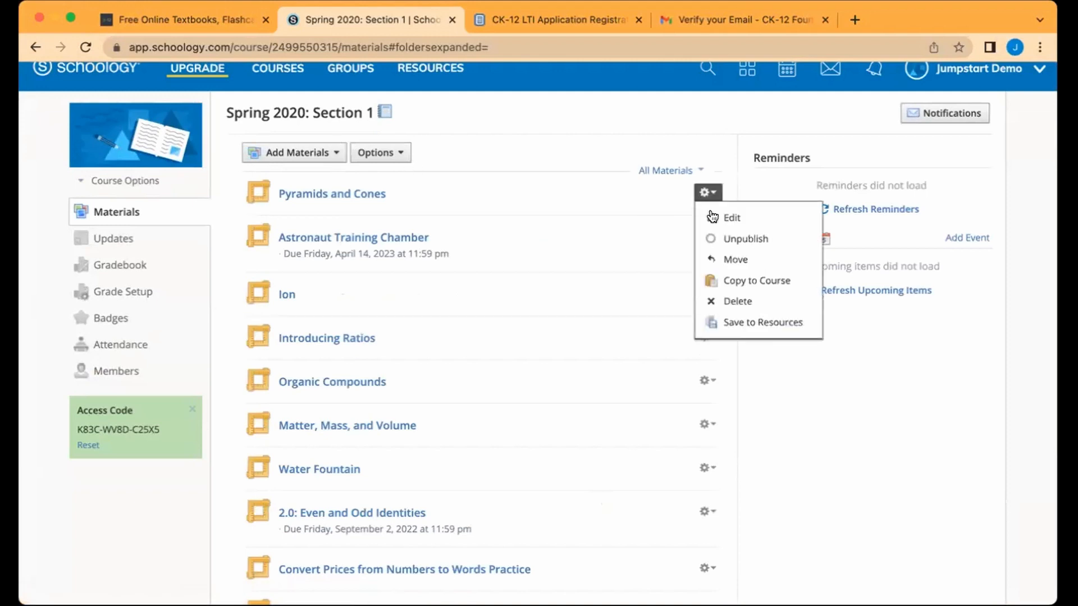
pyautogui.click(717, 217)
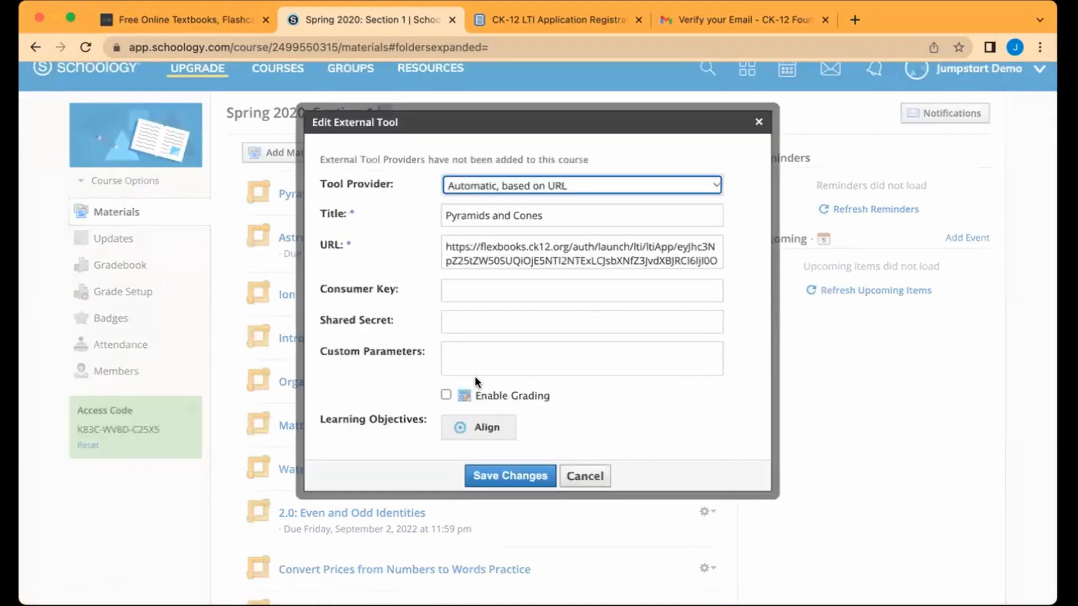
pyautogui.click(446, 395)
pyautogui.click(475, 411)
pyautogui.moveTo(474, 411); pyautogui.dragTo(418, 416)
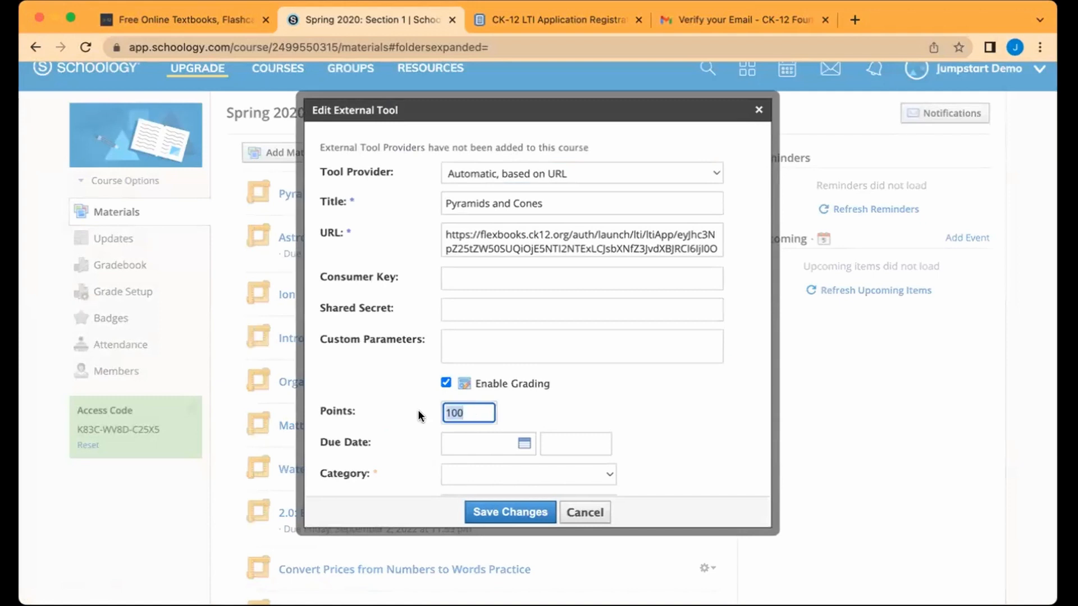
pyautogui.write('30')
pyautogui.click(503, 476)
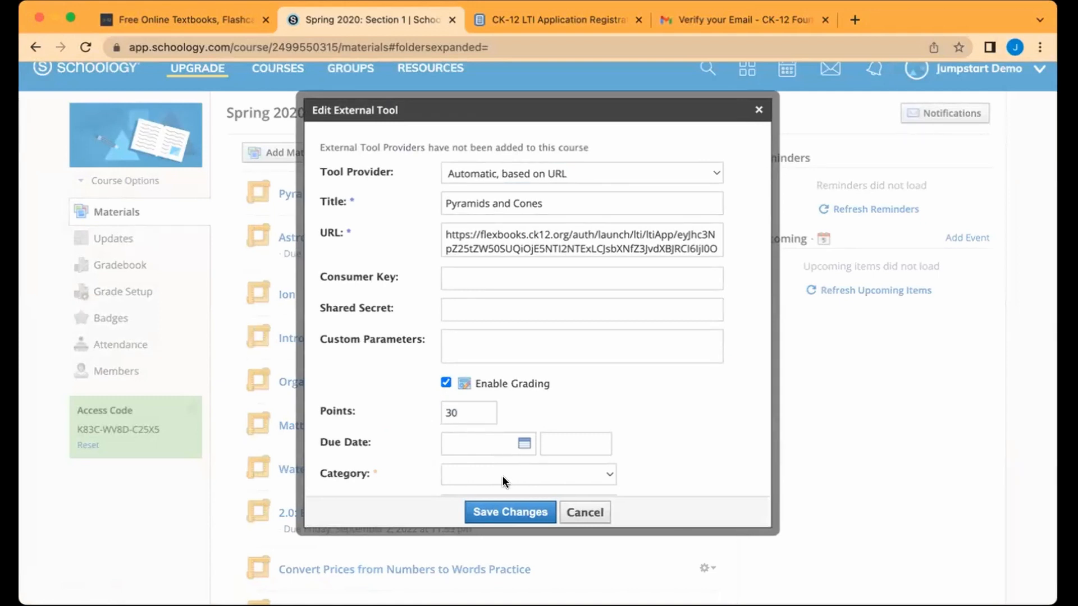
pyautogui.click(503, 512)
# Step: Prefix the title with '2.0:' and save the item's changes
pyautogui.scroll(-2, 664, 450)
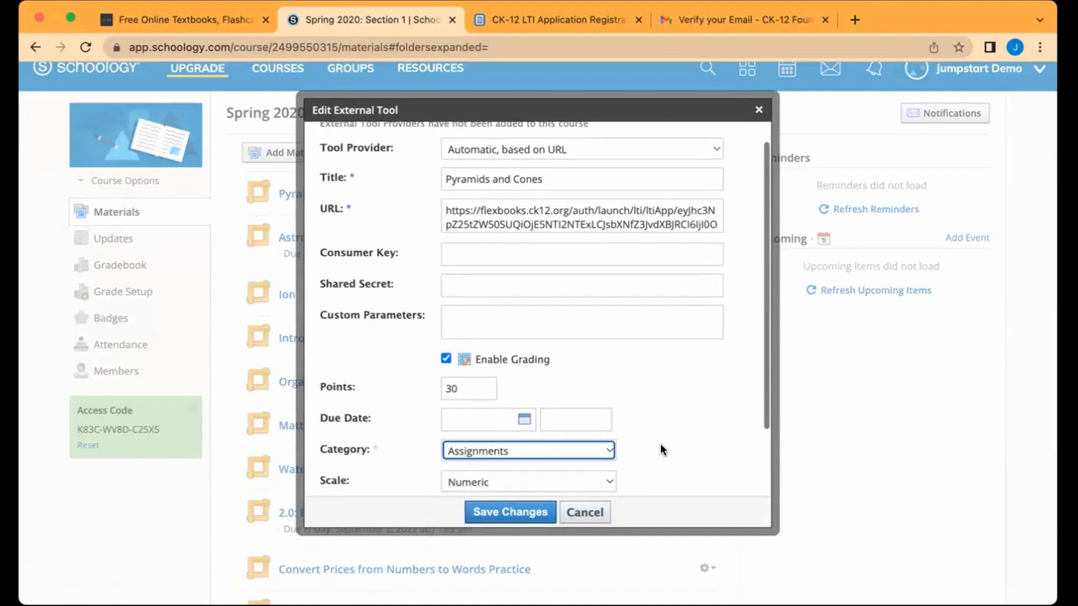
pyautogui.moveTo(397, 223); pyautogui.dragTo(393, 257)
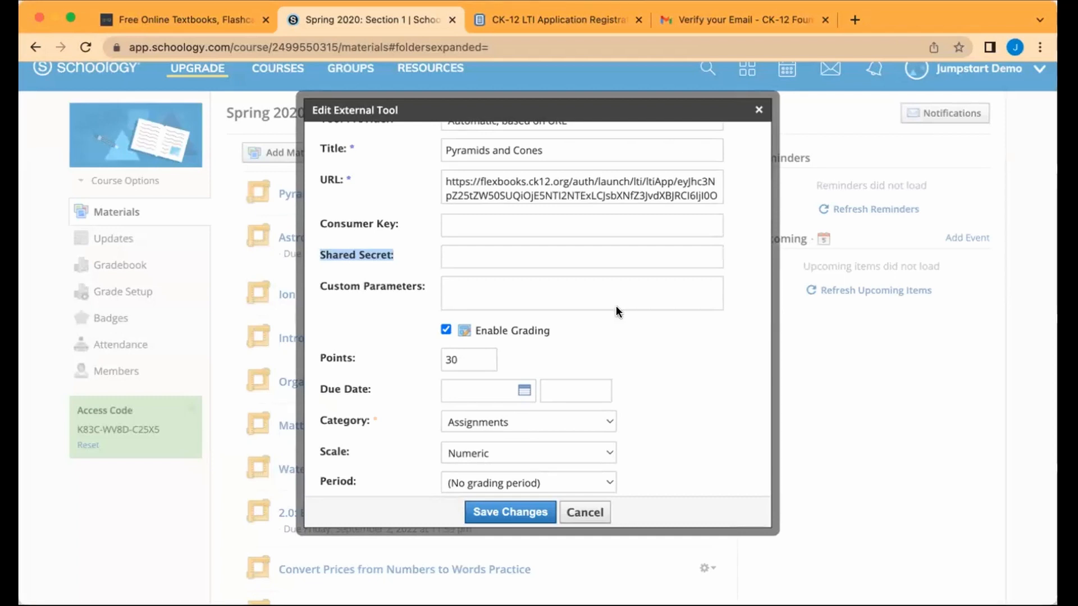
pyautogui.scroll(2, 623, 337)
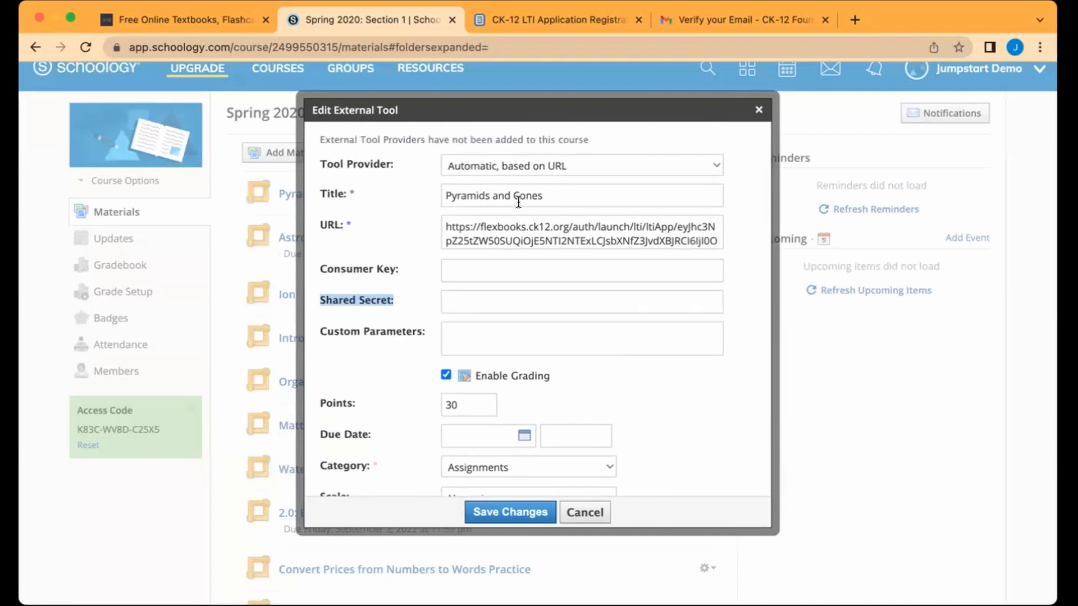
pyautogui.click(445, 196)
pyautogui.write('2.0:')
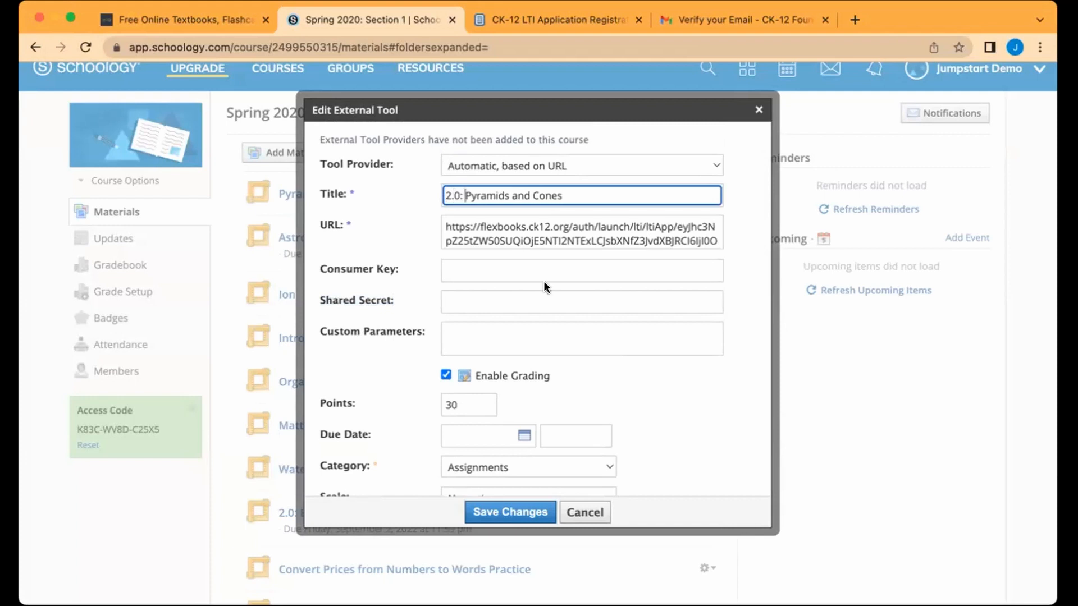
pyautogui.scroll(-3, 543, 281)
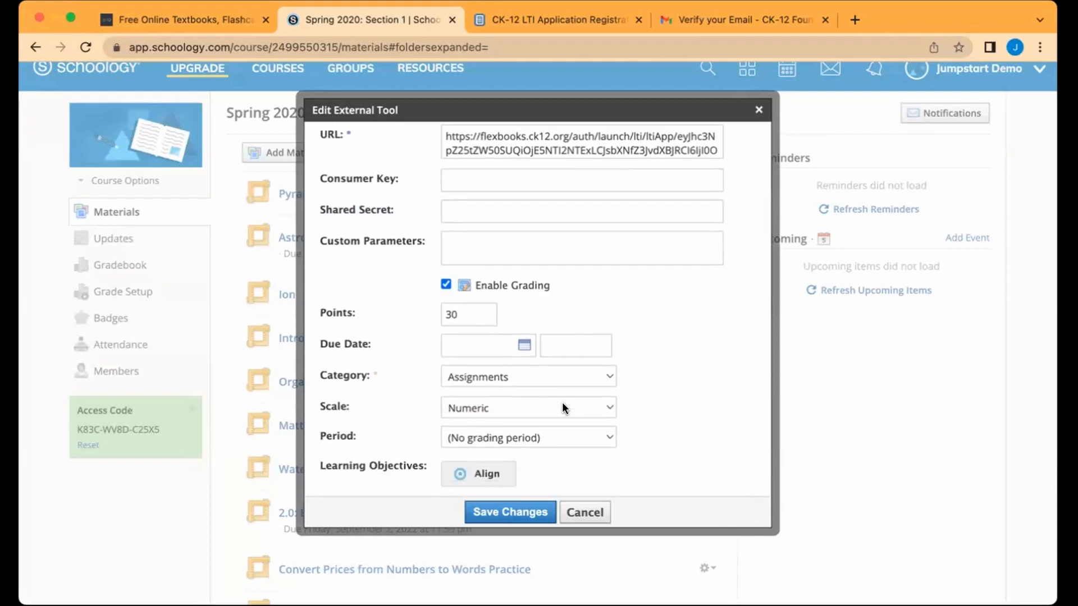
pyautogui.scroll(-1, 577, 420)
pyautogui.click(516, 511)
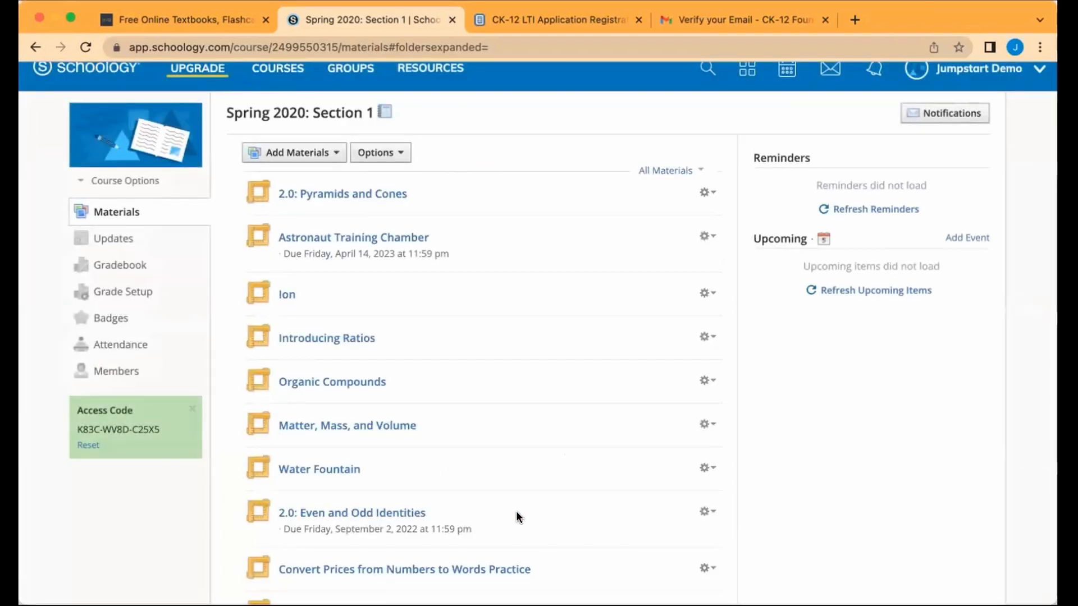
# Step: Add CK-12 app content and pick the Earth Science book from the Science books
pyautogui.click(334, 159)
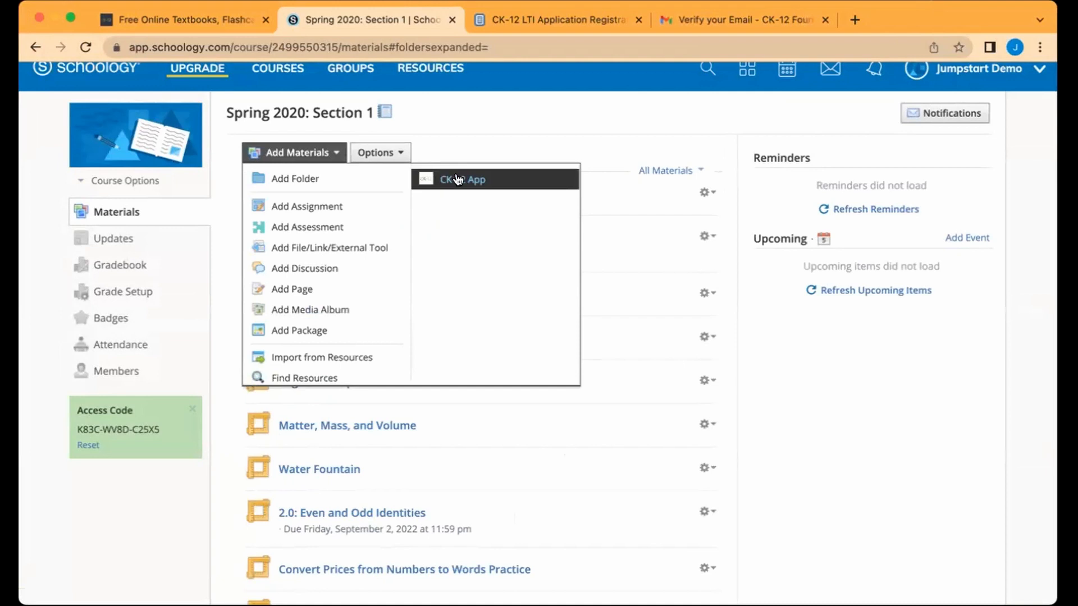
pyautogui.click(456, 175)
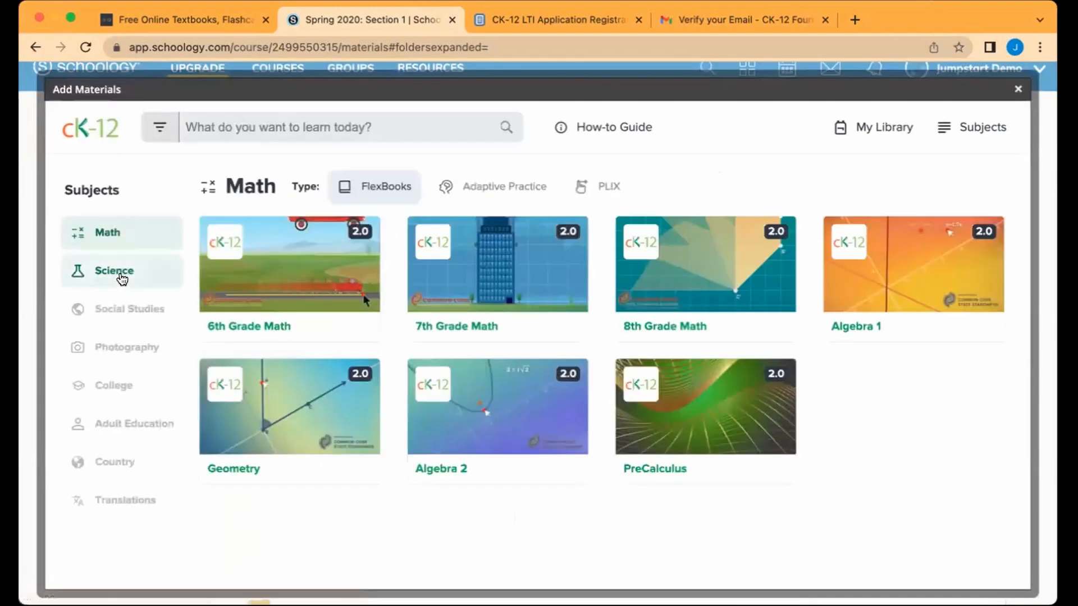
pyautogui.click(118, 275)
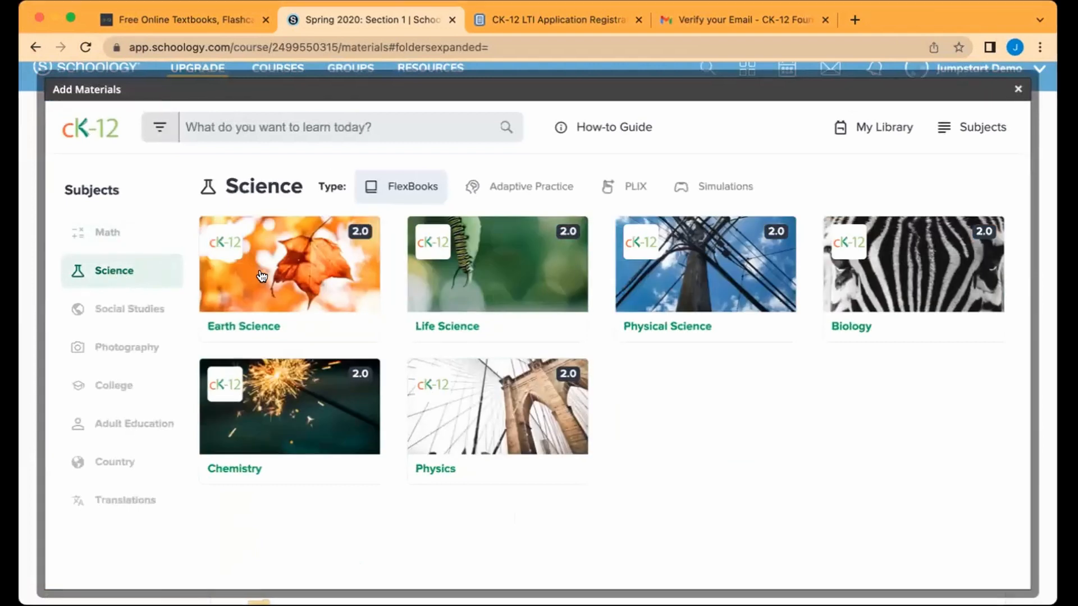
pyautogui.click(298, 272)
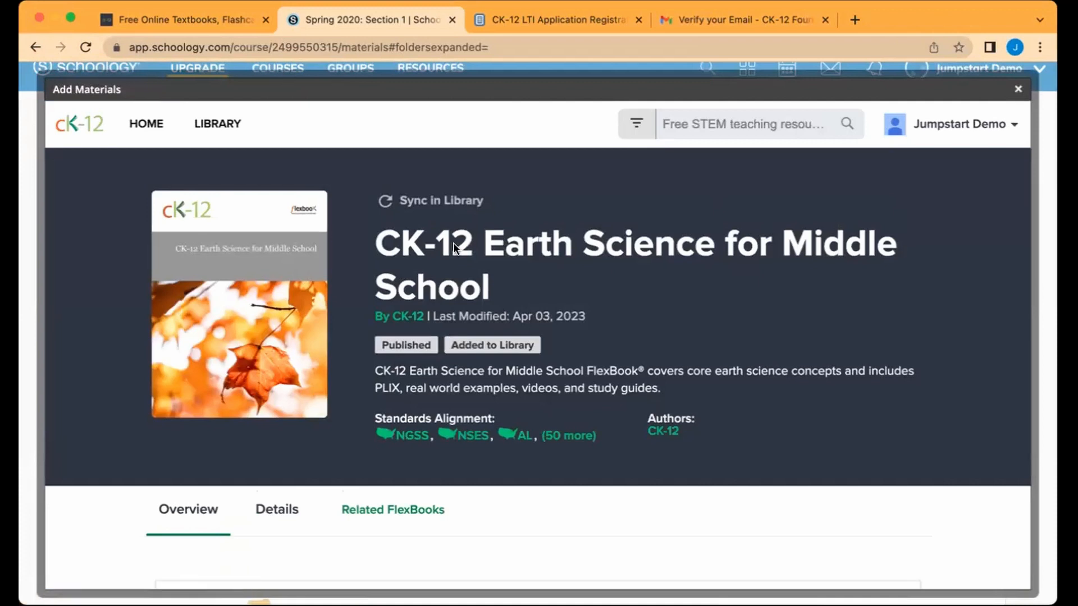
# Step: Sync Earth Science for Middle School and expand chapter 2, Introduction to Earth Science
pyautogui.click(431, 202)
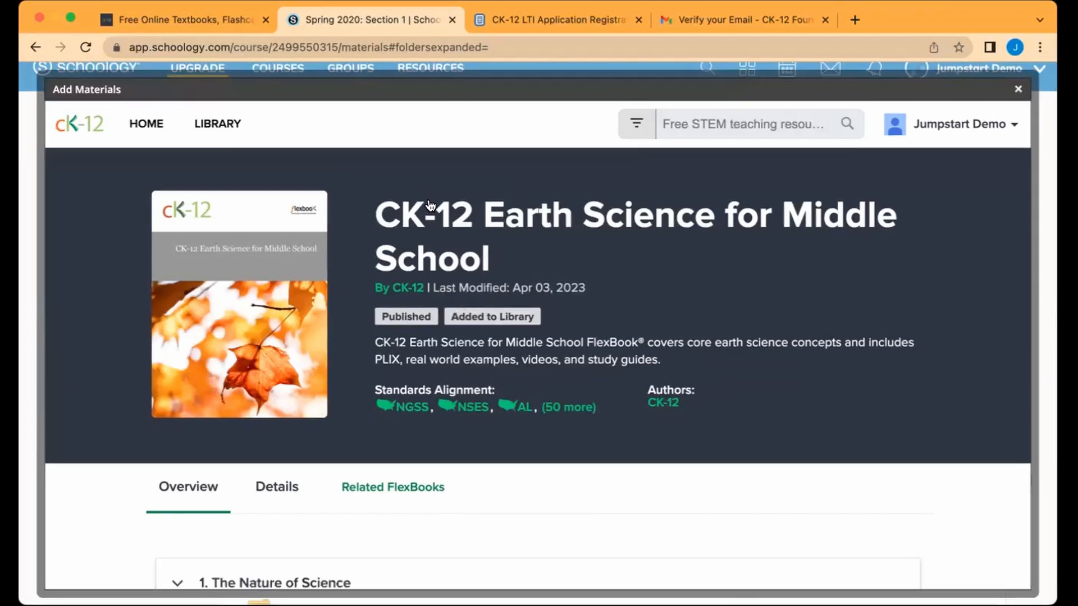
pyautogui.scroll(-3, 650, 344)
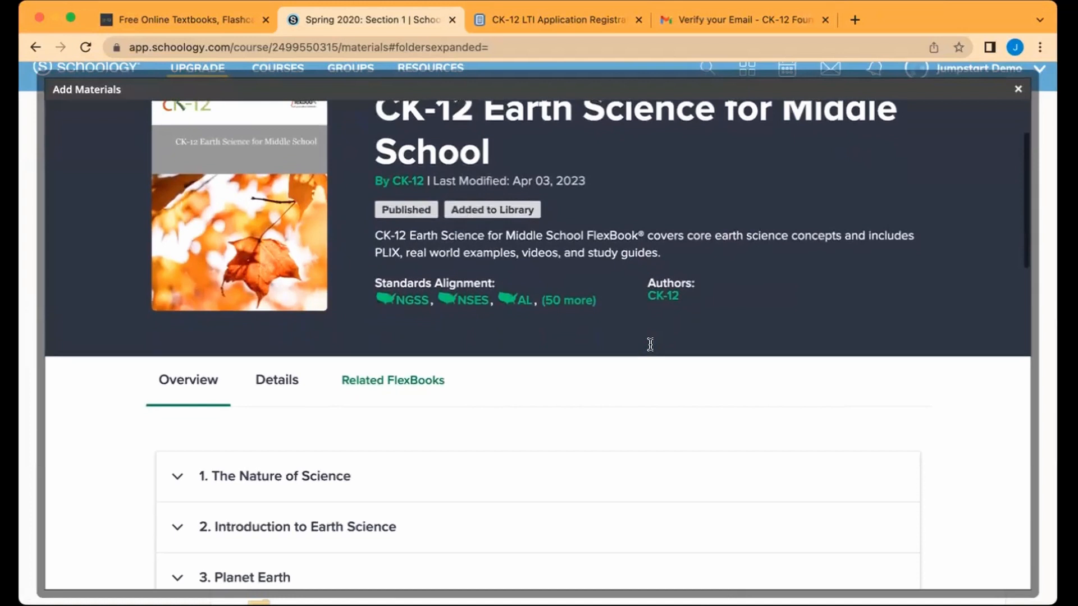
pyautogui.scroll(-5, 650, 344)
pyautogui.click(355, 318)
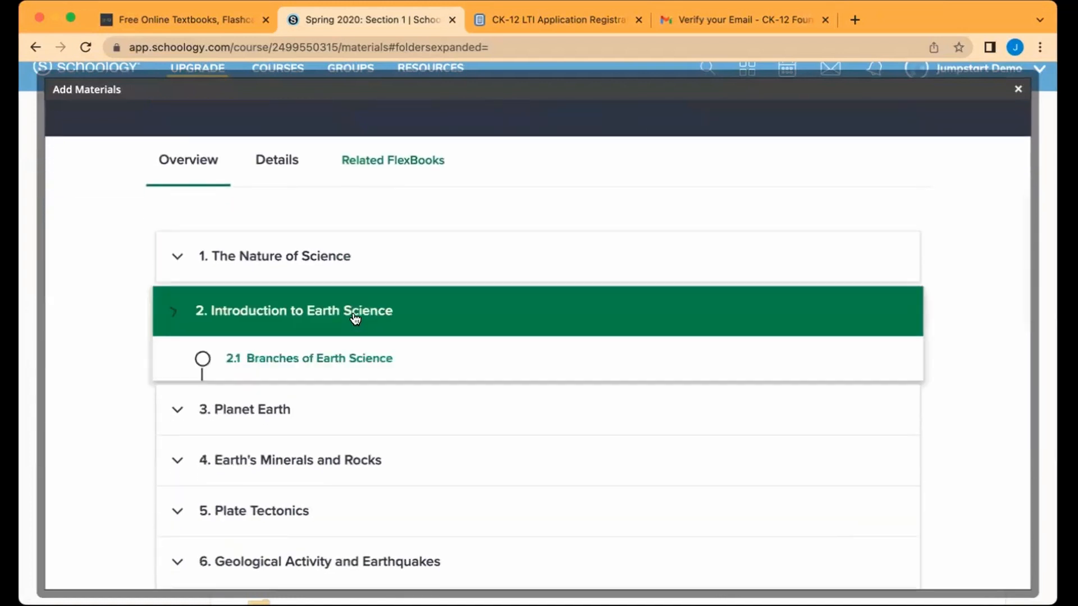
pyautogui.scroll(-5, 383, 405)
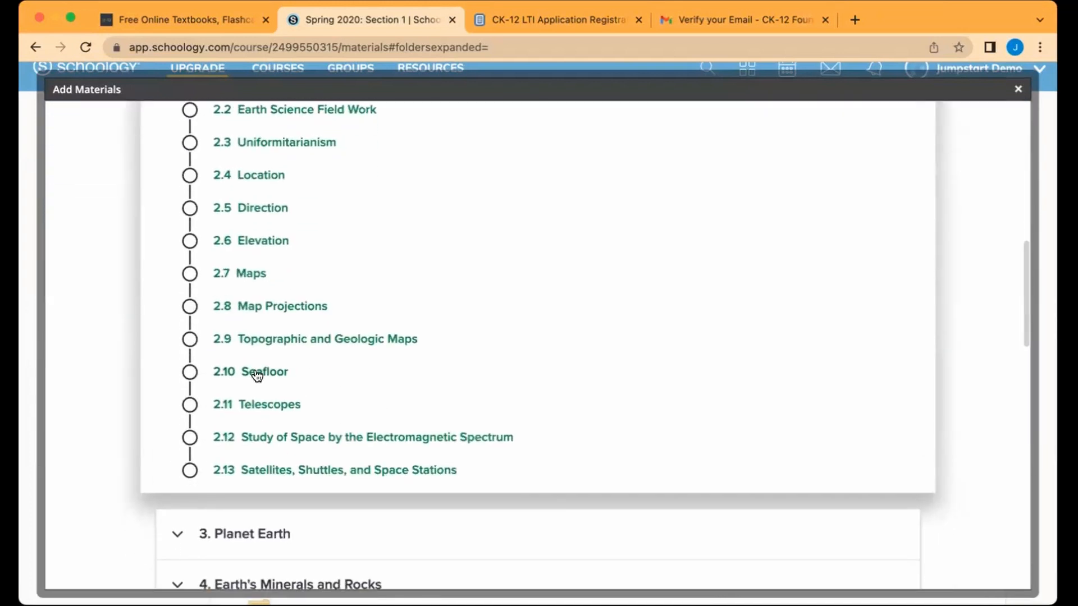
# Step: Open lesson 2.10 Seafloor and scroll through its content
pyautogui.click(257, 373)
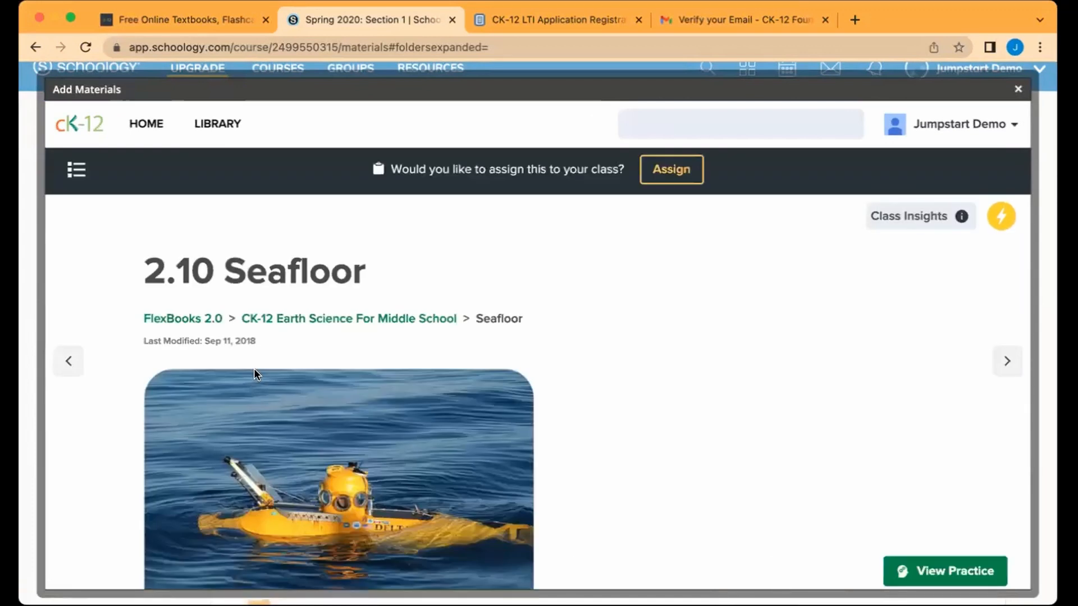
pyautogui.scroll(-1, 610, 399)
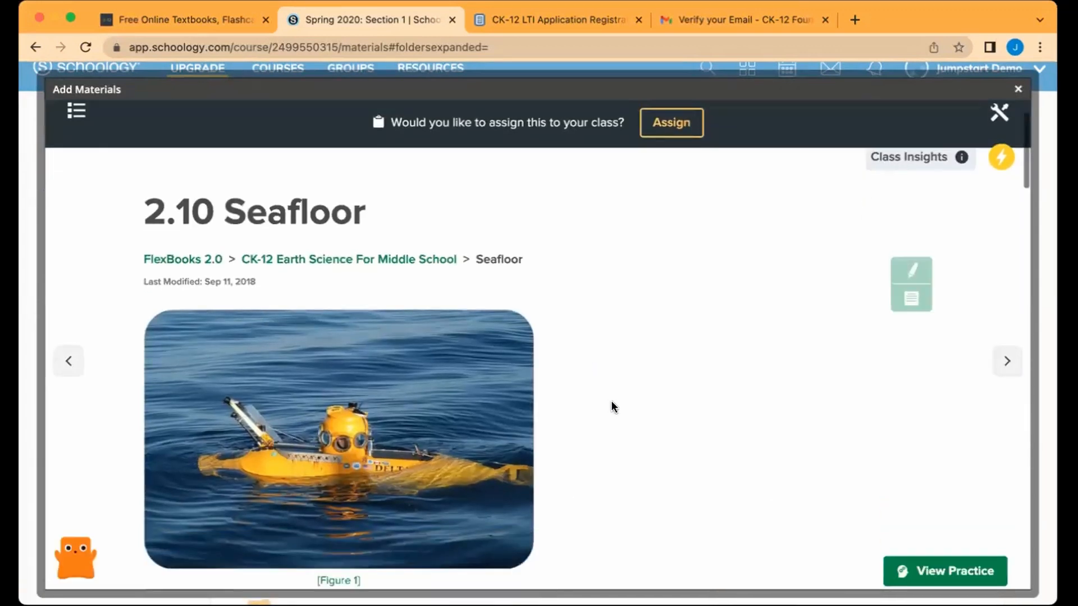
pyautogui.scroll(-7, 612, 403)
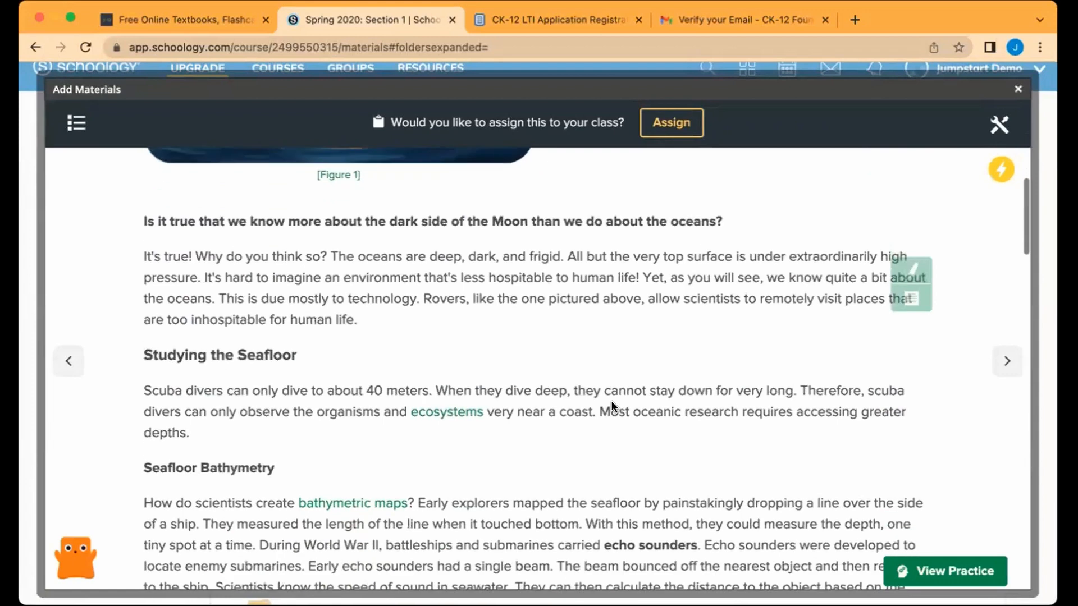
pyautogui.scroll(-14, 611, 399)
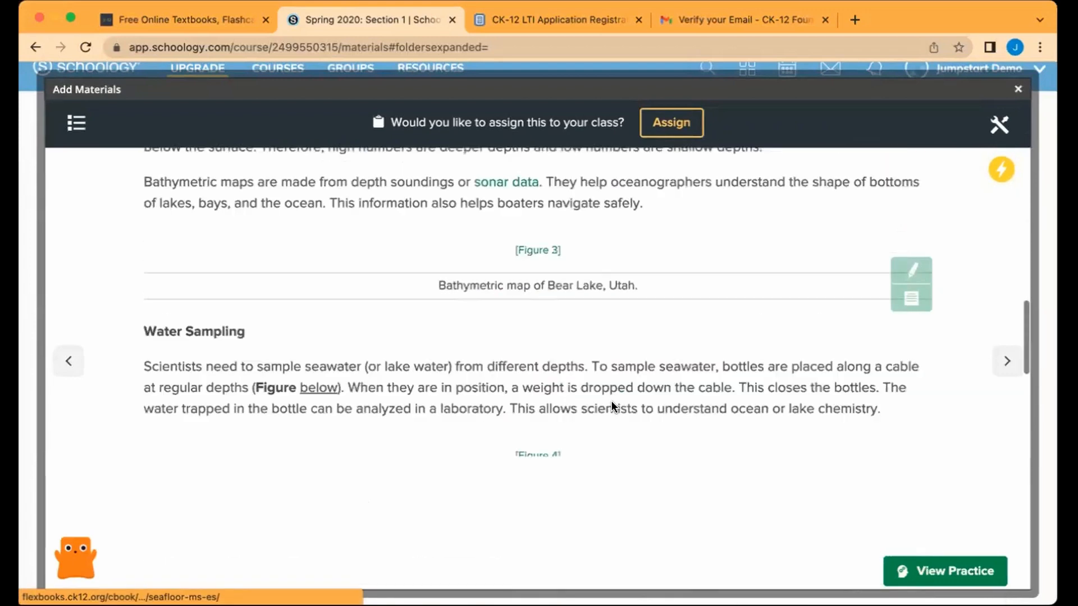
pyautogui.scroll(-15, 612, 403)
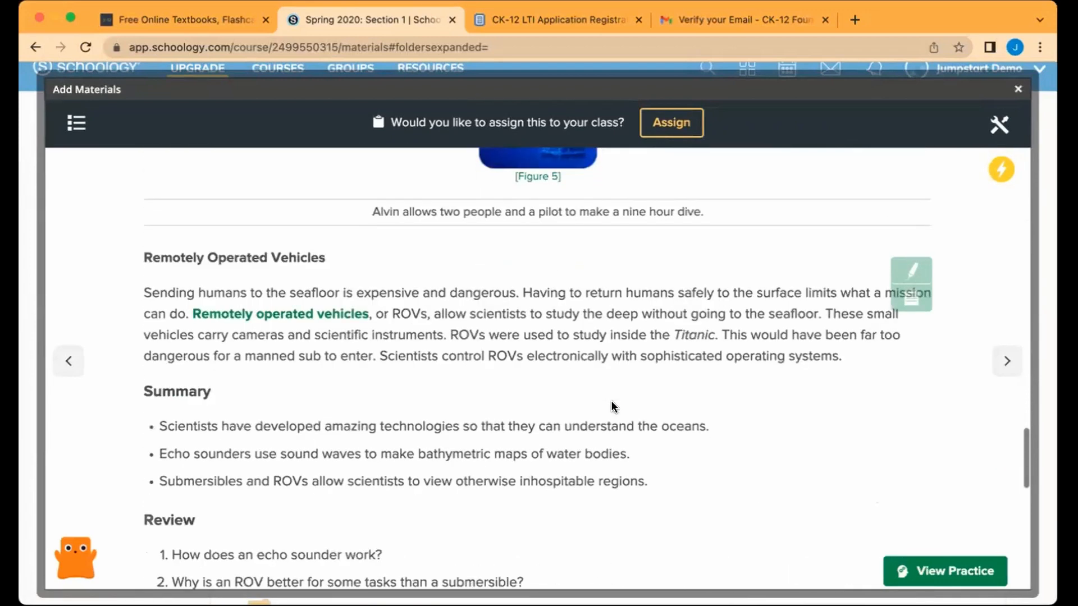
pyautogui.scroll(-11, 612, 406)
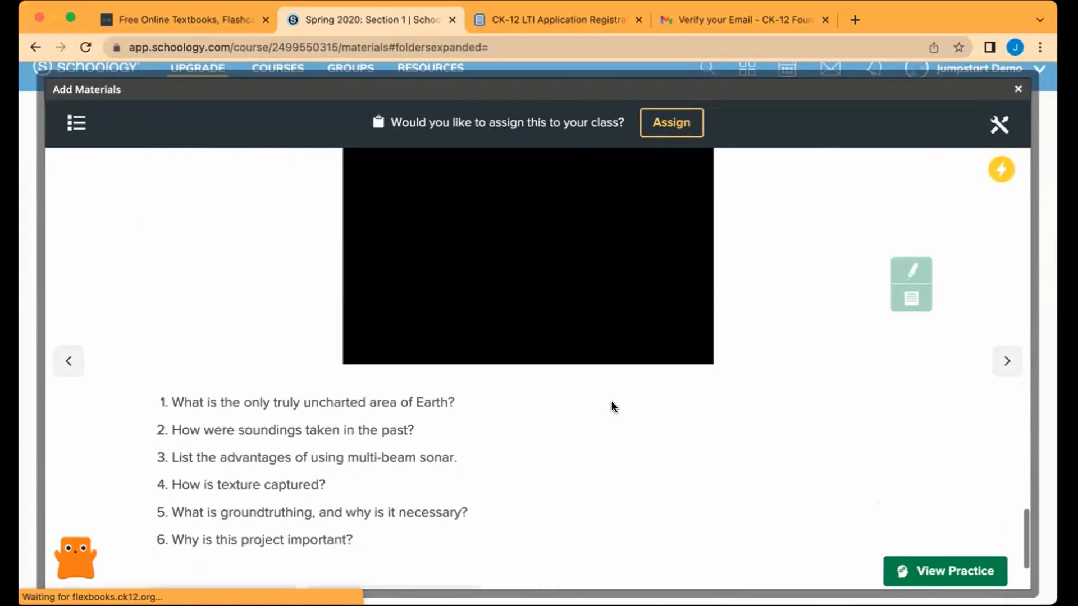
pyautogui.scroll(-3, 613, 405)
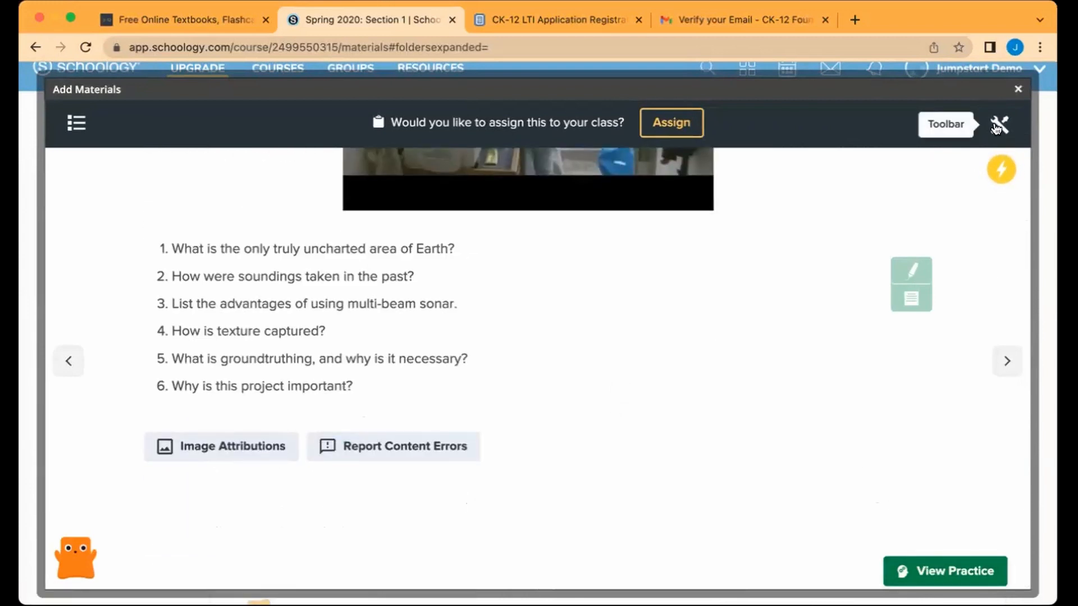
# Step: Show the Seafloor lesson's Related Content, listing Seafloor: Sonar Boats and Beneath the Waves
pyautogui.click(997, 126)
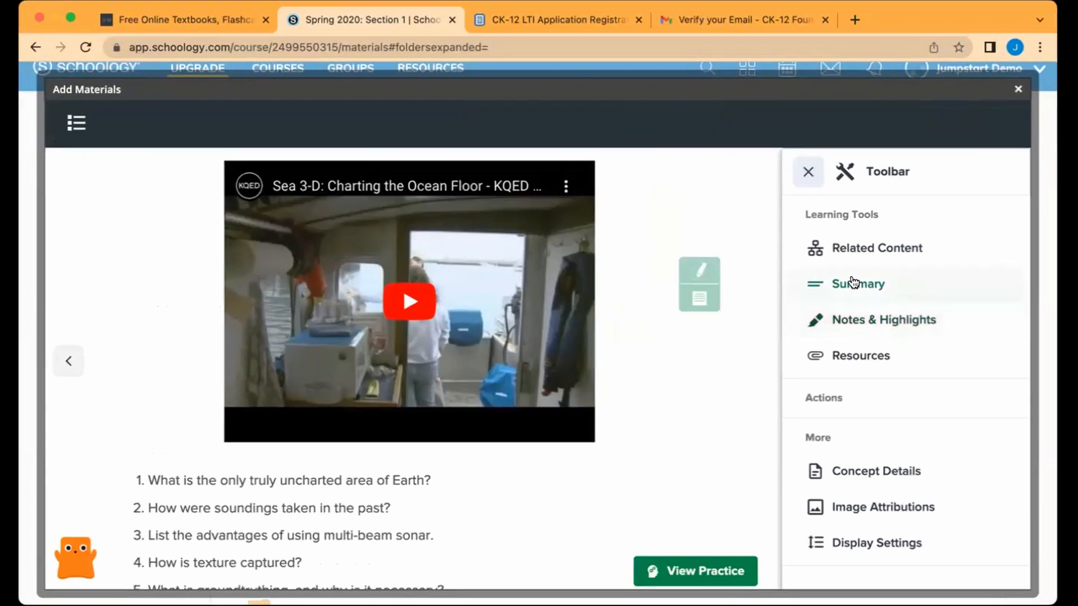
pyautogui.click(835, 248)
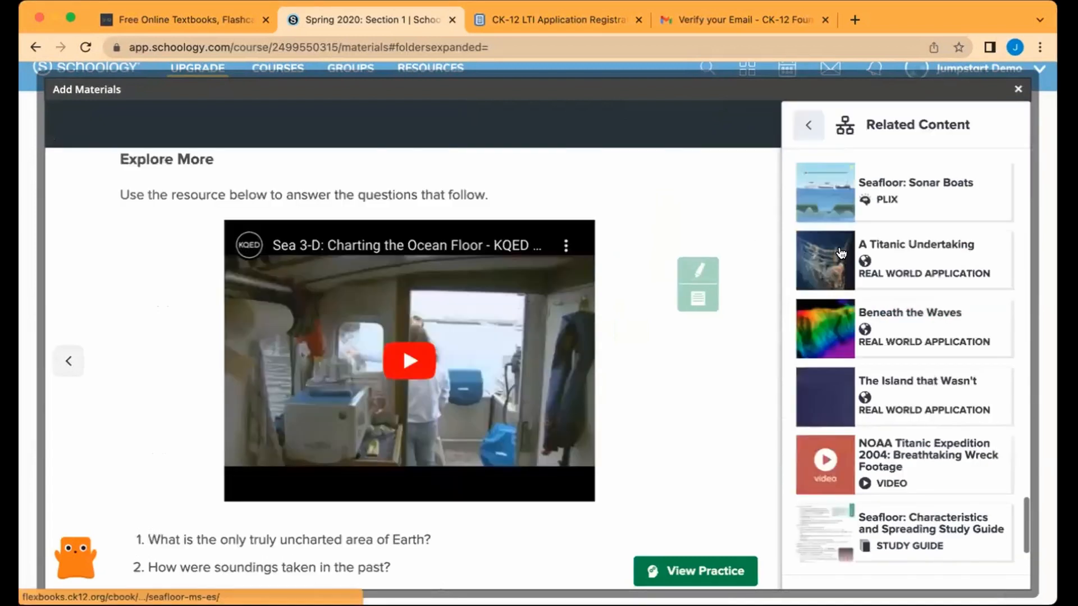
pyautogui.scroll(10, 594, 203)
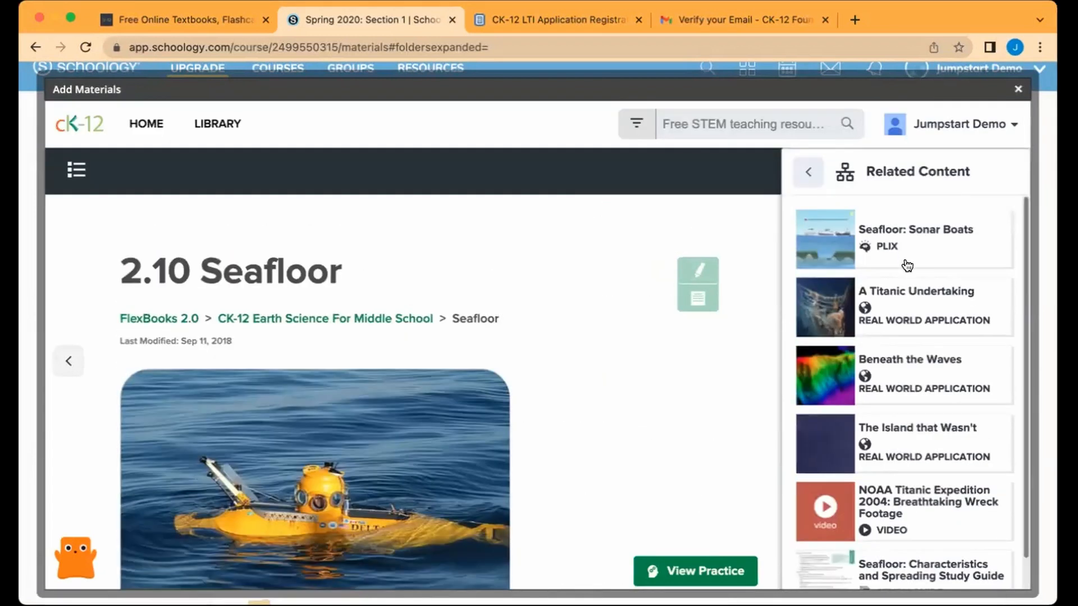
pyautogui.scroll(-1, 900, 409)
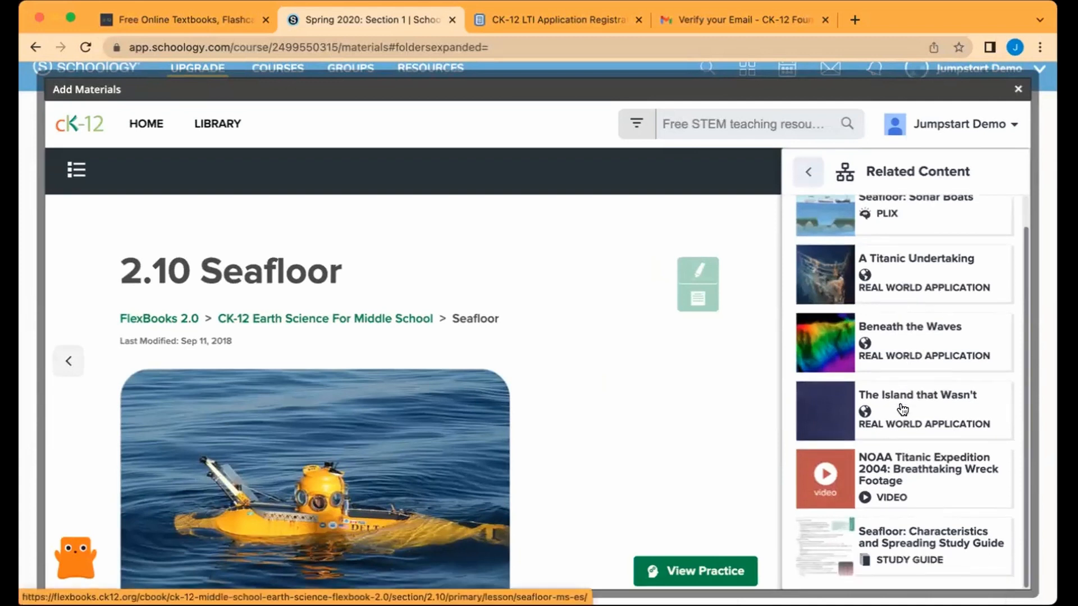
pyautogui.scroll(1, 921, 331)
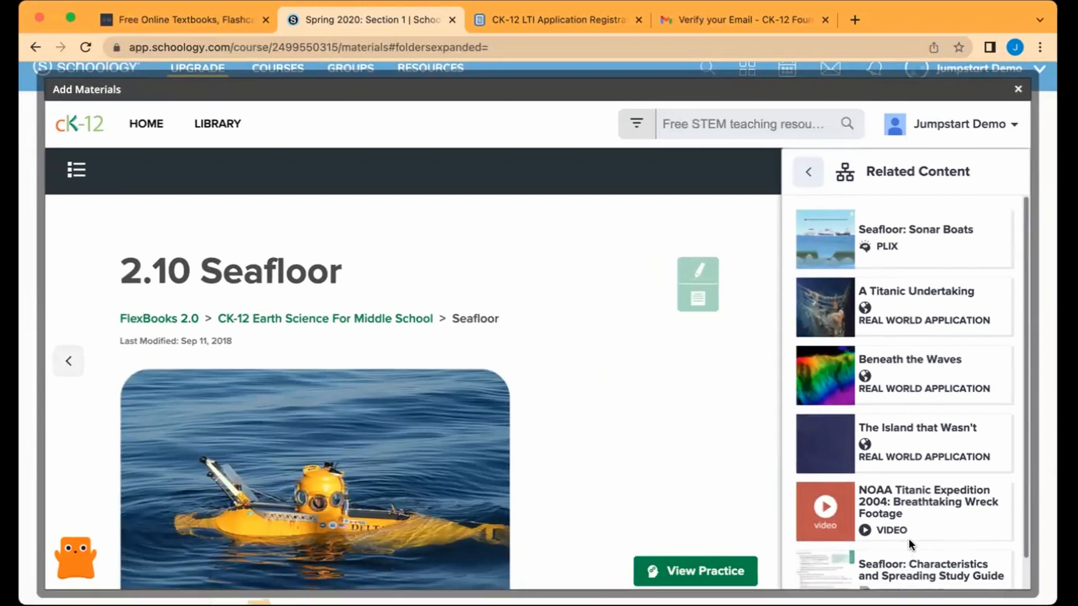
# Step: Open Seafloor: Sonar Boats, send sonar pulses from all three boats, and read Learn More
pyautogui.click(896, 259)
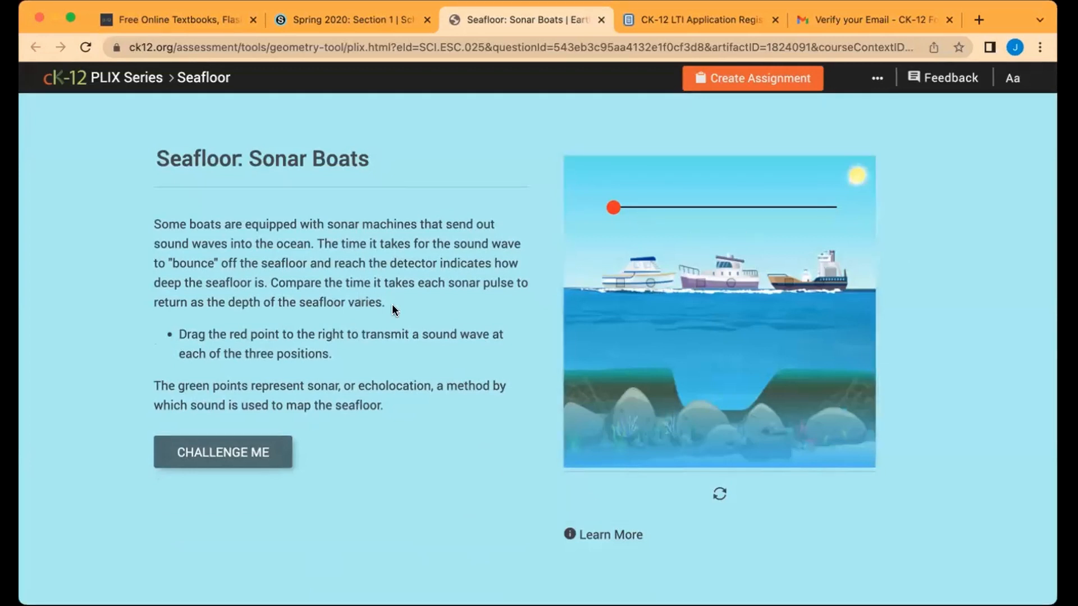
pyautogui.moveTo(613, 207); pyautogui.dragTo(830, 215)
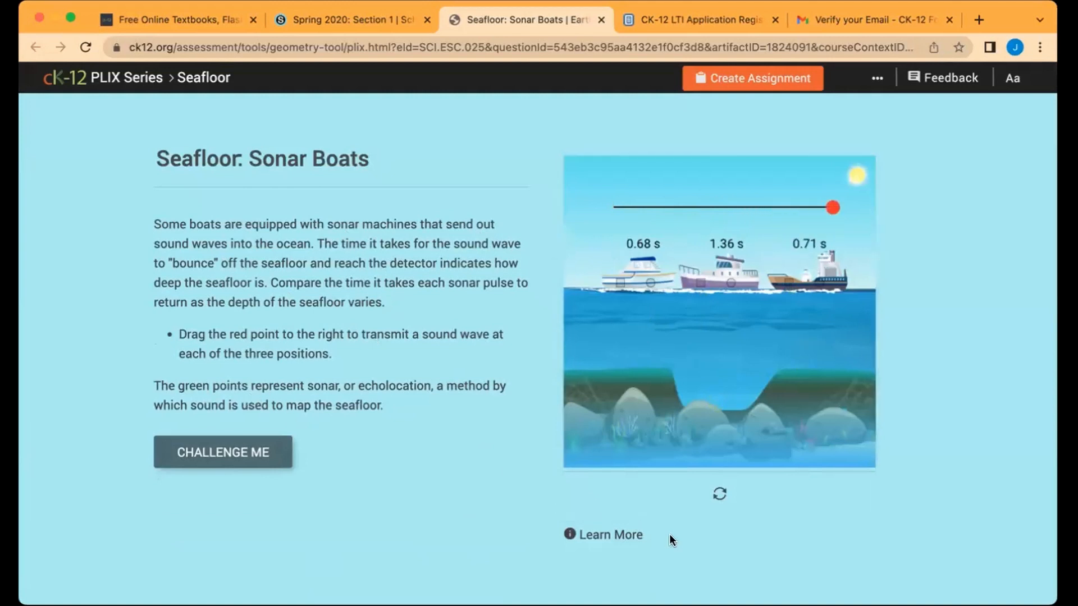
pyautogui.click(593, 536)
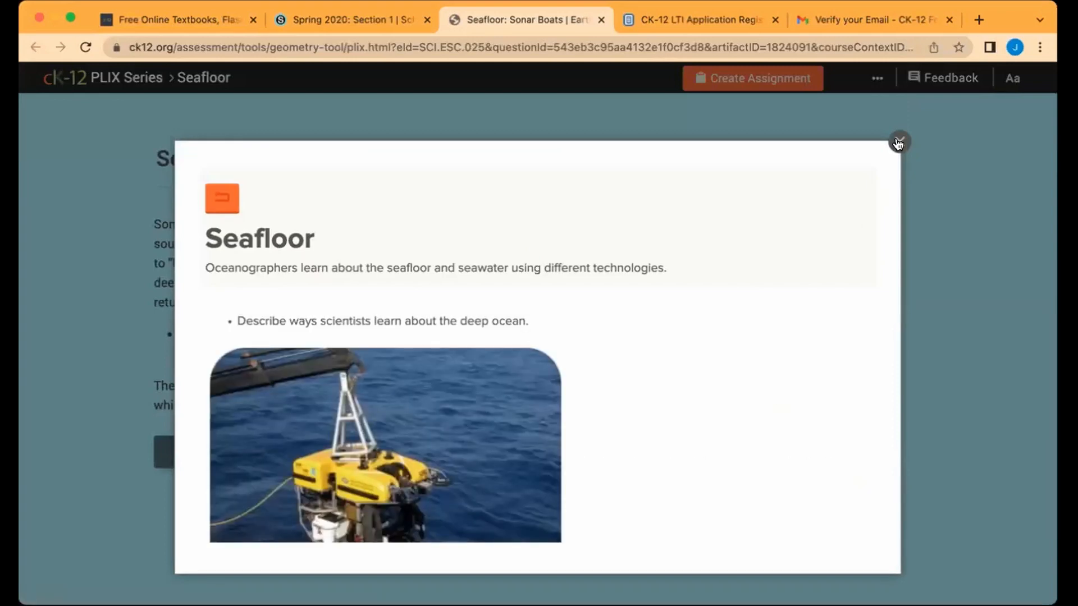
pyautogui.click(899, 142)
# Step: Answer the first challenge question with a, reveal the correct answer, and assign the activity
pyautogui.click(227, 451)
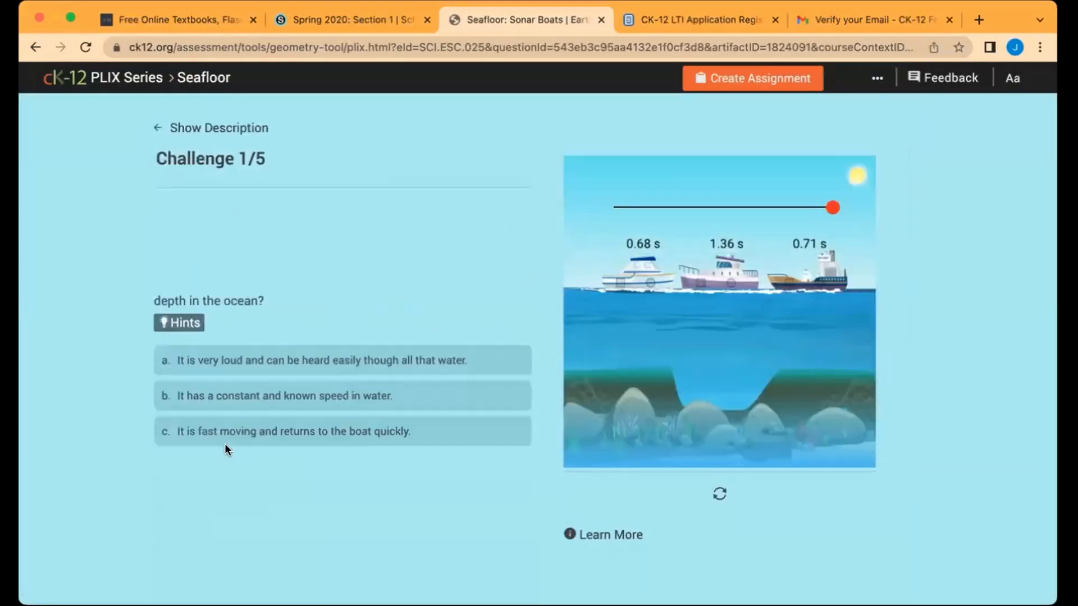
pyautogui.click(284, 302)
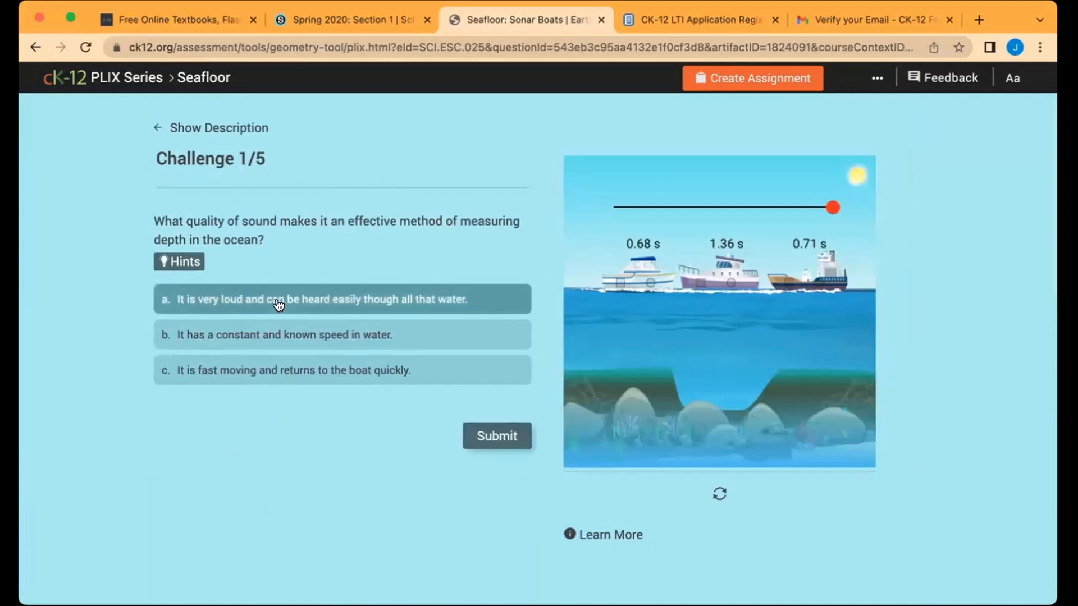
pyautogui.click(508, 444)
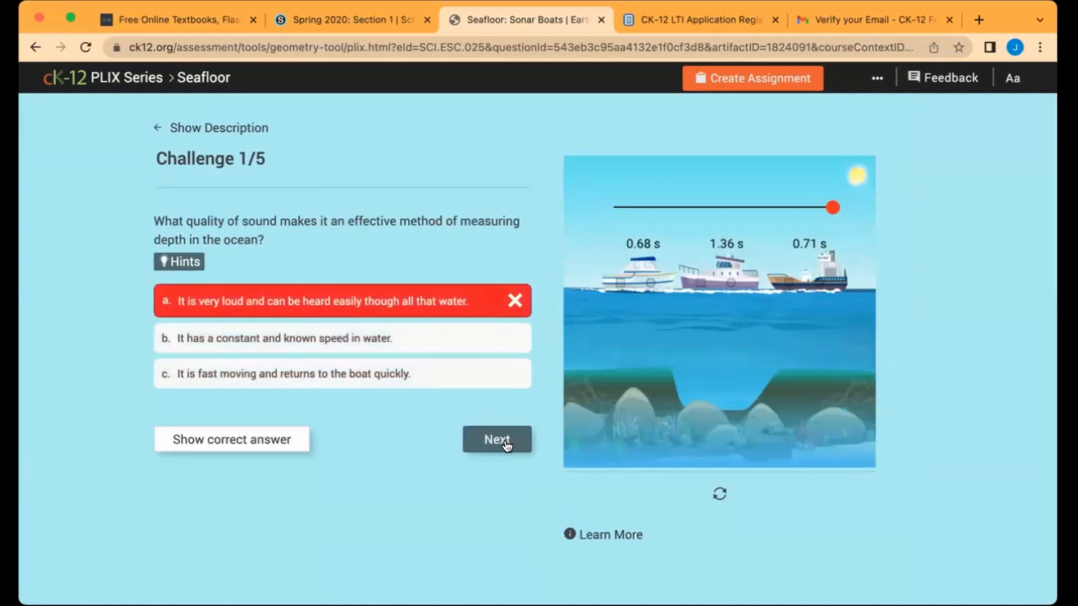
pyautogui.click(263, 440)
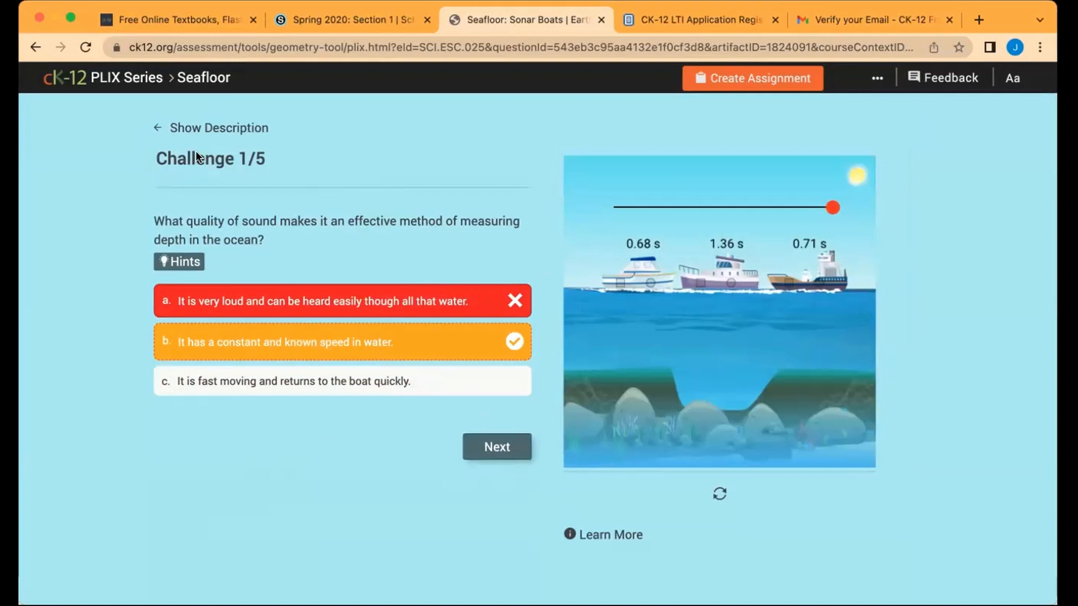
pyautogui.click(736, 78)
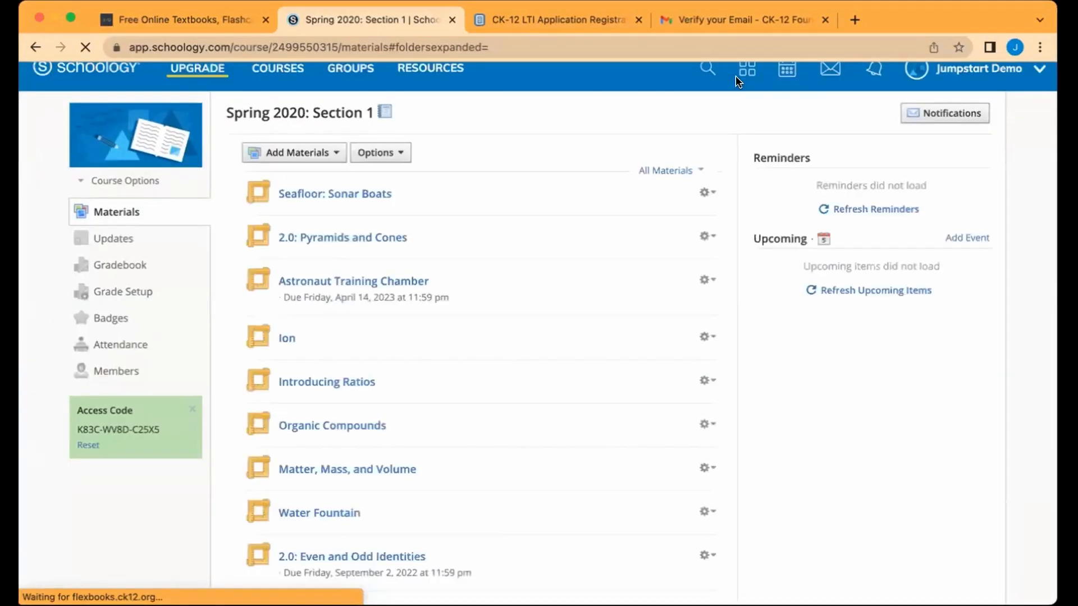
# Step: Enable grading on Seafloor: Sonar Boats in the Assignments category at 15 points, and save
pyautogui.click(706, 194)
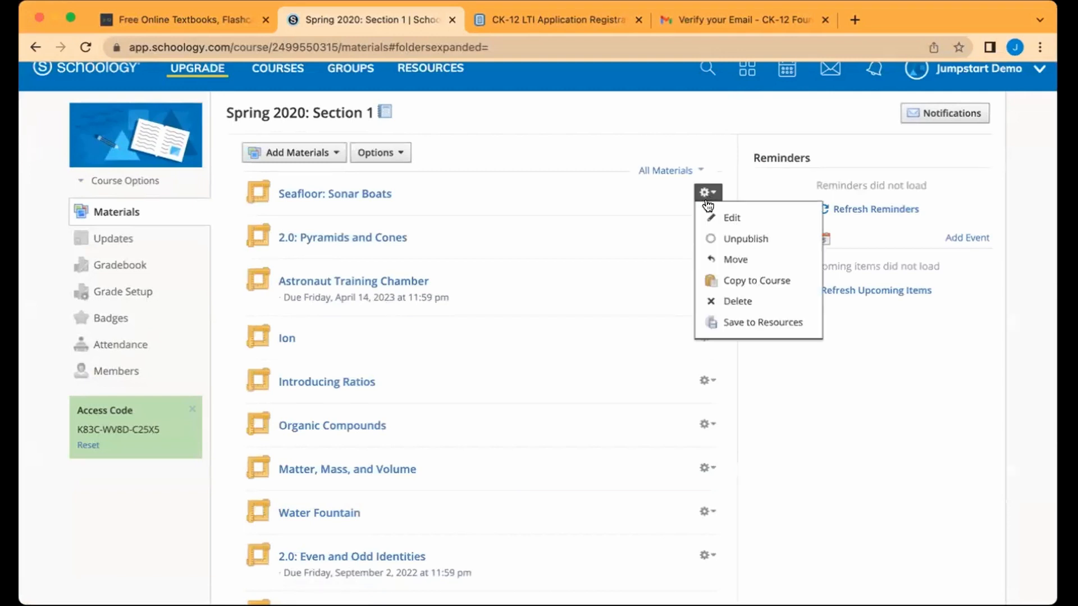
pyautogui.click(722, 217)
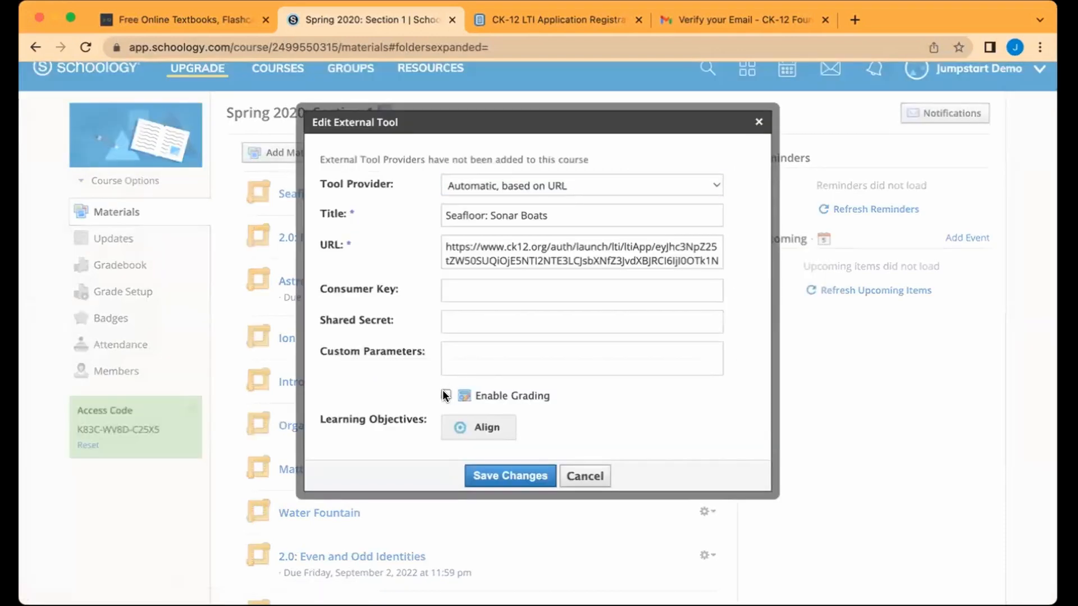
pyautogui.click(444, 390)
pyautogui.click(491, 516)
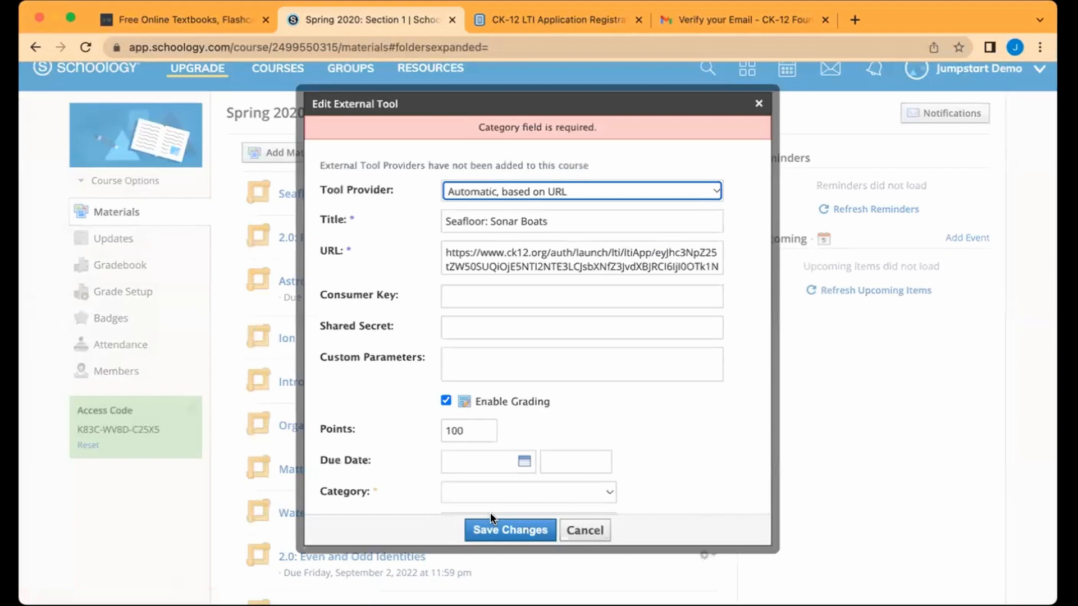
pyautogui.scroll(-2, 497, 409)
pyautogui.click(484, 429)
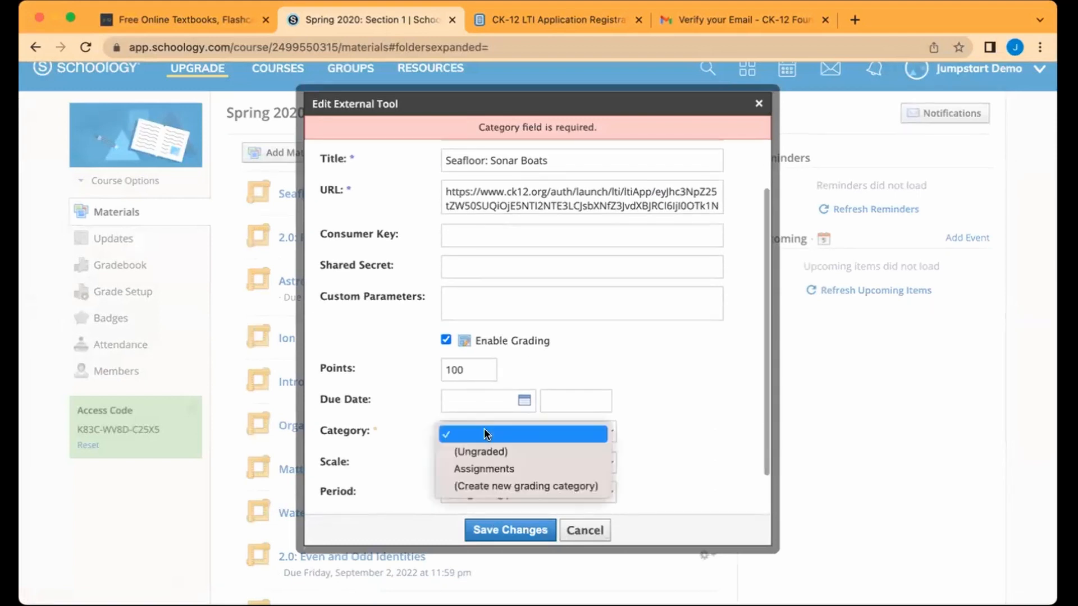
pyautogui.click(480, 469)
pyautogui.doubleClick(469, 370)
pyautogui.write('1')
pyautogui.write('5')
pyautogui.click(517, 529)
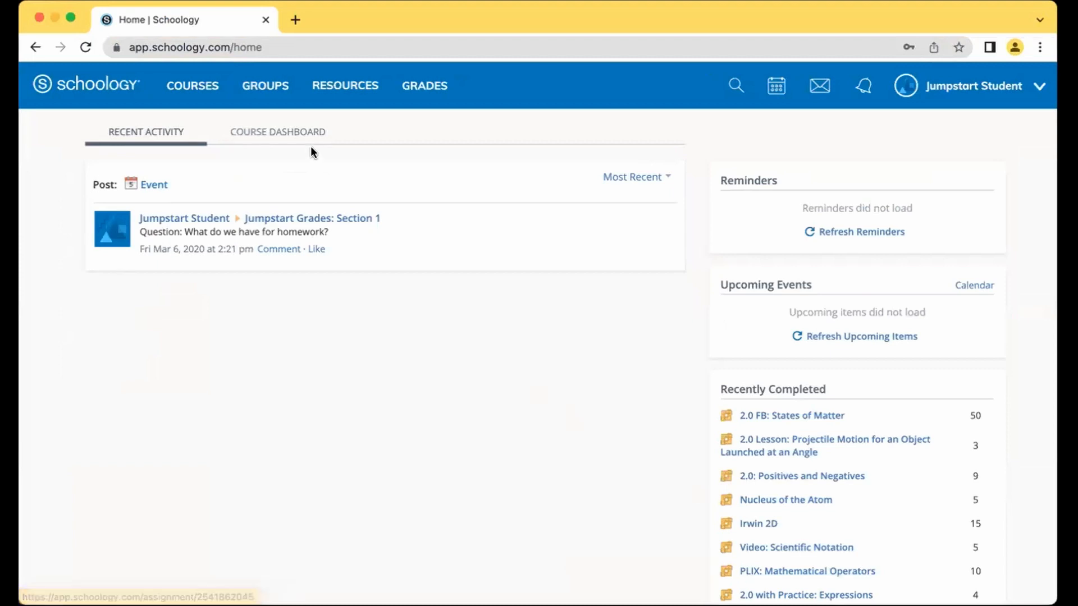
# Step: As the student, open Astronaut Training Chamber from the Spring 2020: Section 1 course
pyautogui.click(218, 96)
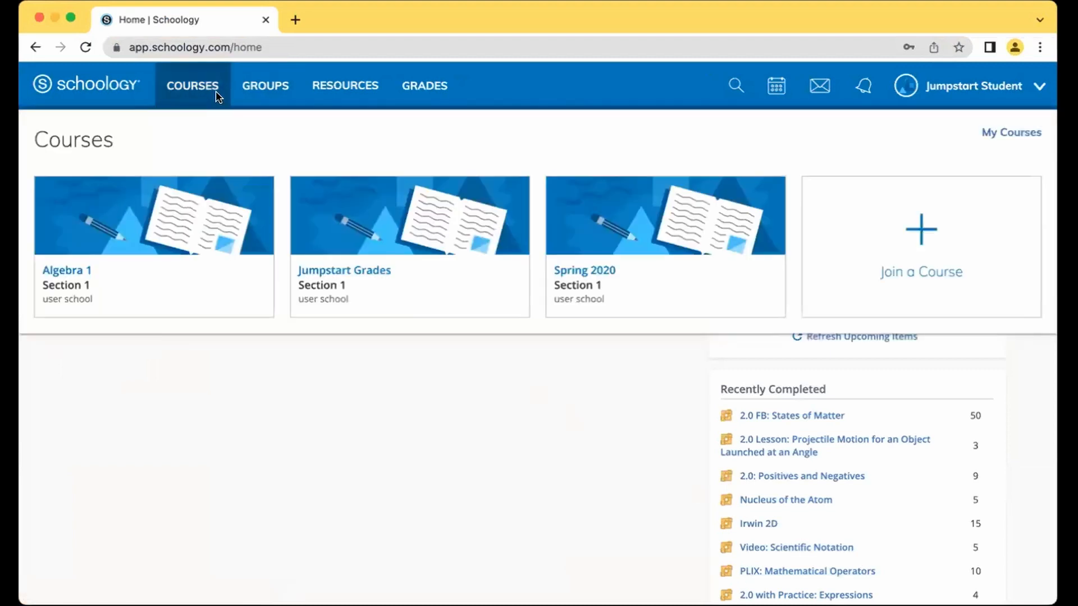
pyautogui.click(581, 271)
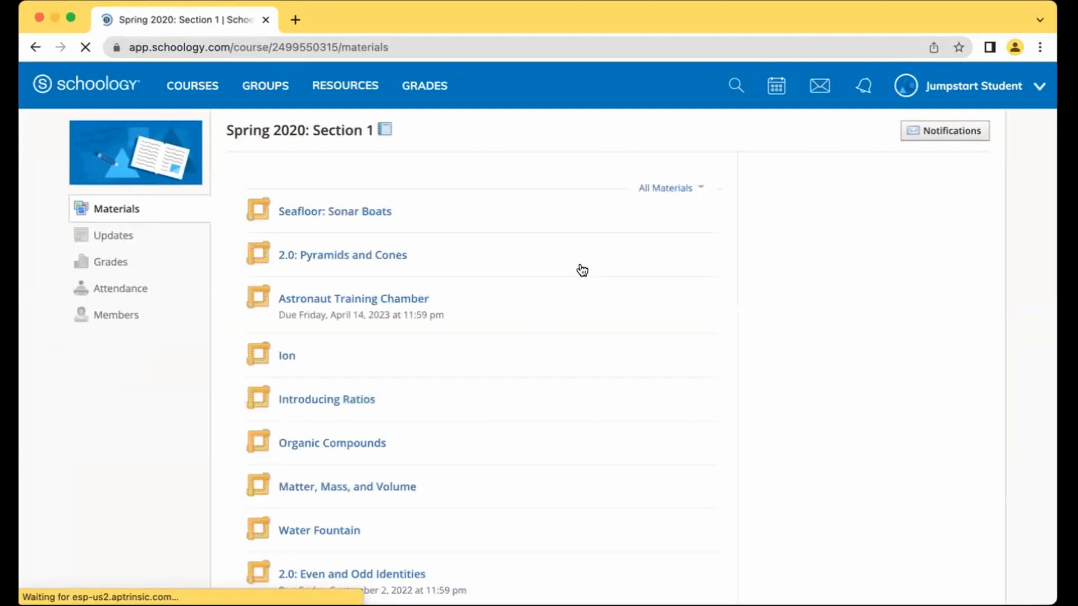
pyautogui.click(349, 305)
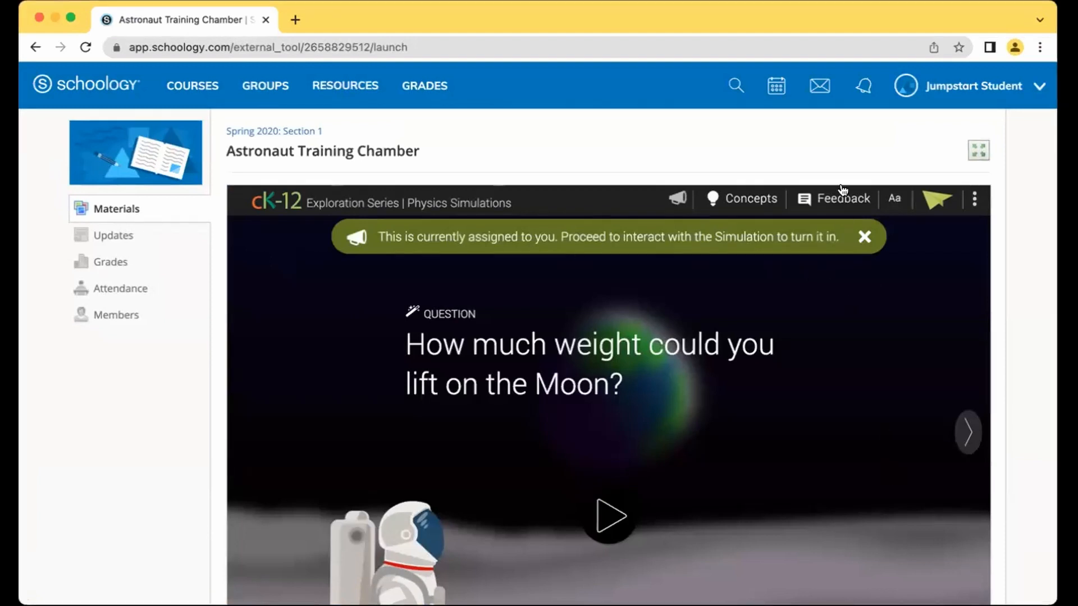
# Step: Expand the simulation to full width and run the lift with a 400 kg mass
pyautogui.click(864, 239)
pyautogui.click(977, 150)
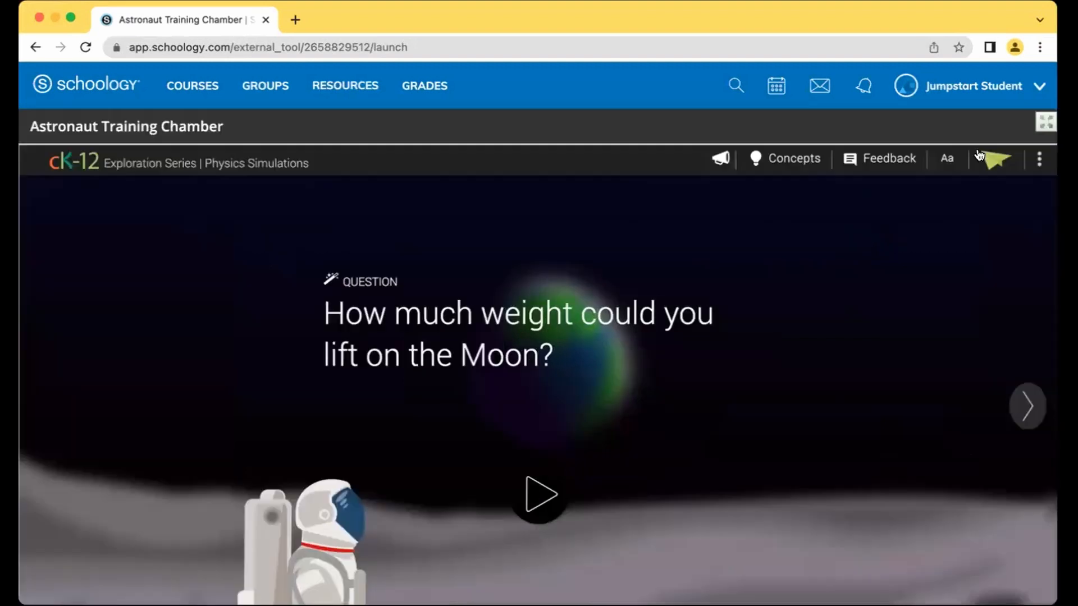
pyautogui.click(614, 309)
pyautogui.scroll(-3, 916, 409)
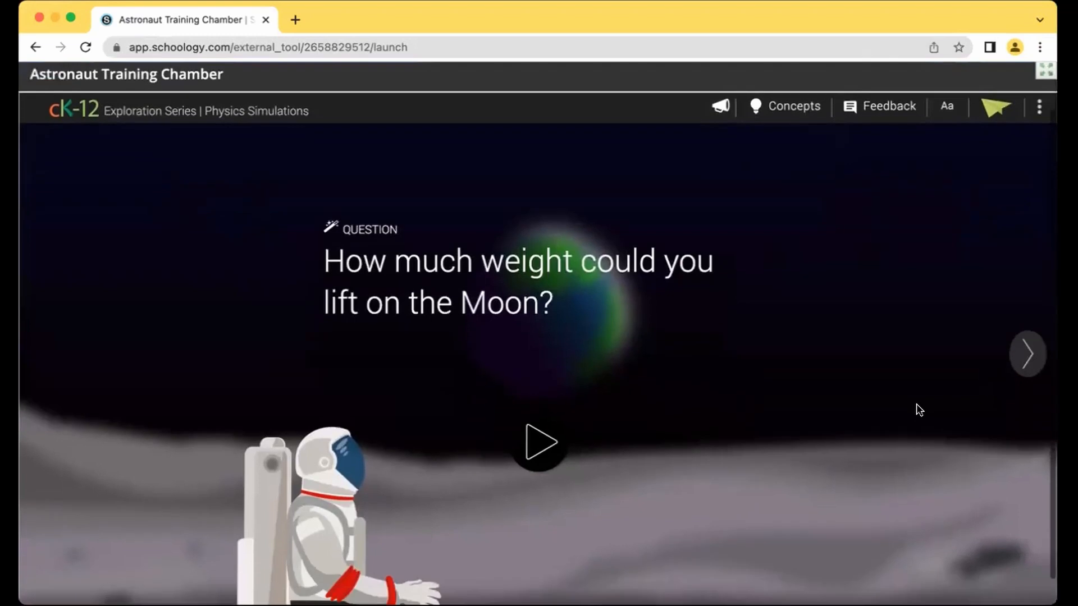
pyautogui.click(1029, 341)
pyautogui.moveTo(543, 372); pyautogui.dragTo(781, 371)
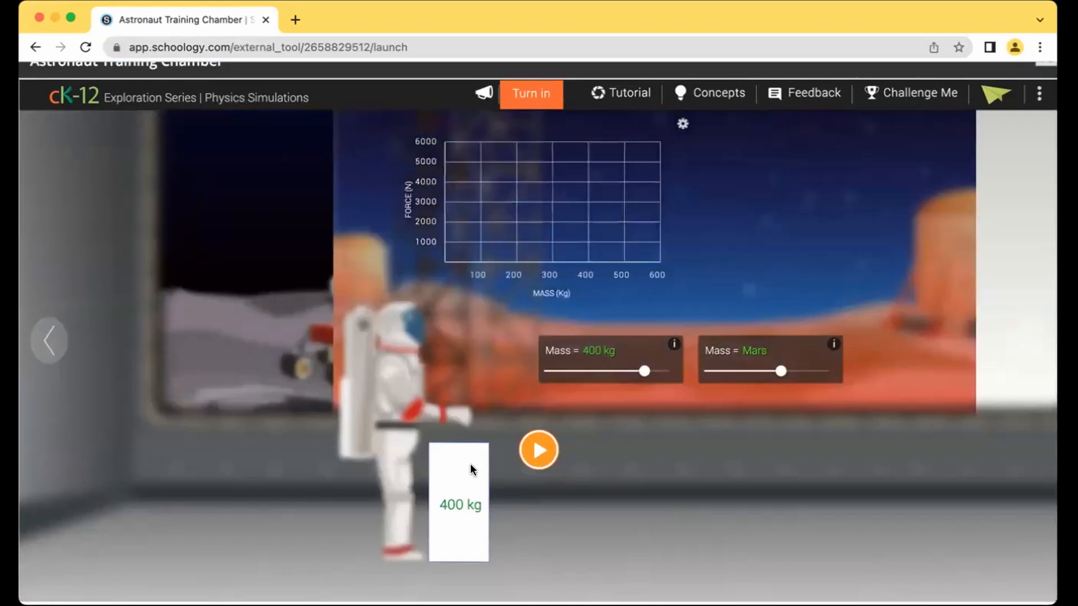
pyautogui.click(527, 451)
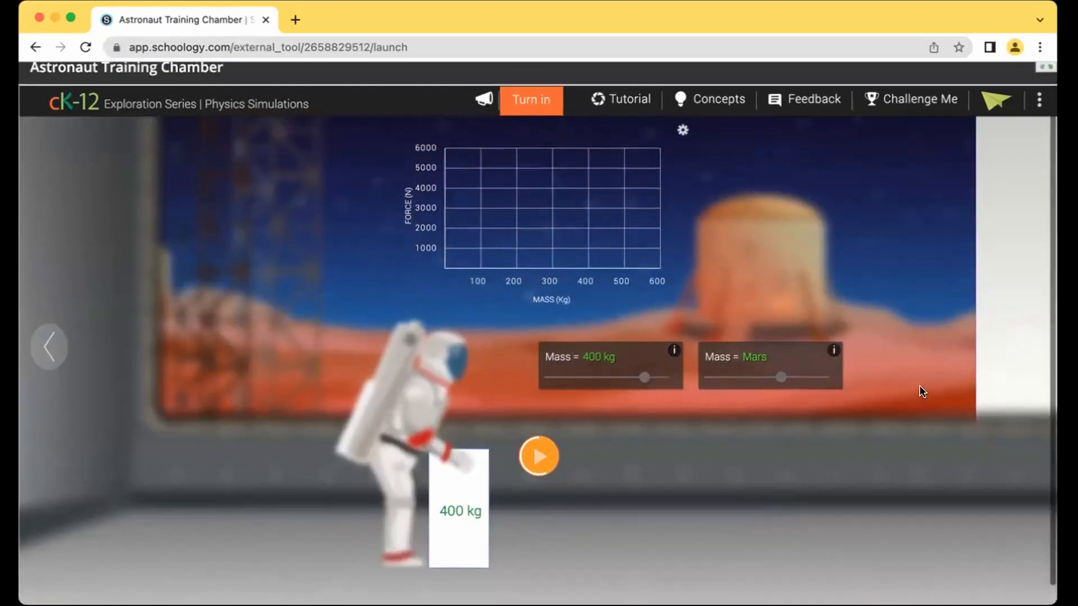
pyautogui.scroll(2, 920, 390)
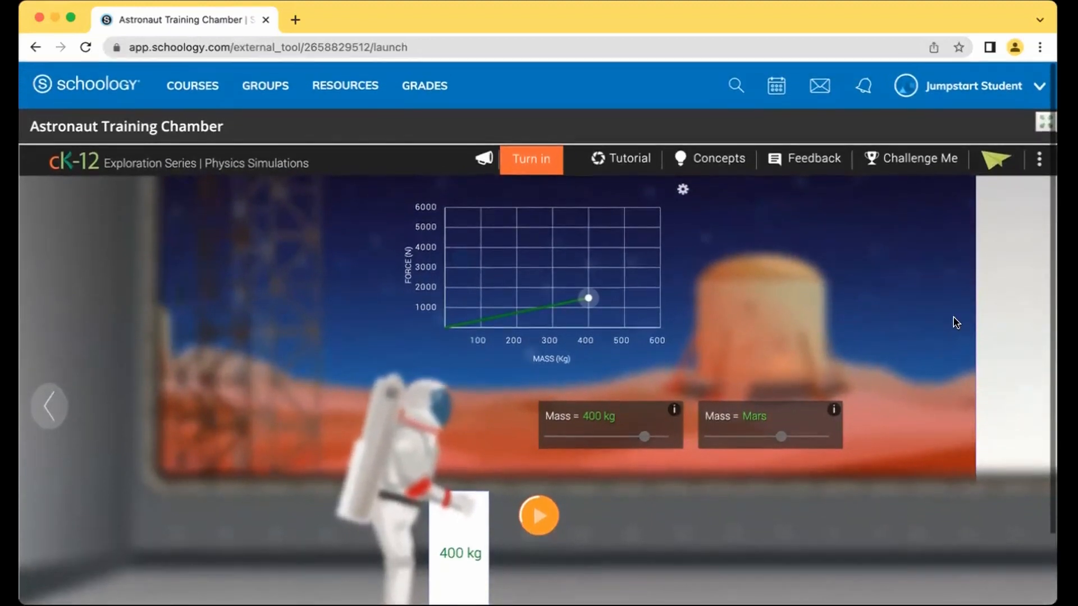
# Step: Exit full view, browse the related questions, and turn in Astronaut Training Chamber
pyautogui.click(1046, 124)
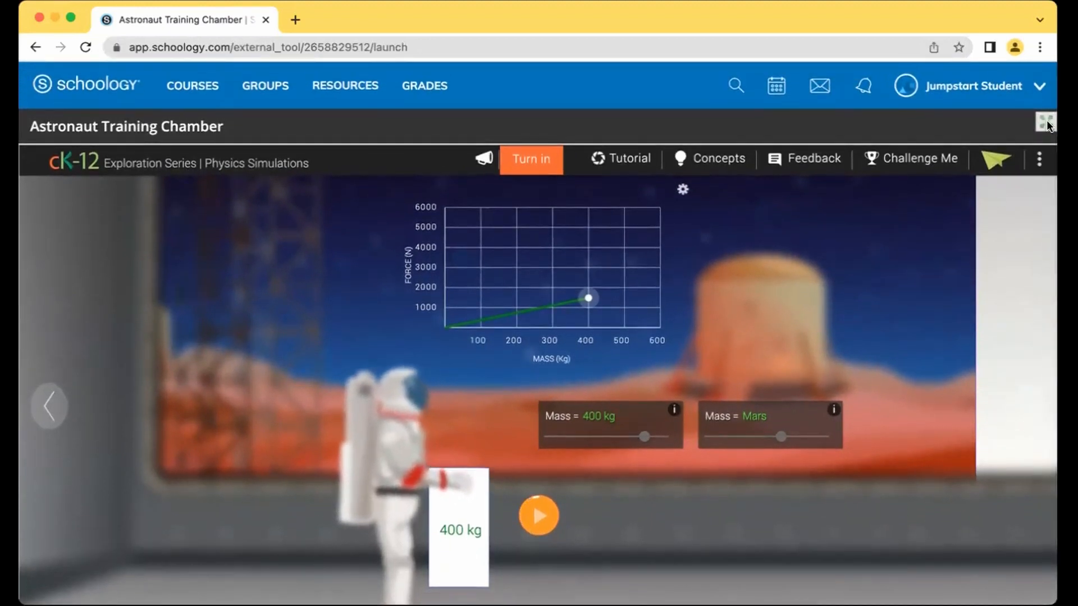
pyautogui.scroll(-1, 1015, 360)
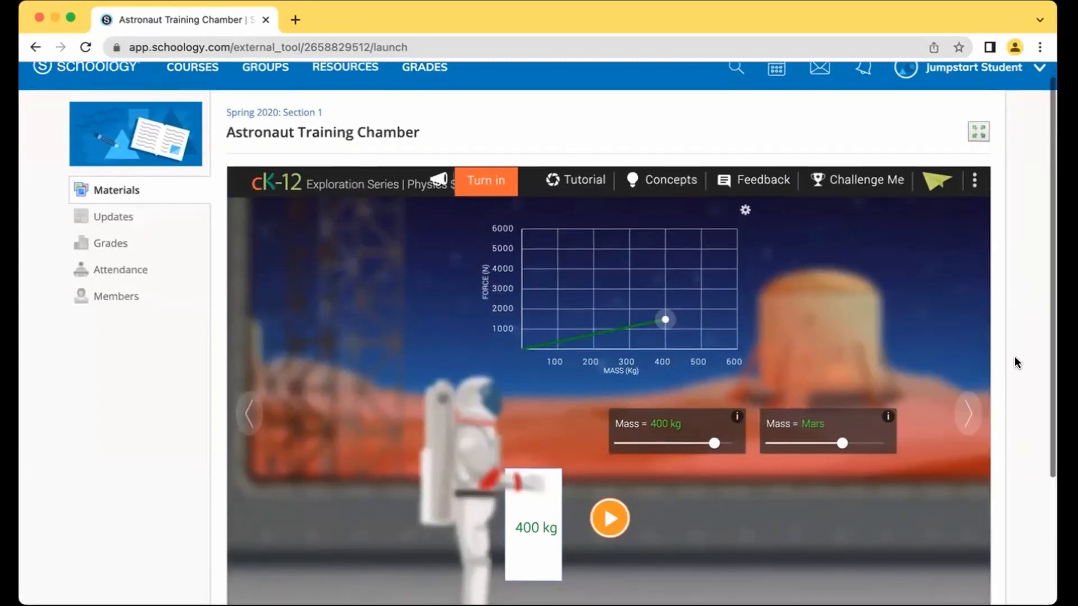
pyautogui.click(968, 393)
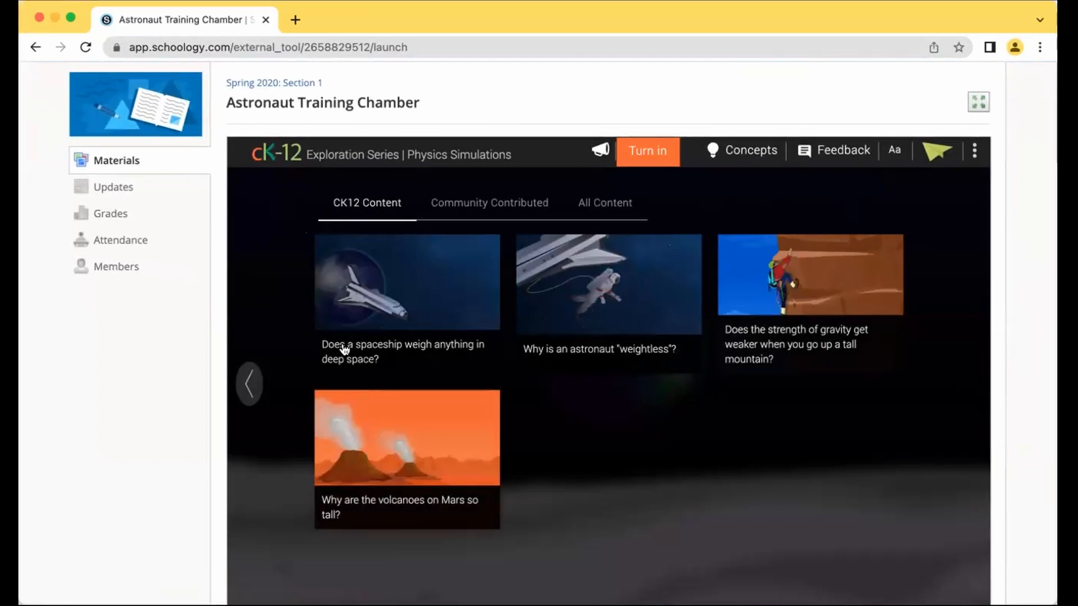
pyautogui.click(249, 385)
pyautogui.click(250, 385)
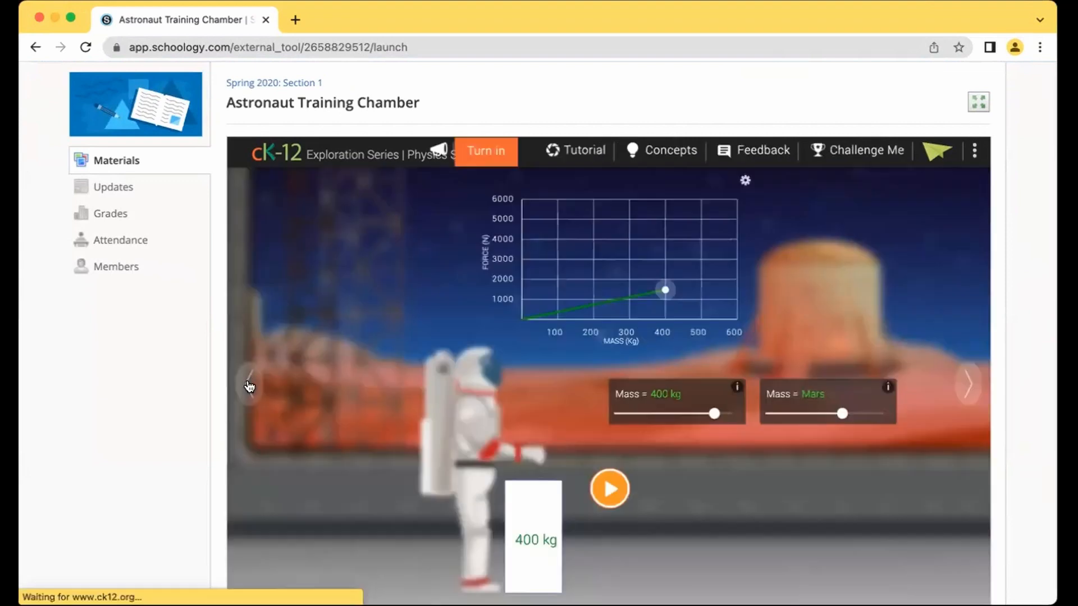
pyautogui.click(473, 157)
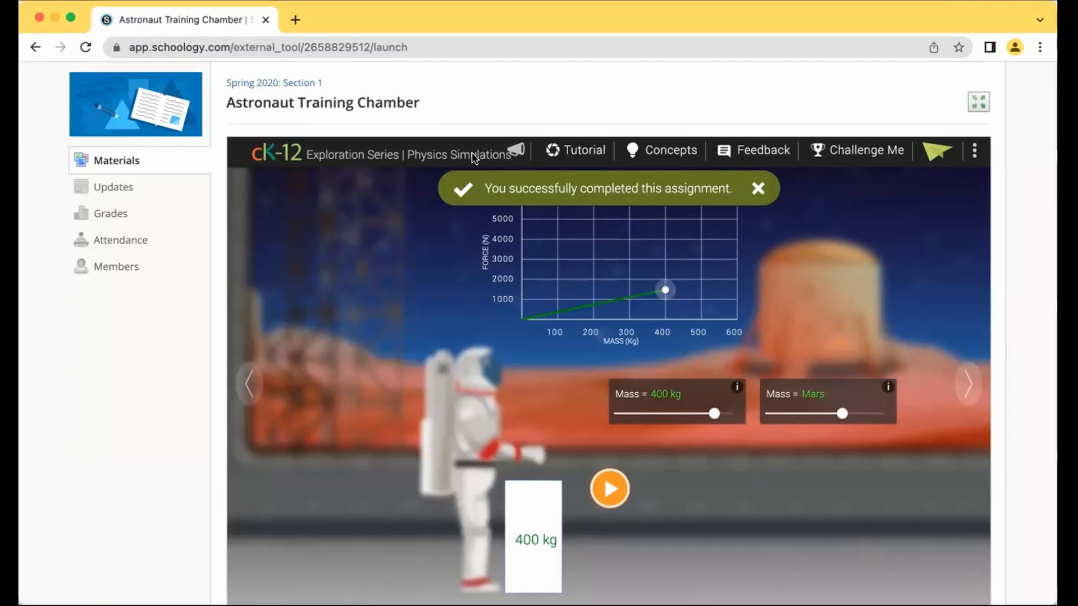
# Step: Return to Spring 2020: Section 1 materials and open 2.0: Pyramids and Cones
pyautogui.scroll(2, 894, 161)
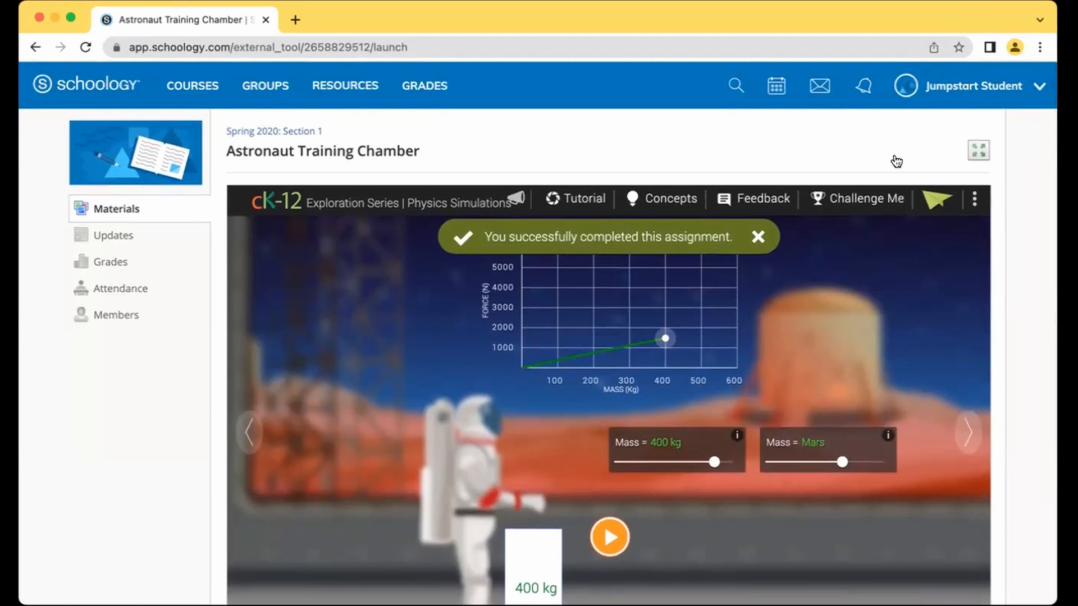
pyautogui.click(271, 133)
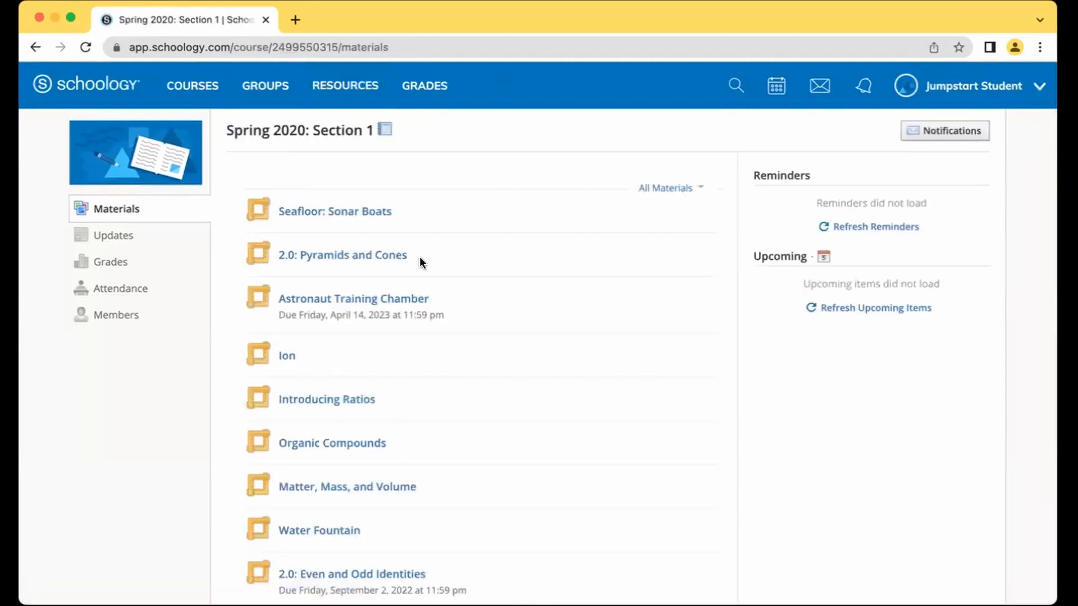
pyautogui.click(357, 258)
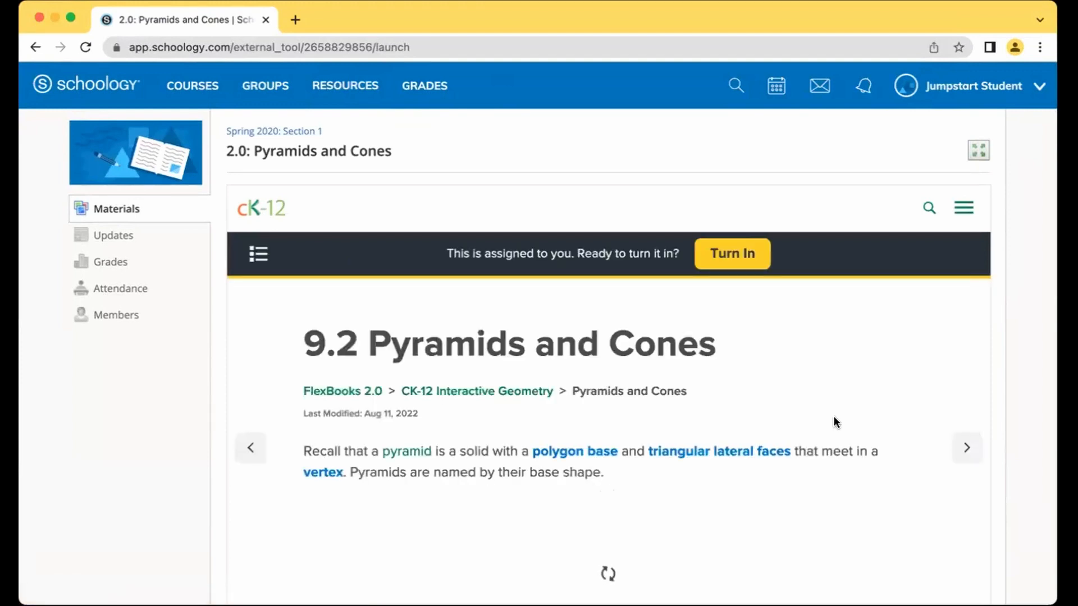
# Step: Attempt to turn in Pyramids and Cones, dismiss the not-completed warning, and read to the footer
pyautogui.click(718, 261)
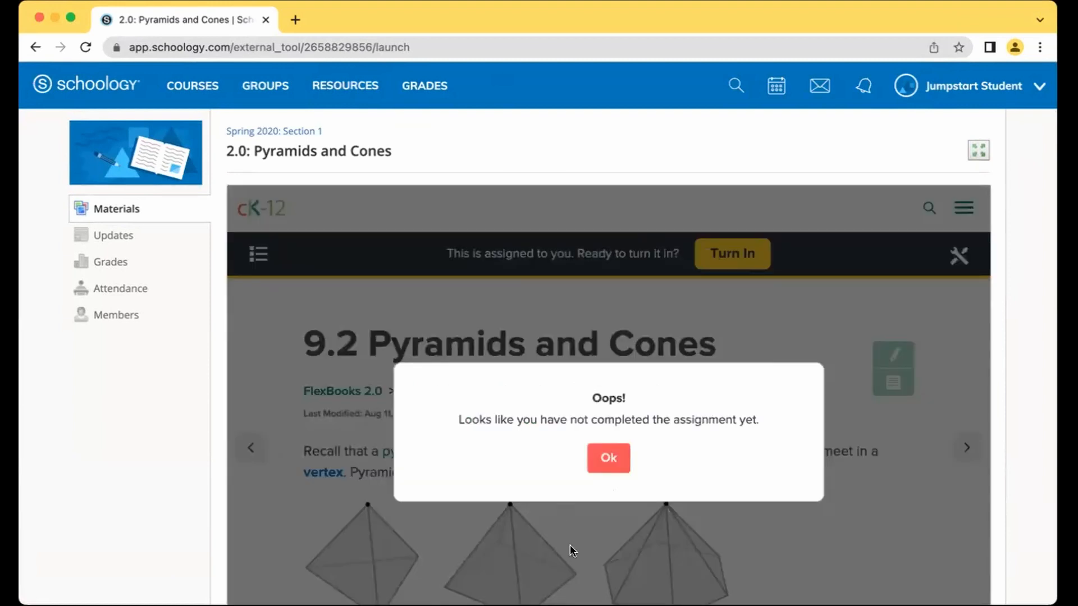
pyautogui.click(610, 464)
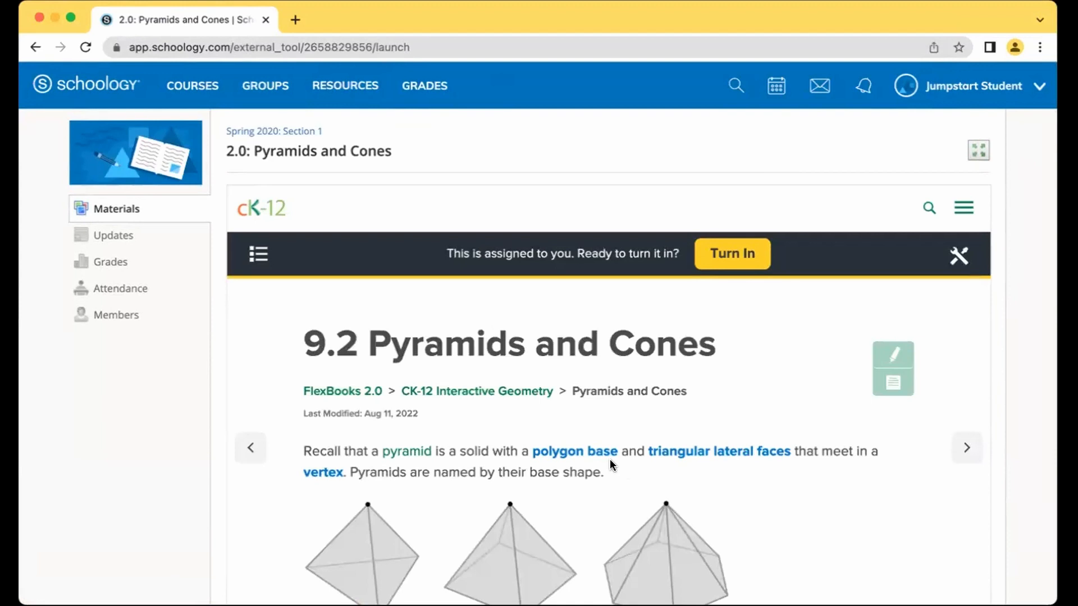
pyautogui.scroll(-2, 612, 464)
pyautogui.scroll(-4, 610, 459)
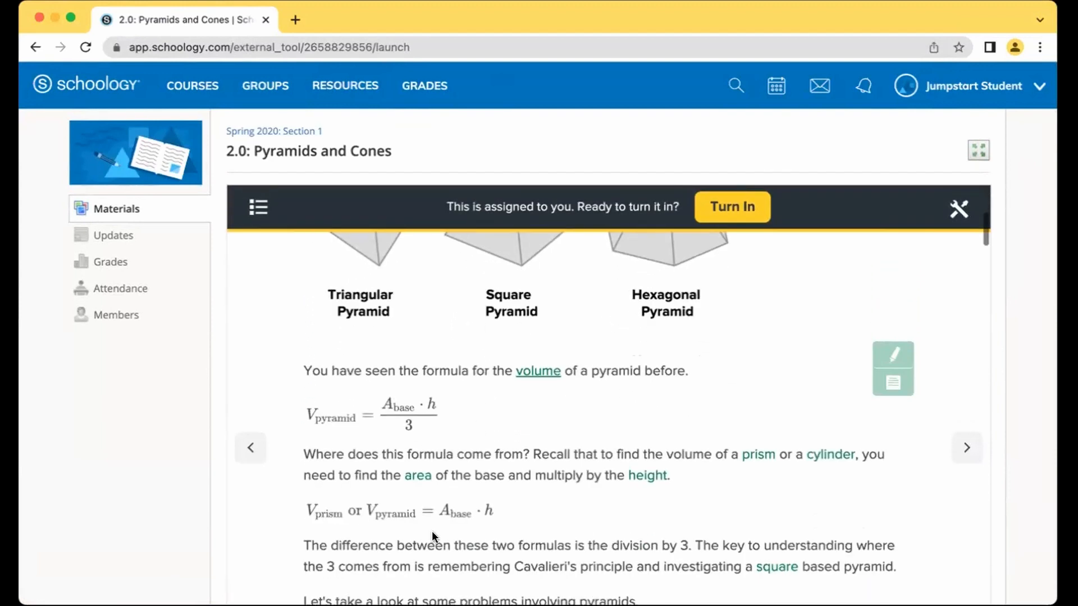
pyautogui.scroll(-6, 635, 433)
pyautogui.scroll(7, 635, 432)
pyautogui.scroll(-5, 635, 432)
pyautogui.scroll(-10, 635, 433)
pyautogui.scroll(-12, 636, 438)
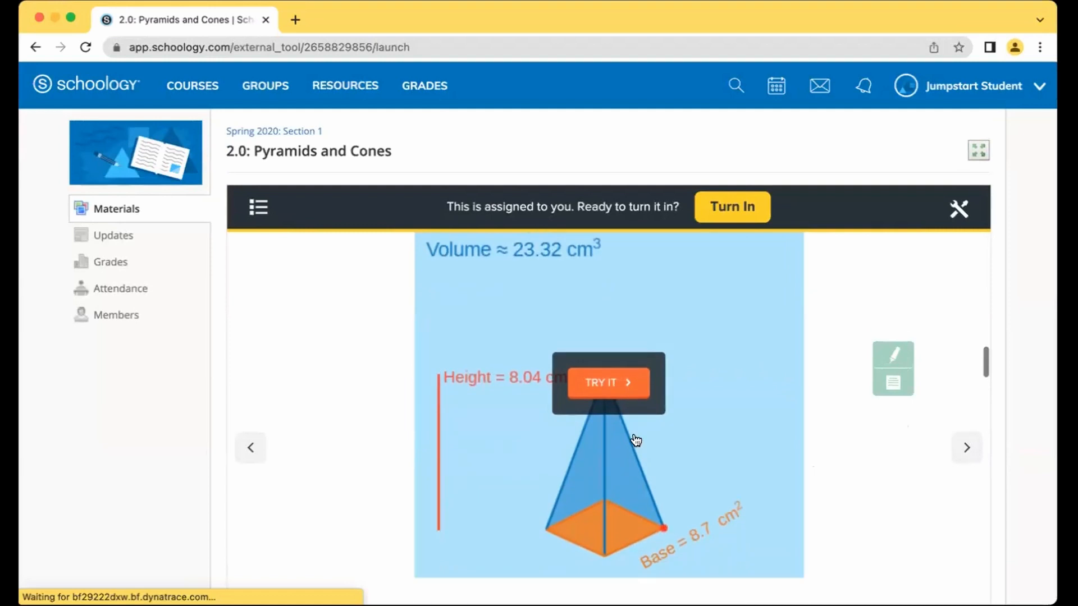
pyautogui.scroll(-8, 635, 439)
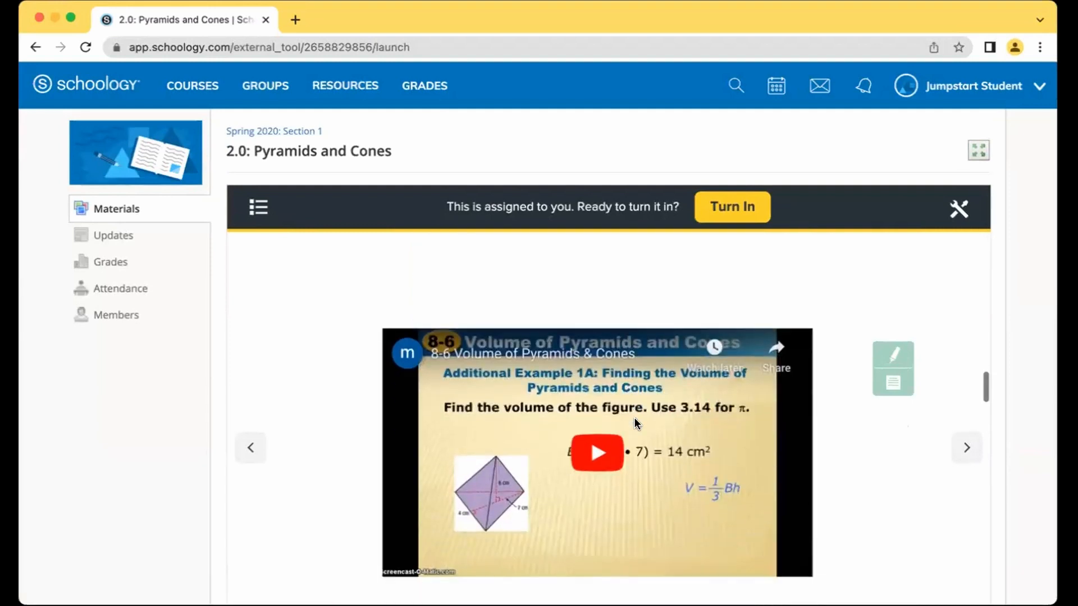
pyautogui.scroll(-10, 634, 419)
pyautogui.scroll(-10, 635, 420)
pyautogui.scroll(-15, 634, 422)
pyautogui.scroll(8, 636, 425)
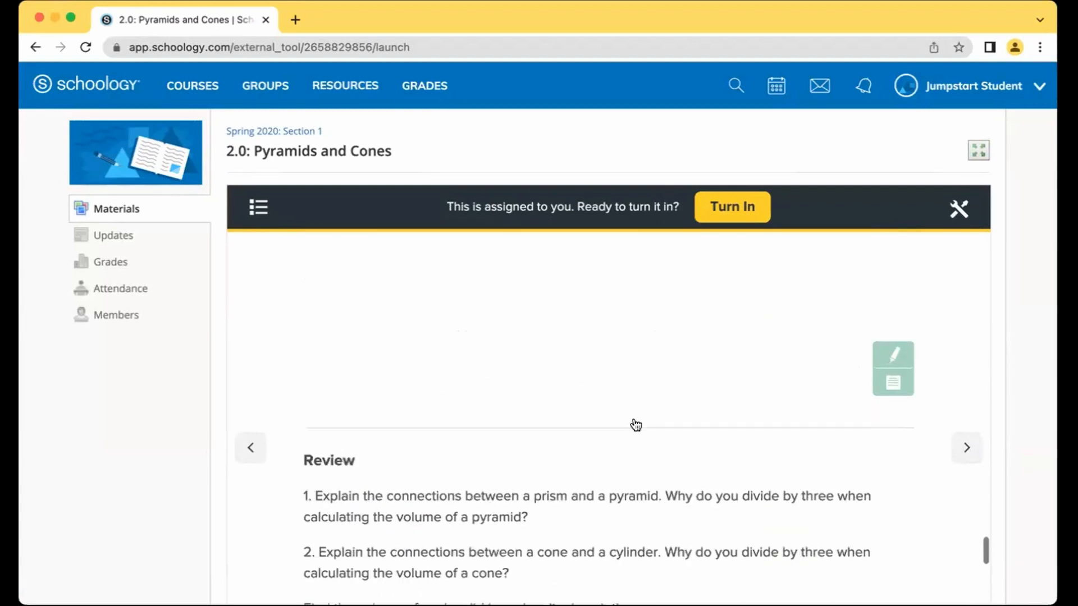
pyautogui.scroll(-15, 635, 422)
pyautogui.scroll(-20, 634, 422)
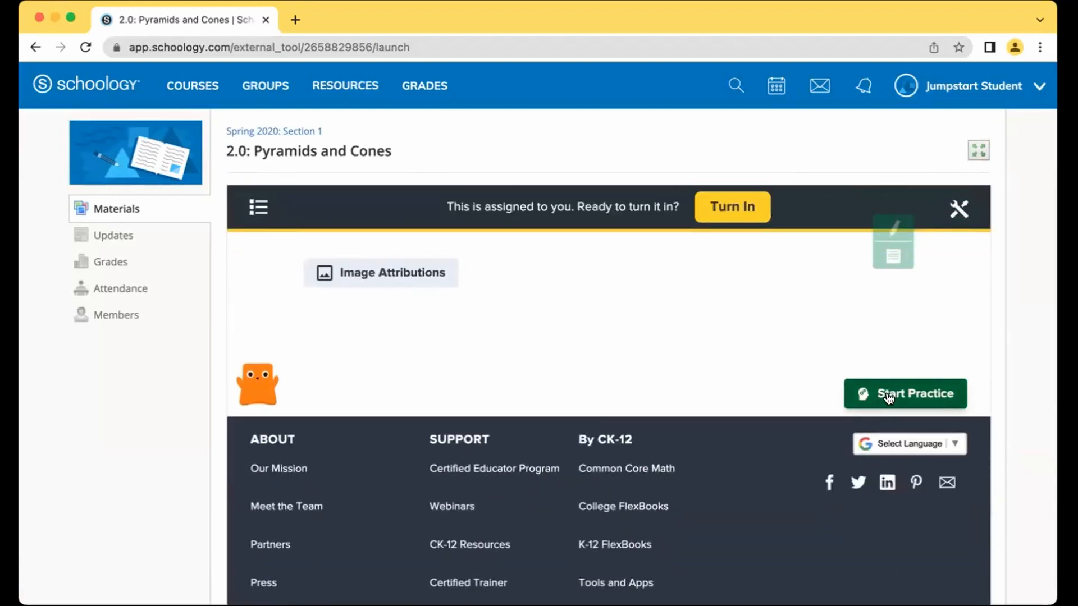
# Step: Start the adaptive practice and answer the first cone question with 982897.70 m³
pyautogui.click(887, 395)
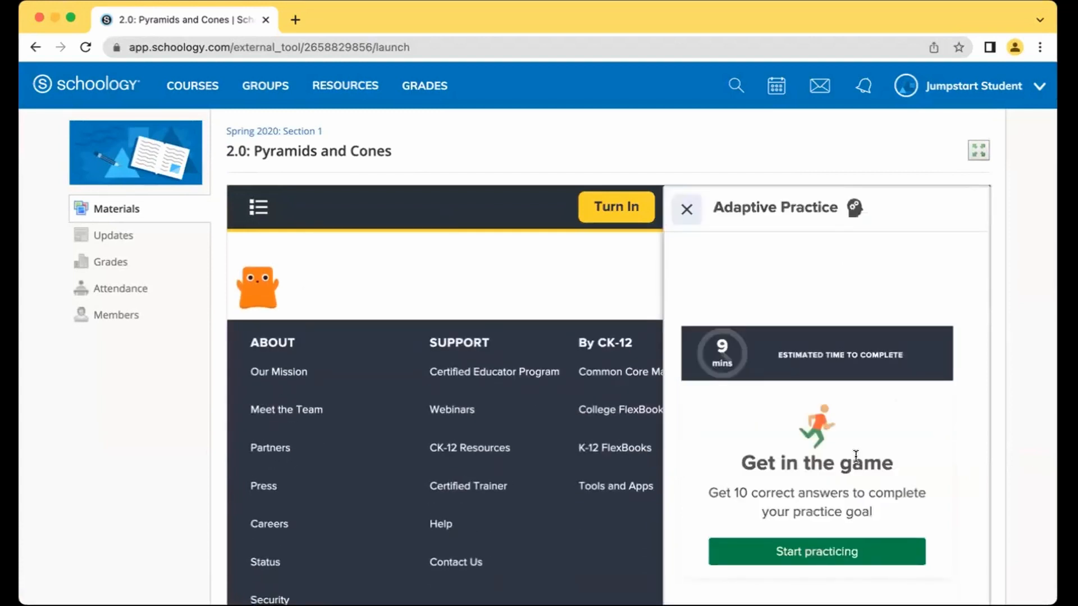
pyautogui.click(821, 553)
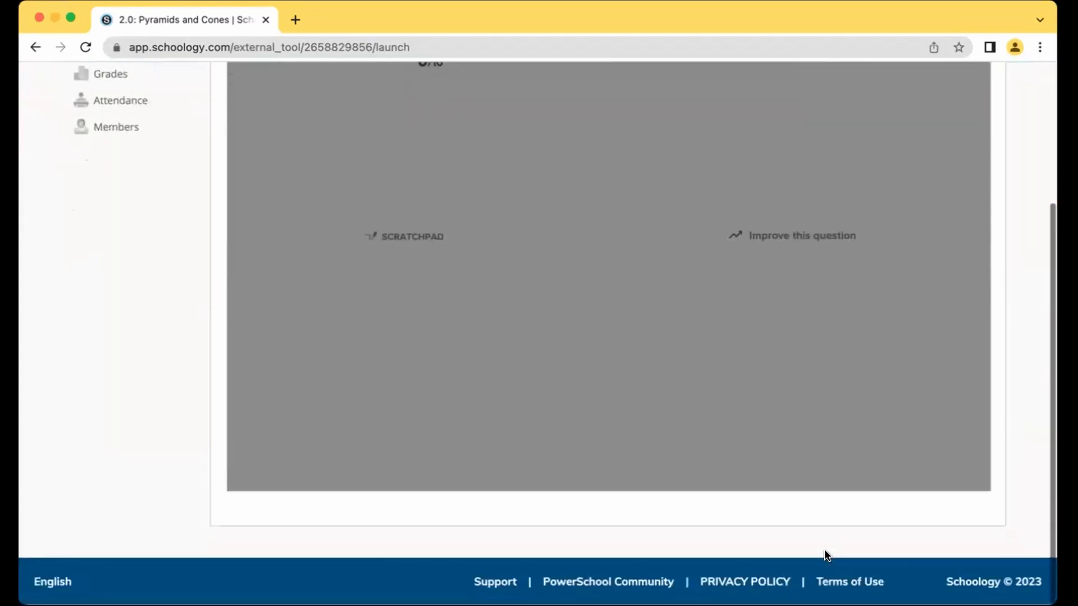
pyautogui.click(598, 307)
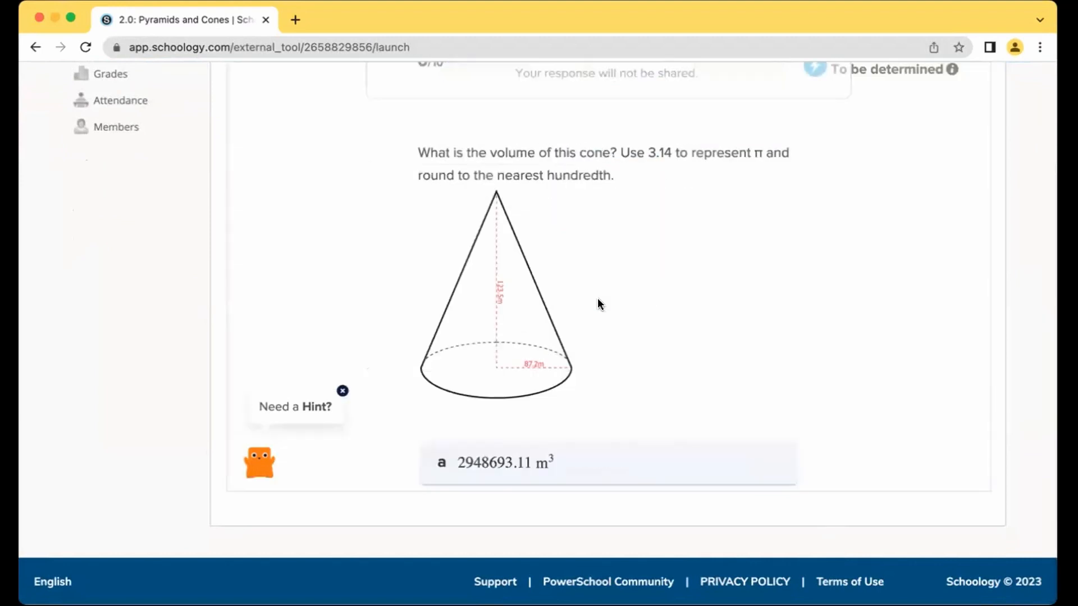
pyautogui.scroll(5, 794, 366)
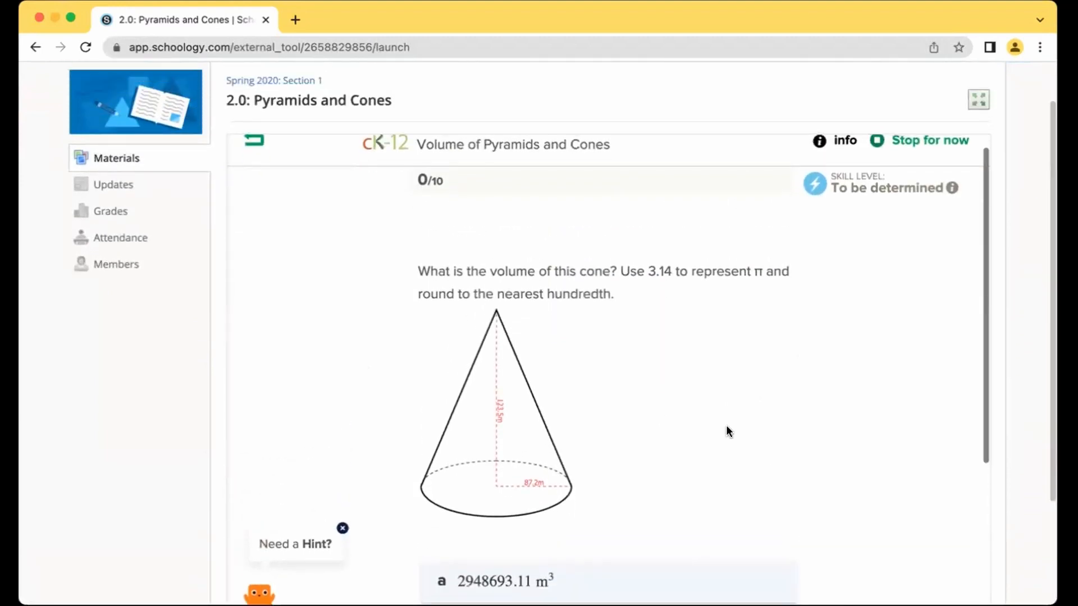
pyautogui.scroll(-5, 725, 431)
pyautogui.click(648, 526)
pyautogui.scroll(-4, 814, 462)
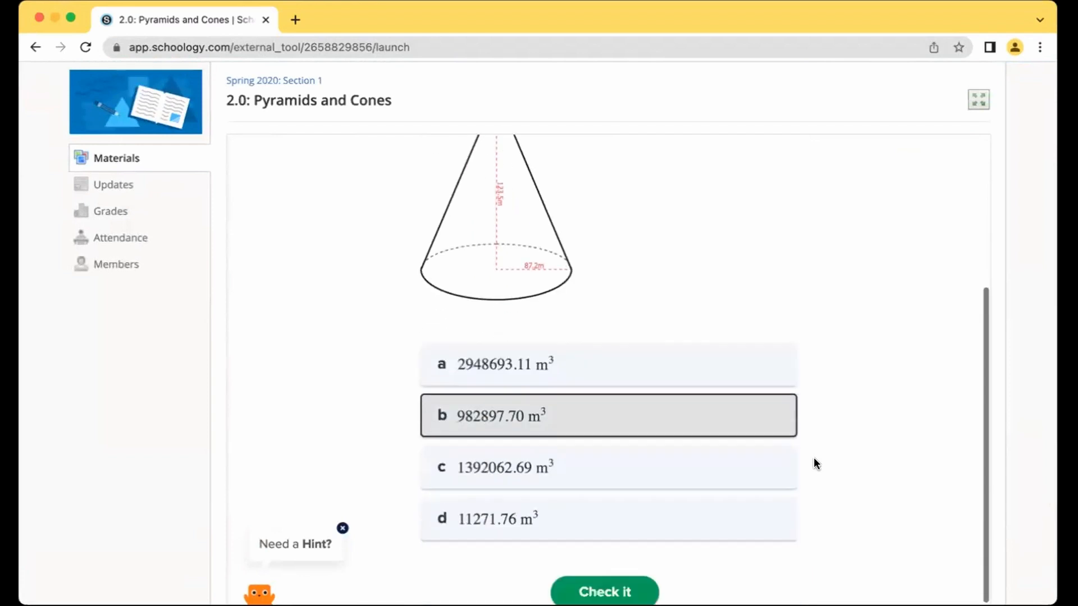
pyautogui.click(616, 557)
# Step: Answer the next cone question with 301.44 in³, then stop practising at 10% of goal
pyautogui.scroll(-3, 842, 456)
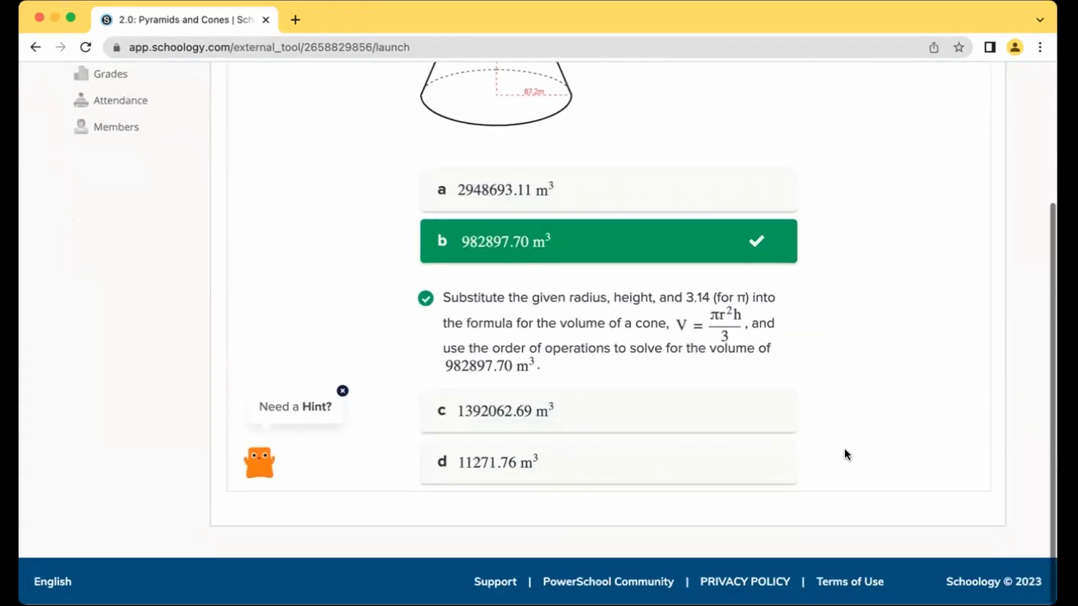
pyautogui.scroll(10, 847, 455)
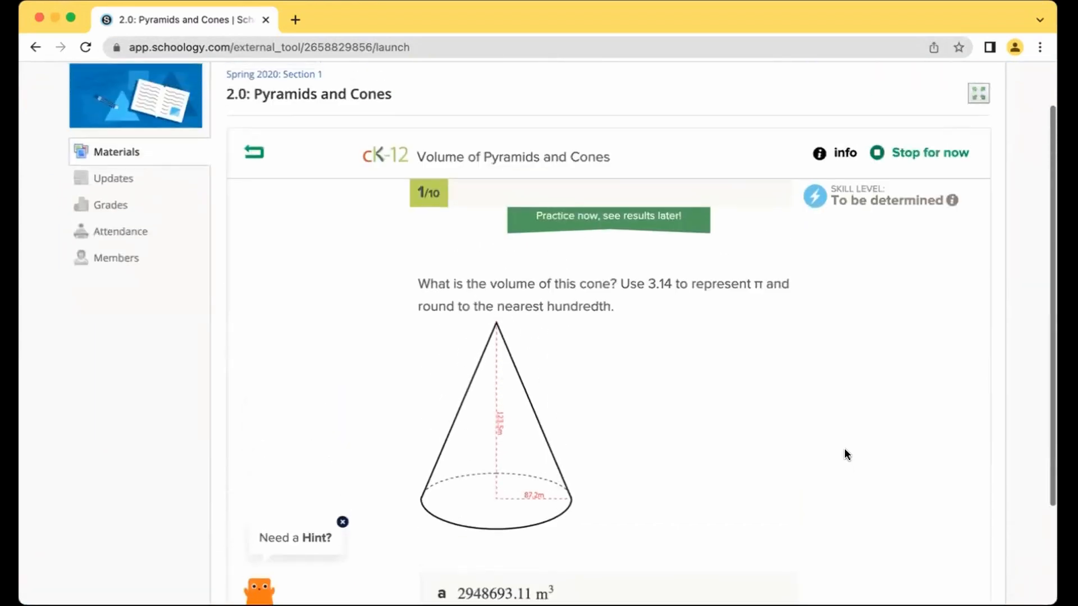
pyautogui.scroll(-7, 844, 454)
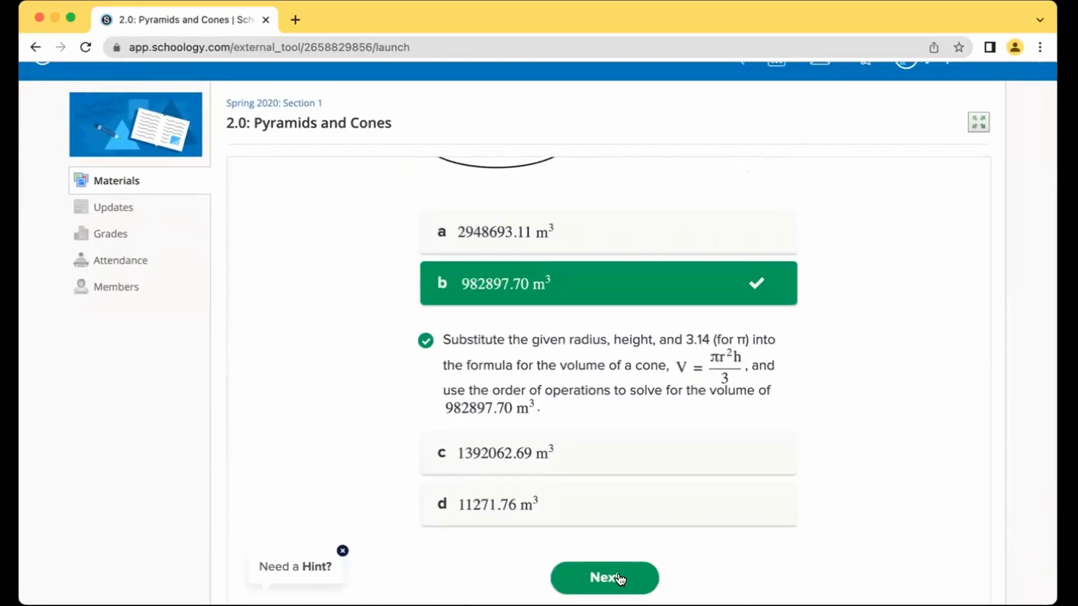
pyautogui.click(618, 578)
pyautogui.scroll(-3, 620, 575)
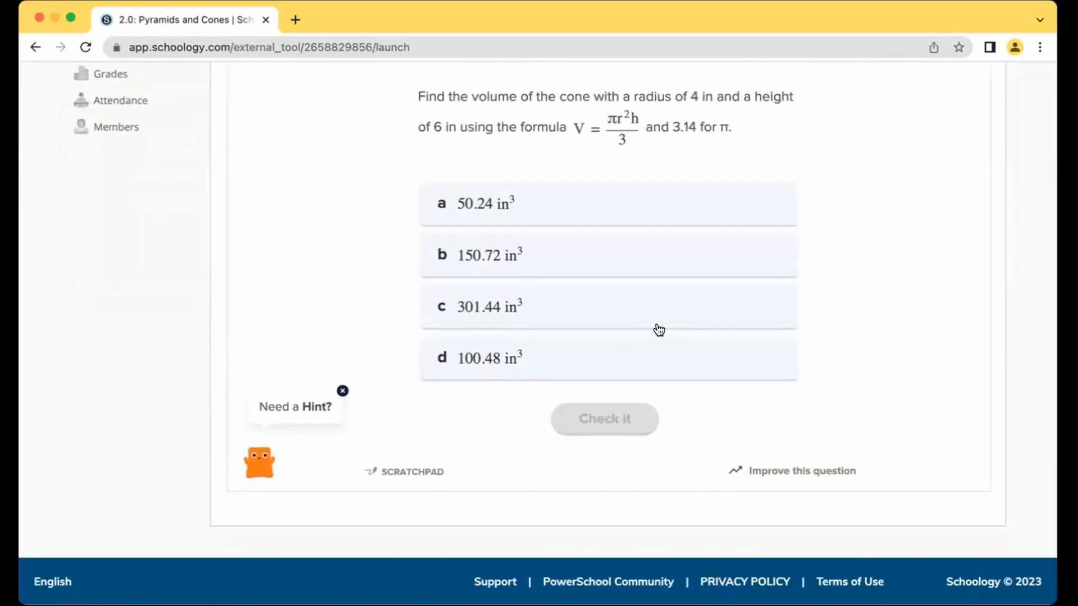
pyautogui.click(589, 313)
pyautogui.click(595, 418)
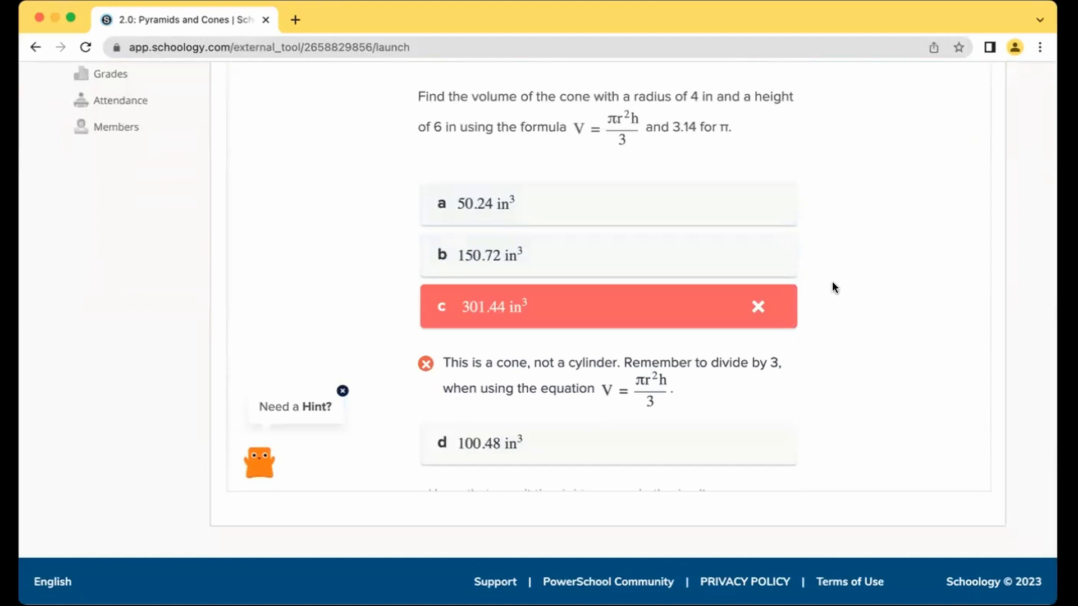
pyautogui.scroll(3, 832, 287)
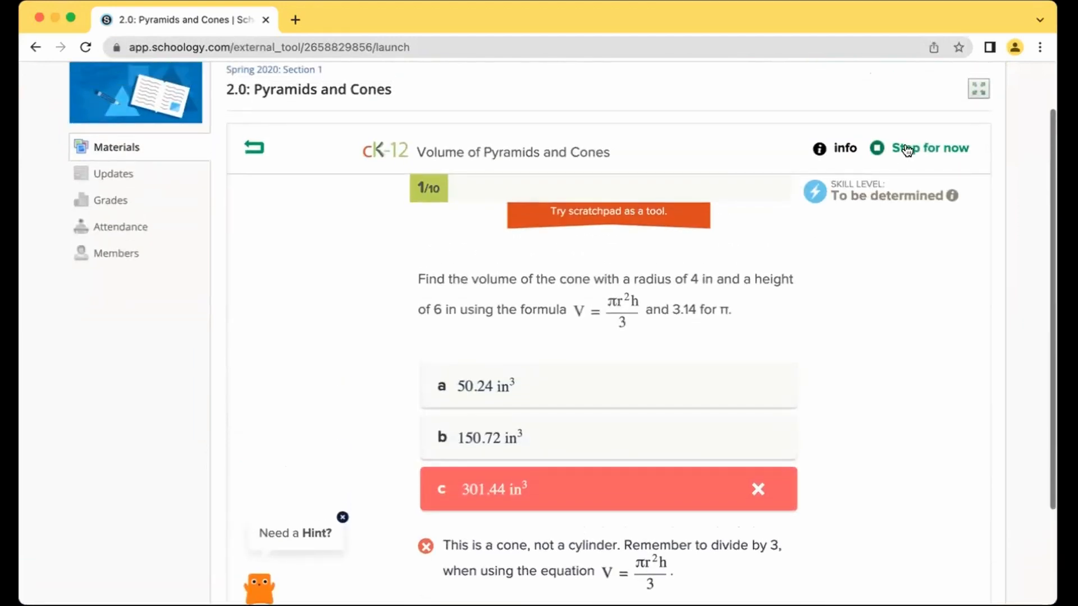
pyautogui.click(906, 149)
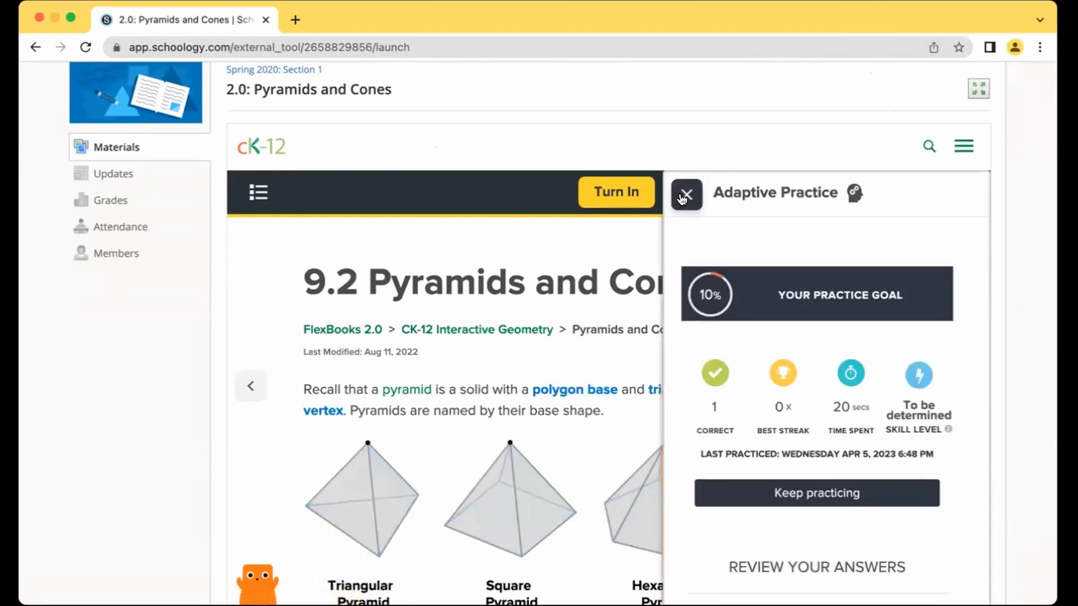
# Step: Close the practice summary and turn in Pyramids and Cones at the 10% score
pyautogui.click(685, 196)
pyautogui.click(728, 199)
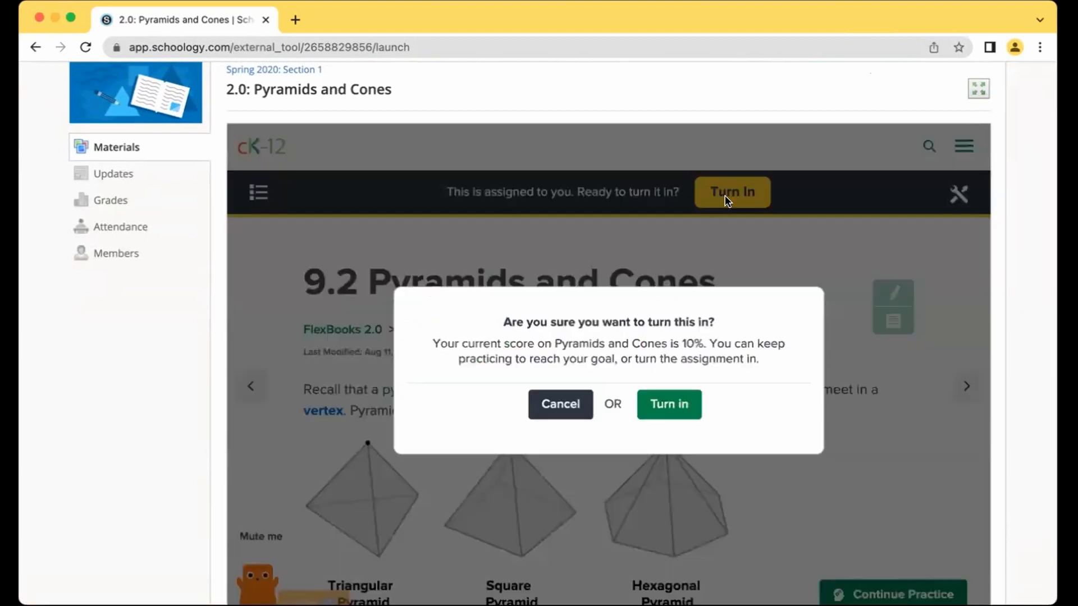
pyautogui.click(667, 403)
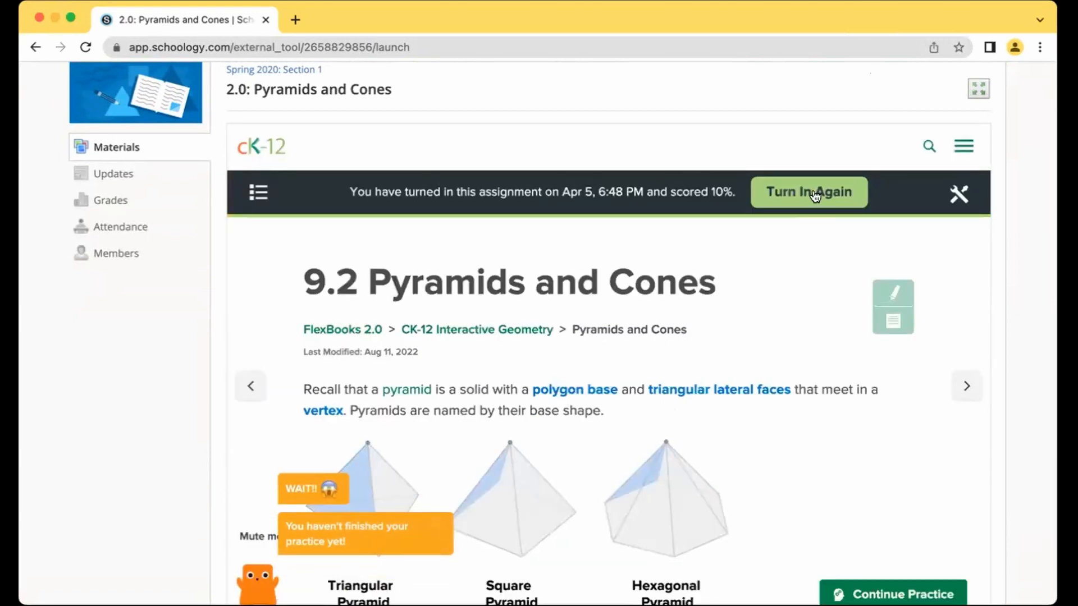
pyautogui.scroll(2, 763, 248)
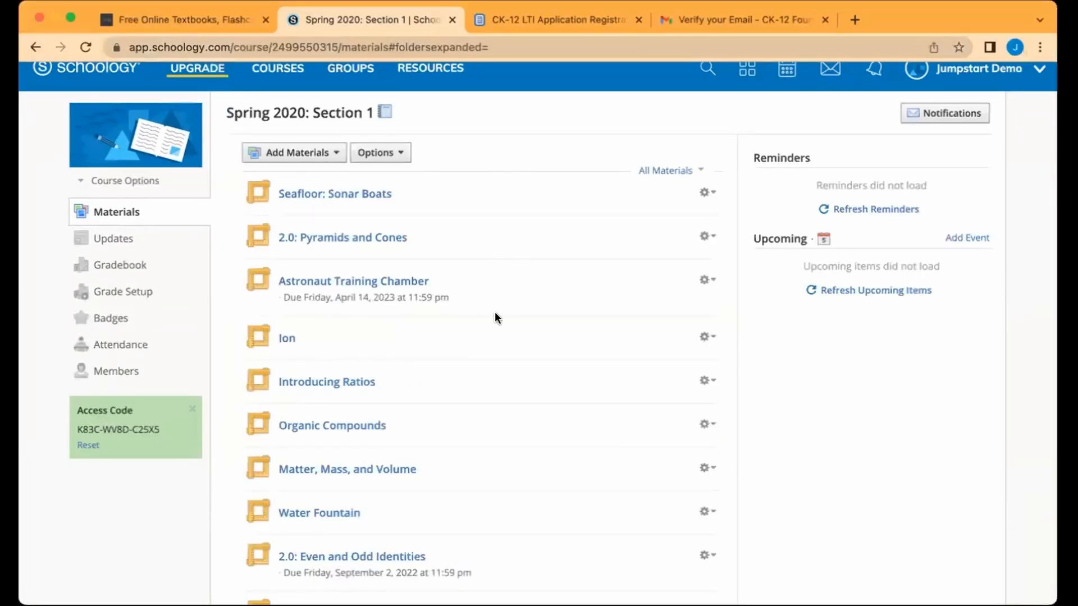
pyautogui.click(112, 270)
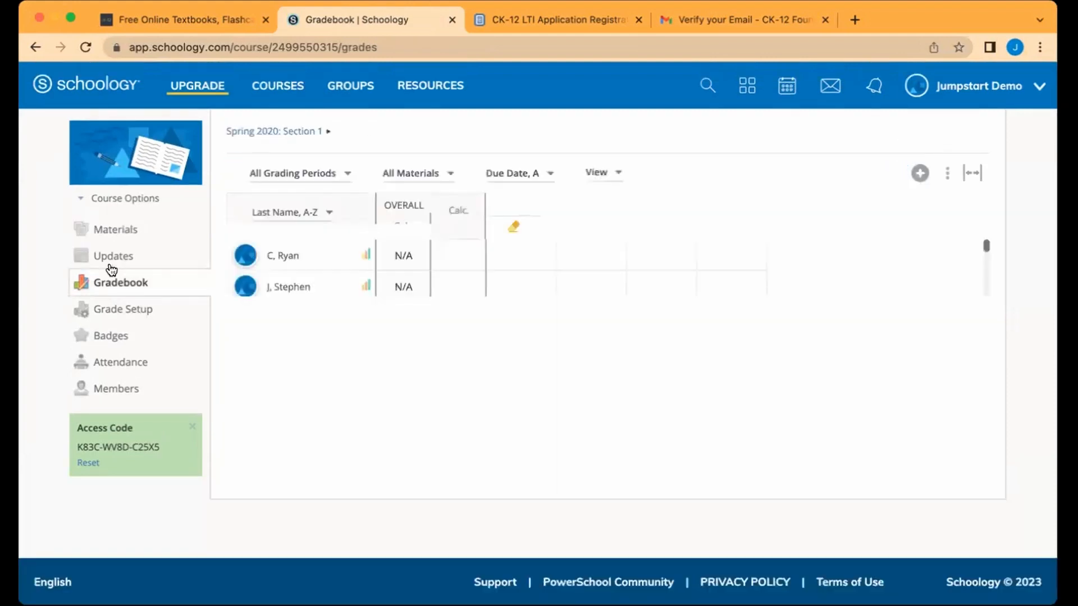
pyautogui.click(277, 172)
pyautogui.click(293, 267)
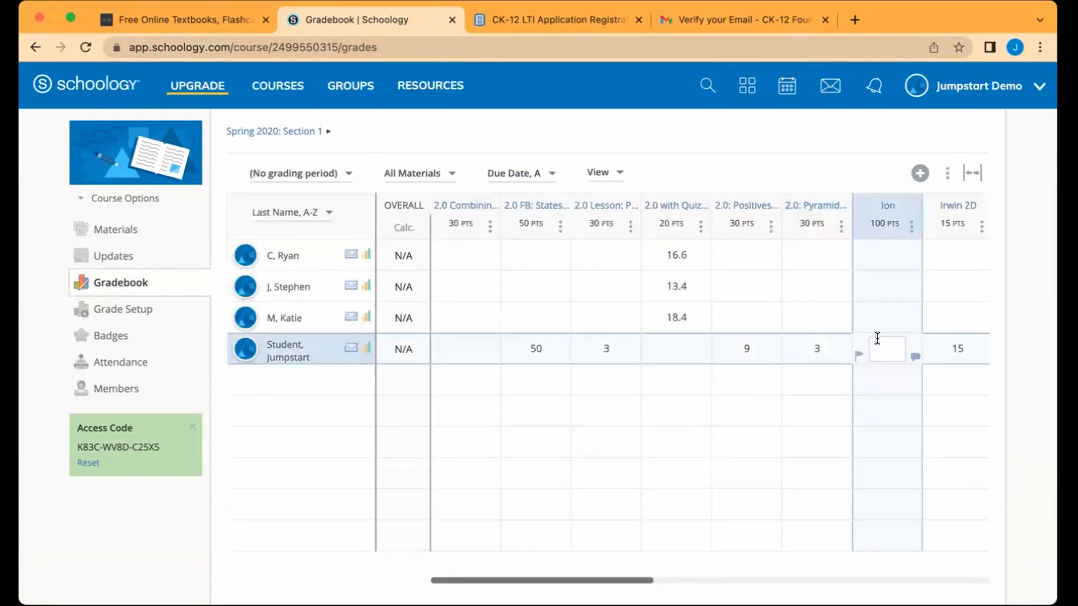
pyautogui.hscroll(5, 879, 415)
pyautogui.hscroll(10, 879, 415)
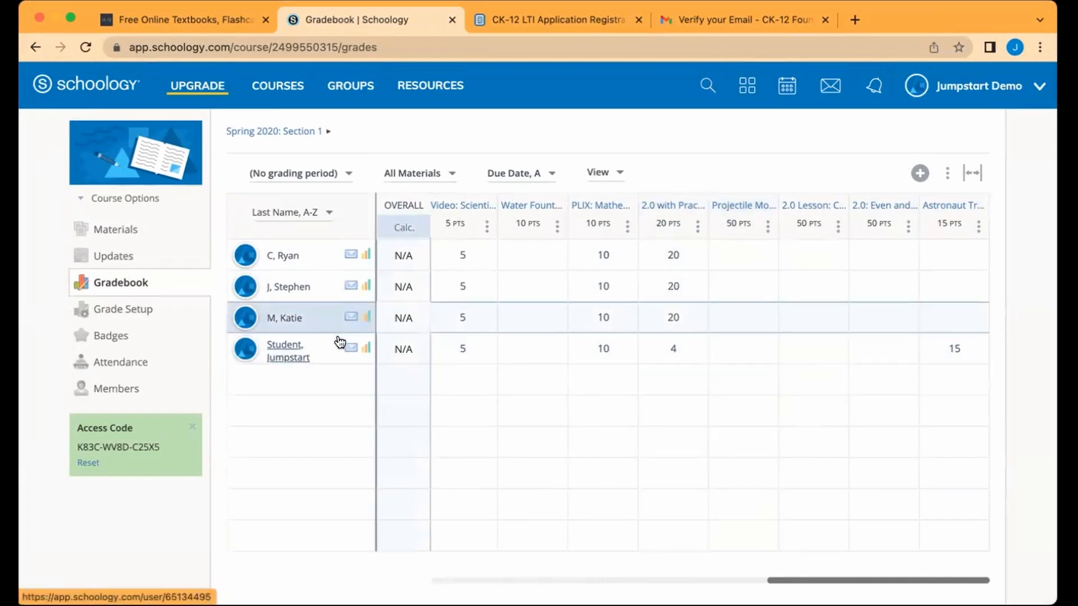
# Step: Go to the course Materials list and open Projectile Motion for an Object Launched at an Angle
pyautogui.click(117, 230)
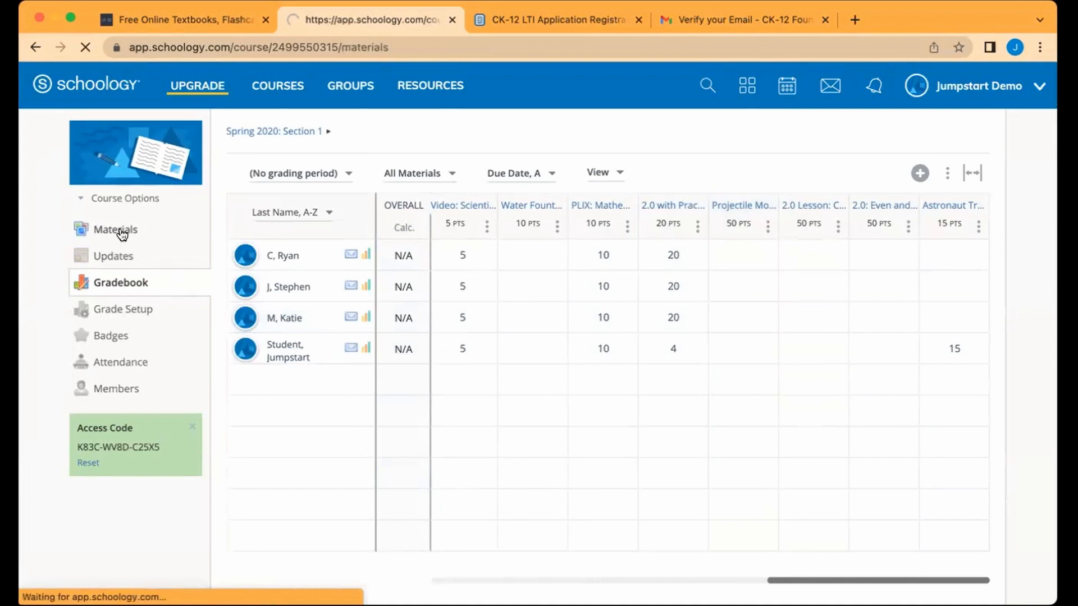
pyautogui.scroll(-5, 564, 382)
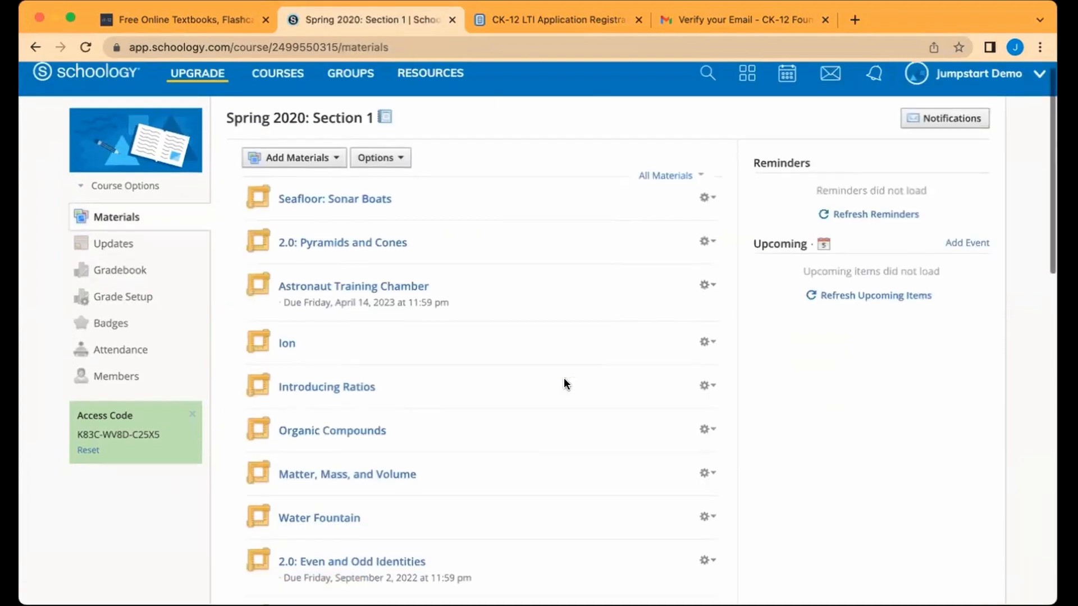
pyautogui.scroll(-6, 565, 379)
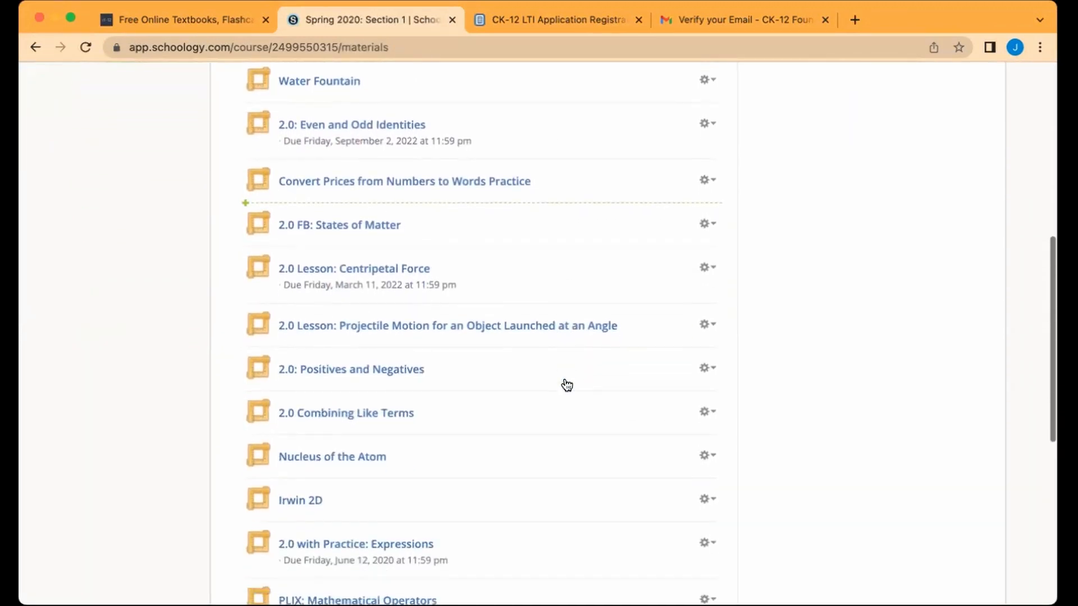
pyautogui.scroll(-4, 563, 384)
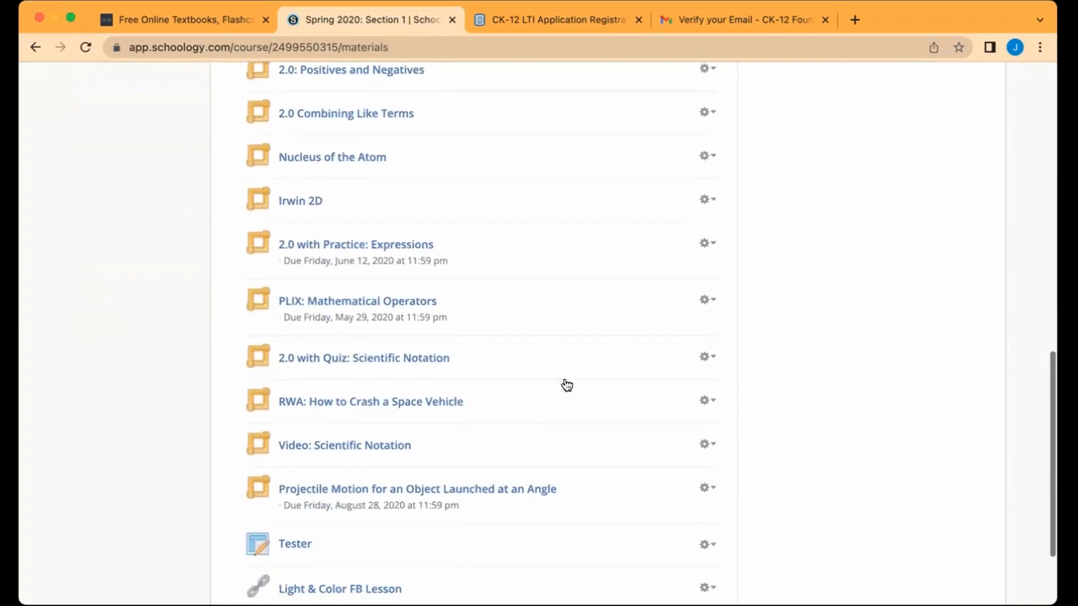
pyautogui.click(414, 434)
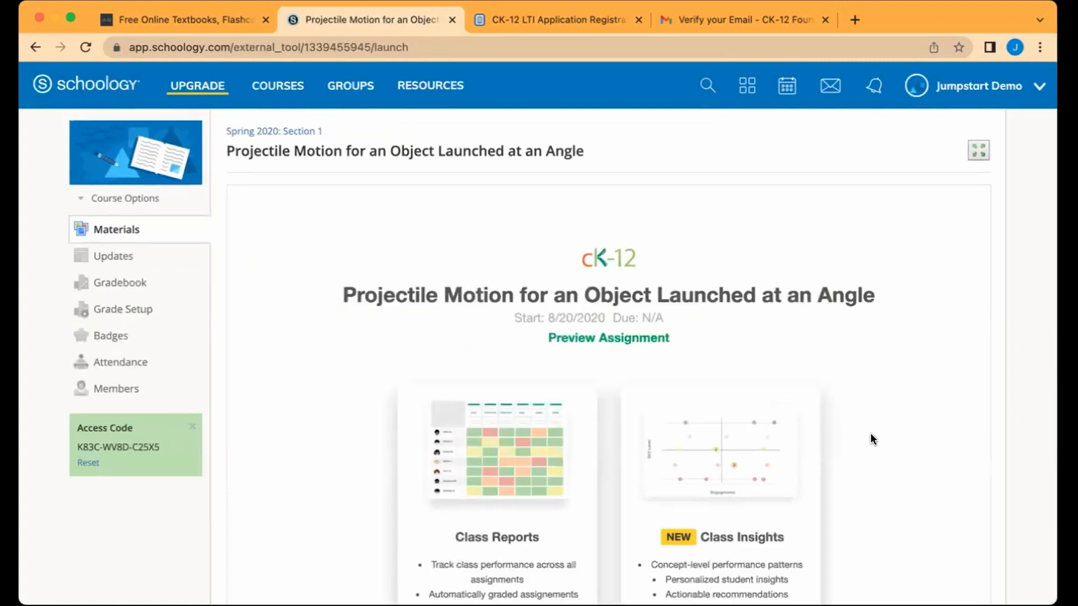
pyautogui.scroll(-3, 870, 432)
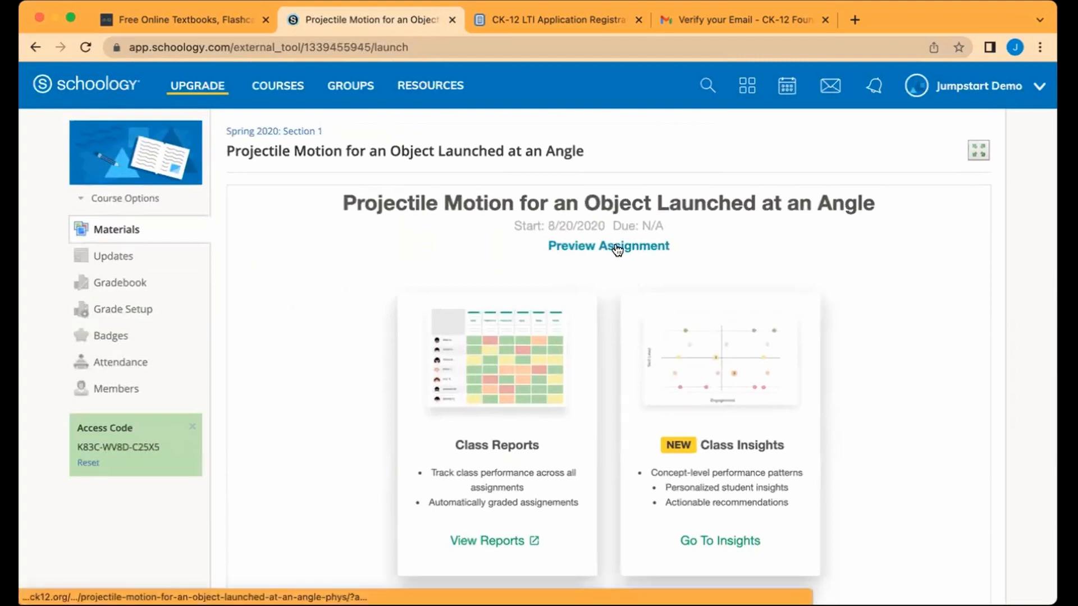
# Step: Open the Spring 2020: Section 1 Score heat map, widen it, and scroll right across all activities
pyautogui.click(507, 548)
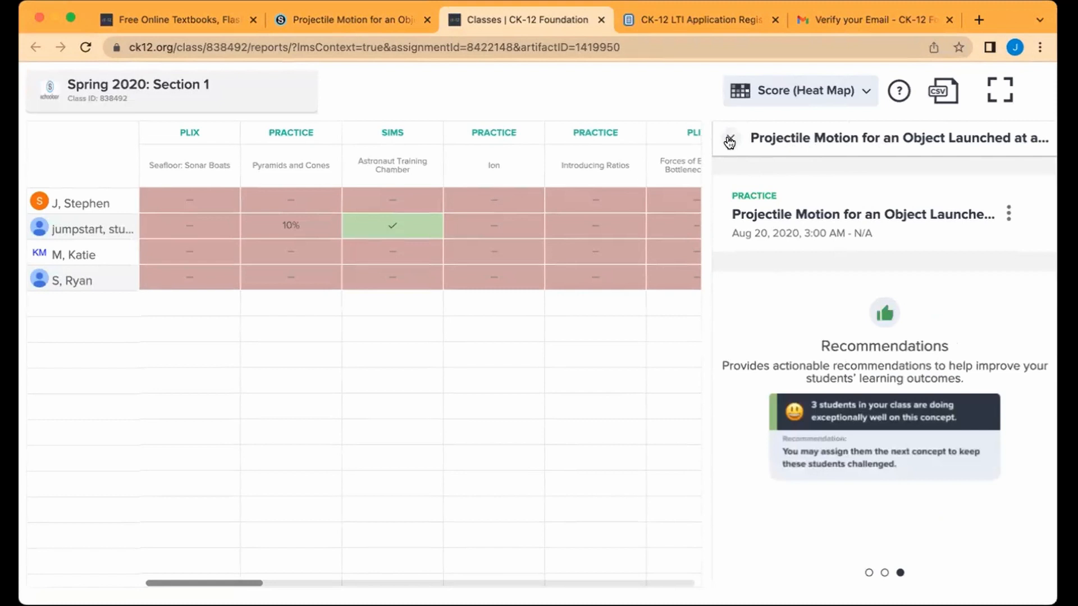
pyautogui.click(729, 140)
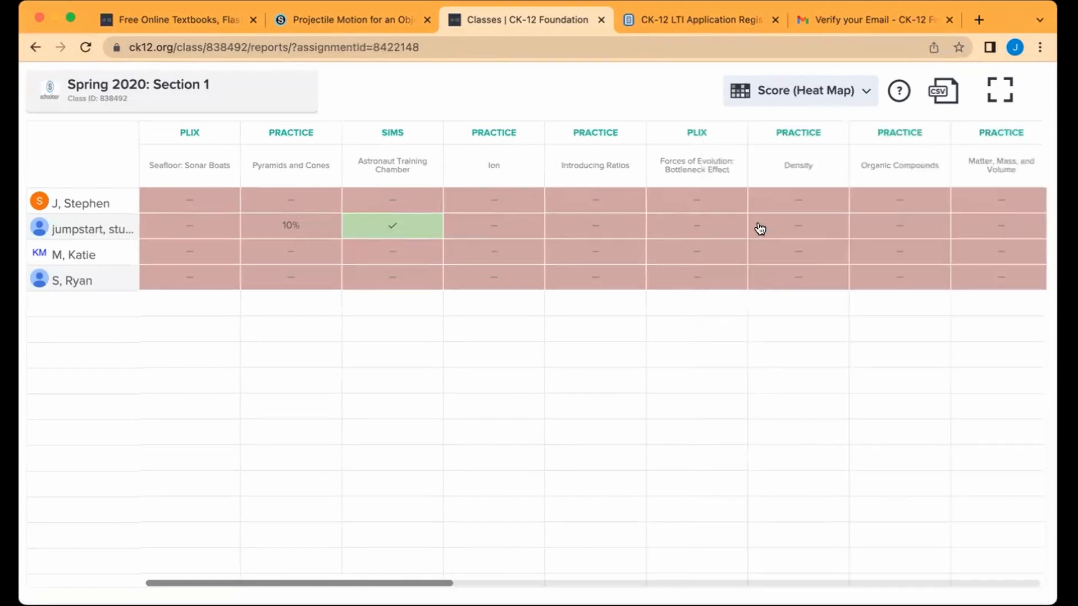
pyautogui.hscroll(10, 759, 227)
pyautogui.hscroll(10, 759, 228)
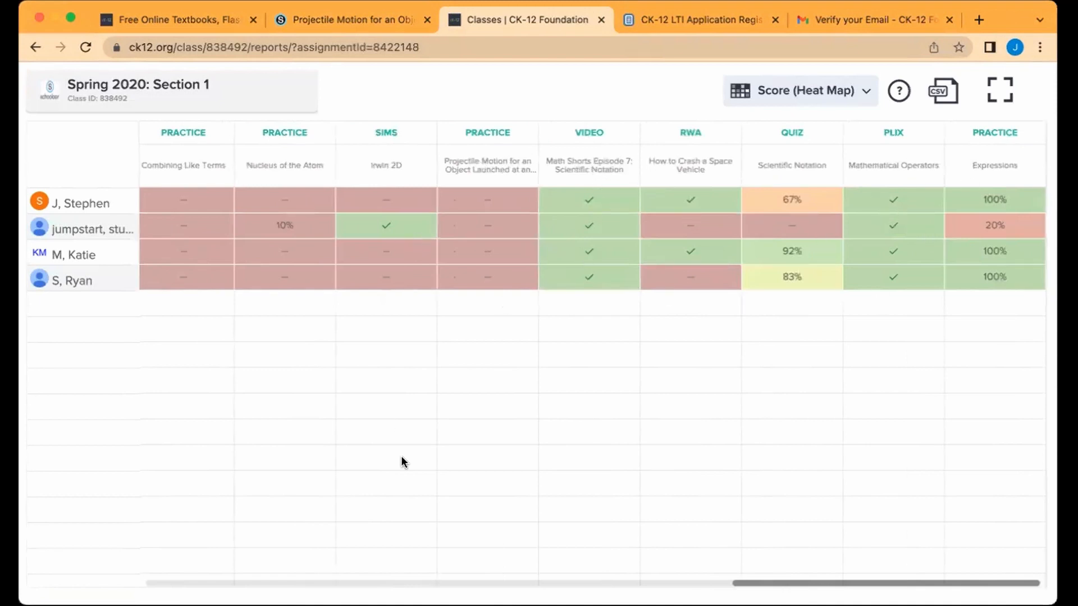
# Step: Inspect the 67% and 92% Scientific Notation quiz attempts, then open the 100% Expressions practice report
pyautogui.click(811, 200)
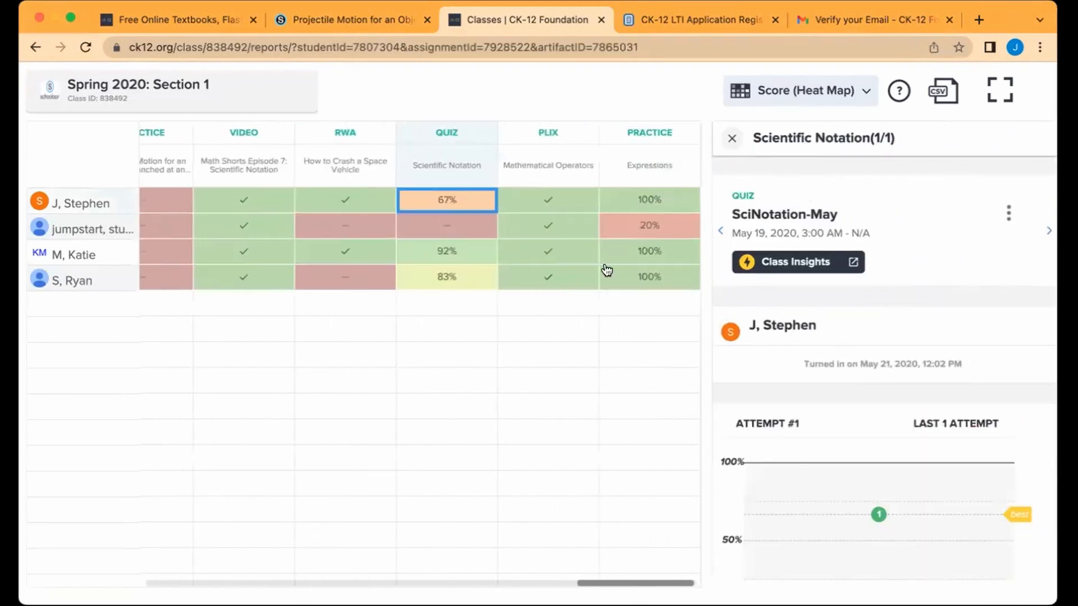
pyautogui.click(443, 252)
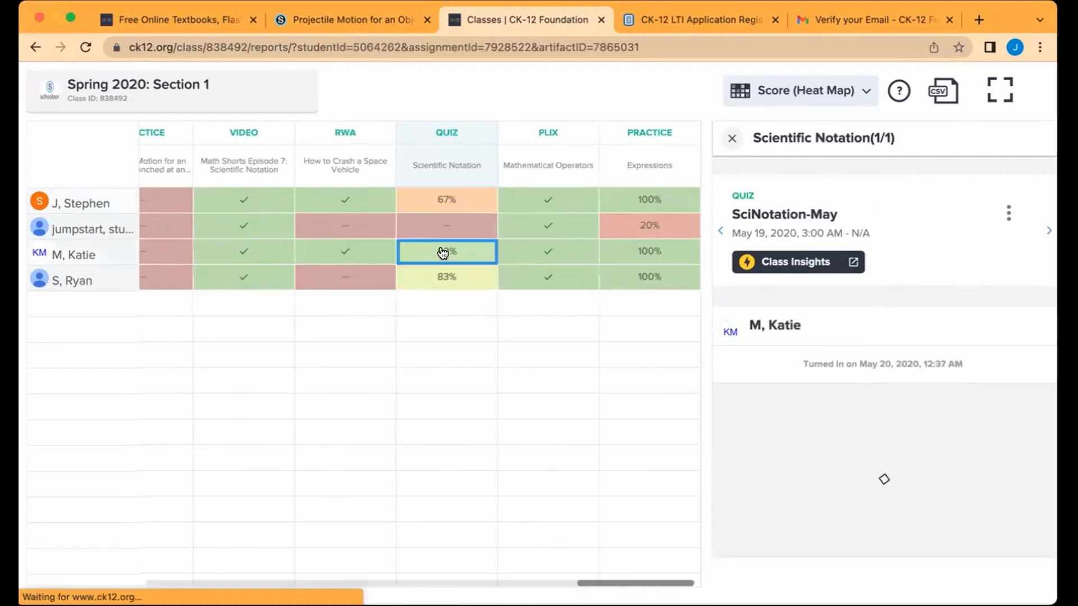
pyautogui.scroll(-3, 809, 343)
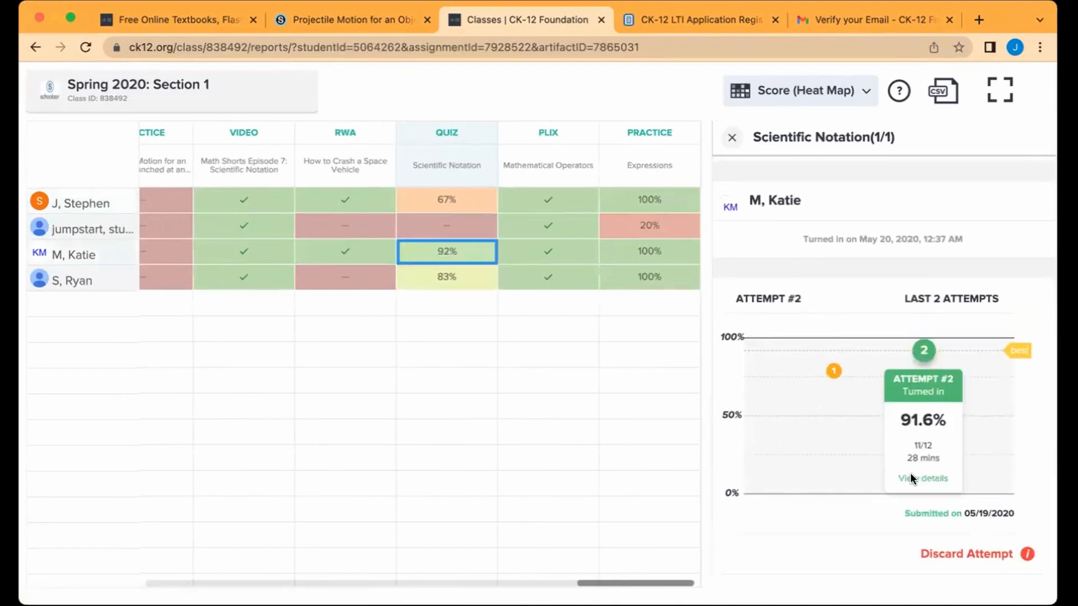
pyautogui.scroll(-5, 941, 486)
pyautogui.scroll(-3, 941, 486)
pyautogui.scroll(2, 941, 487)
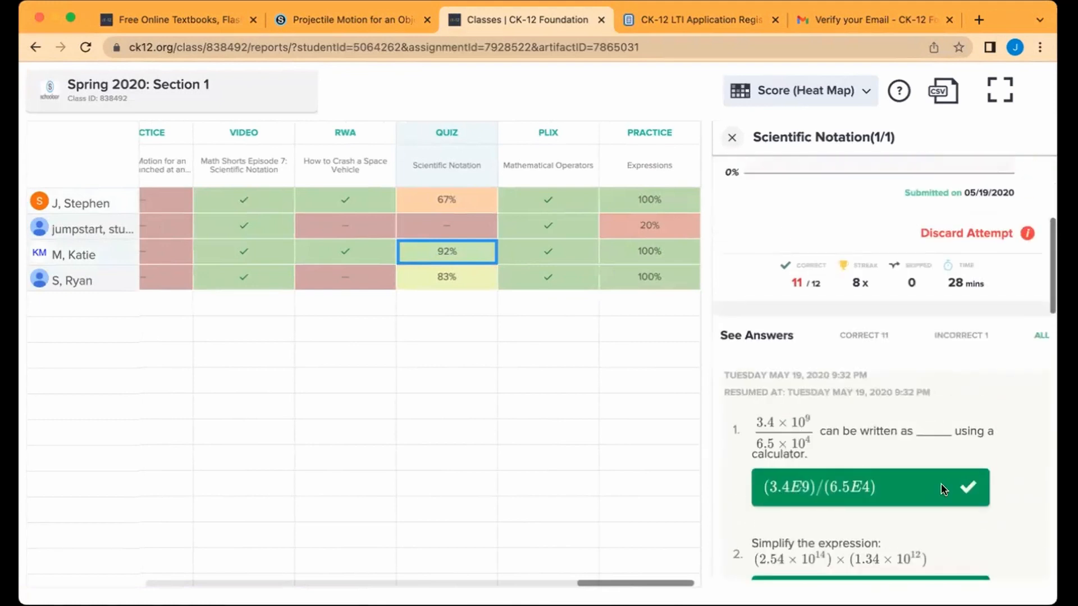
pyautogui.scroll(-12, 952, 328)
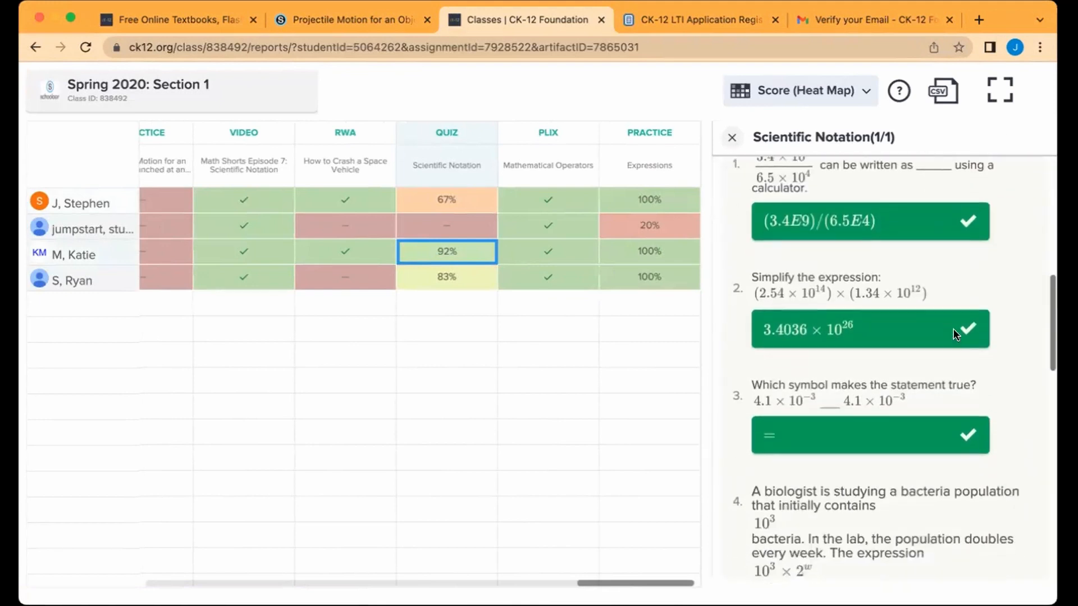
pyautogui.scroll(-10, 944, 366)
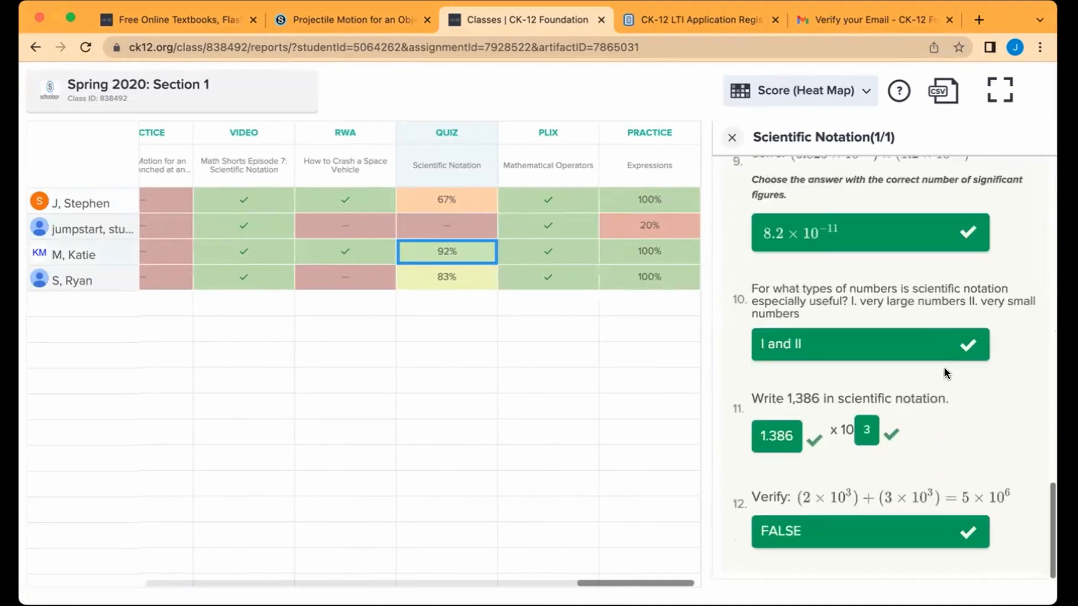
pyautogui.scroll(20, 945, 368)
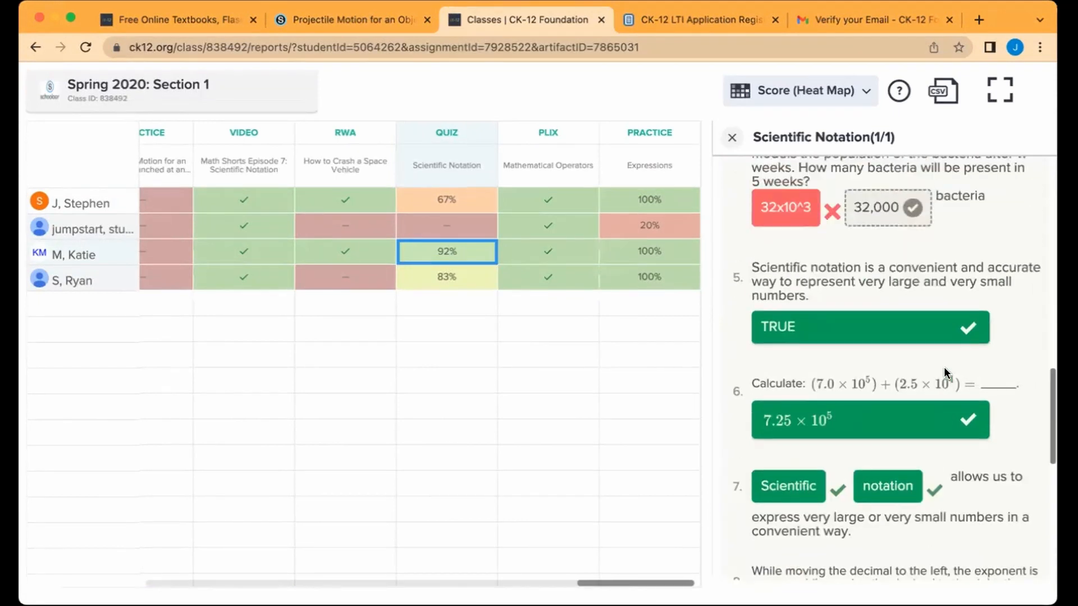
pyautogui.scroll(5, 946, 371)
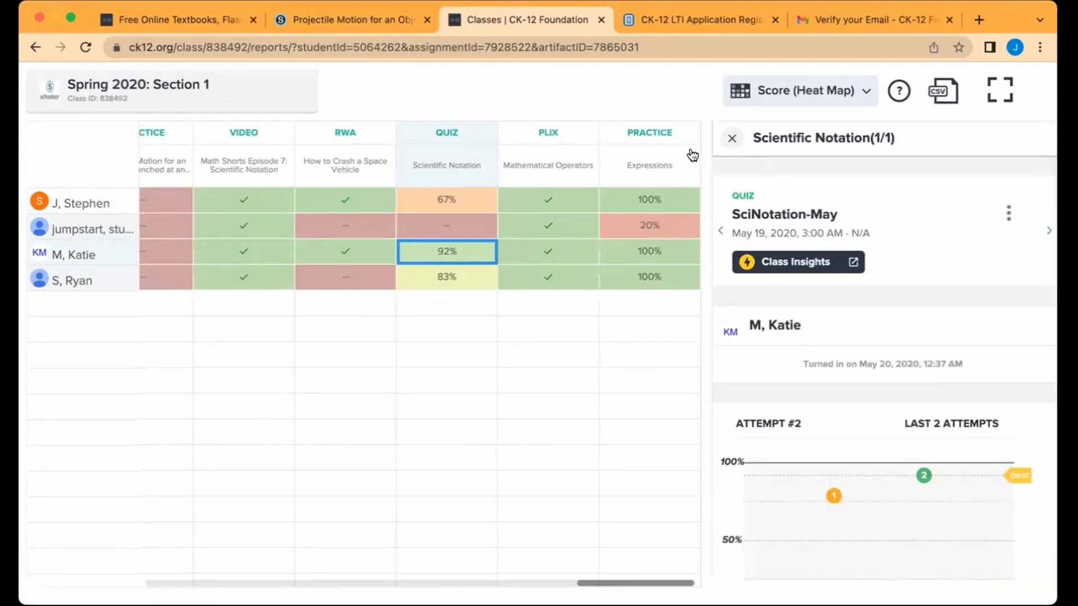
pyautogui.click(658, 201)
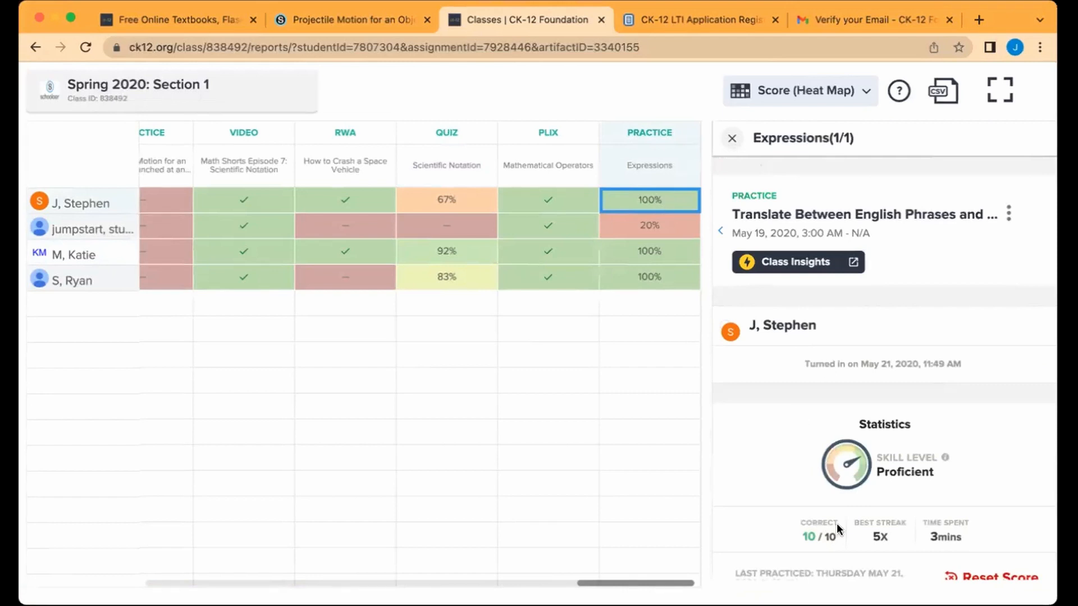
# Step: Scroll through the 100% Expressions practice answers (Proficient, 10/10 correct, 3 mins)
pyautogui.scroll(-3, 857, 553)
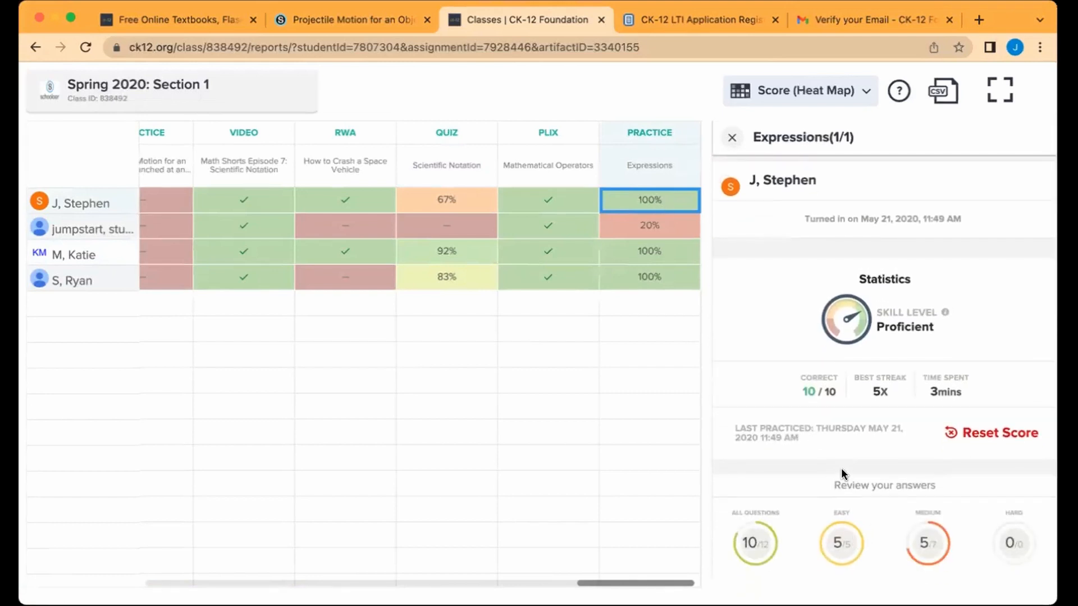
pyautogui.scroll(-2, 841, 473)
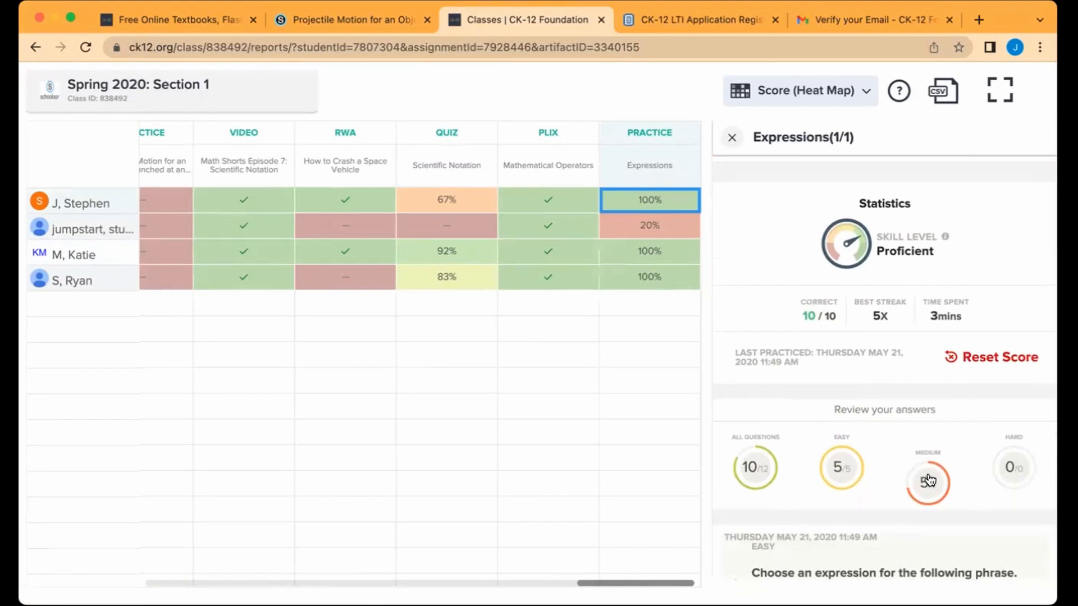
pyautogui.scroll(-15, 929, 388)
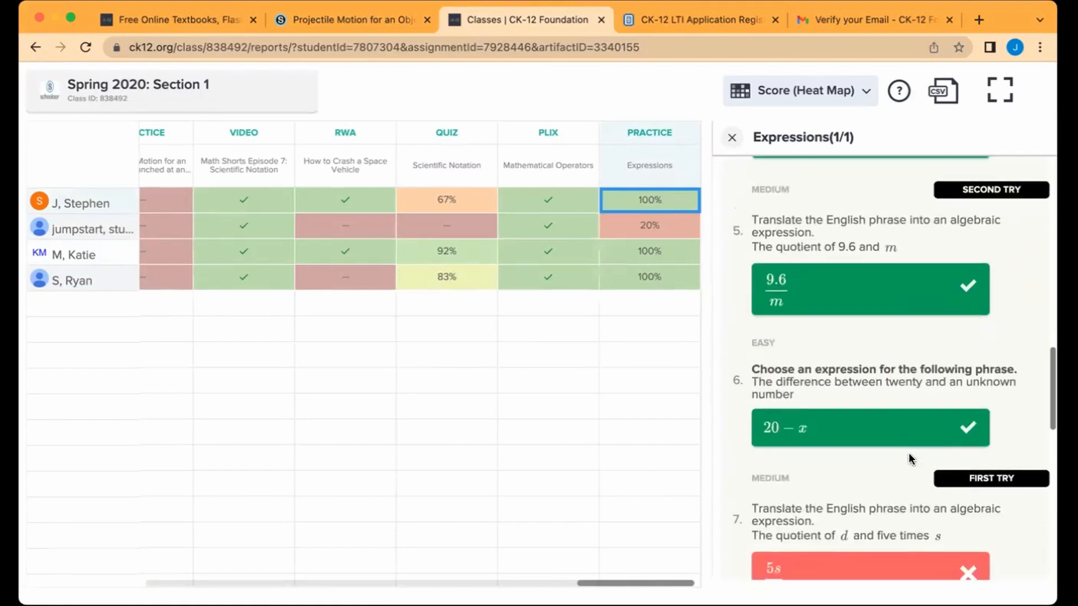
pyautogui.scroll(-5, 909, 453)
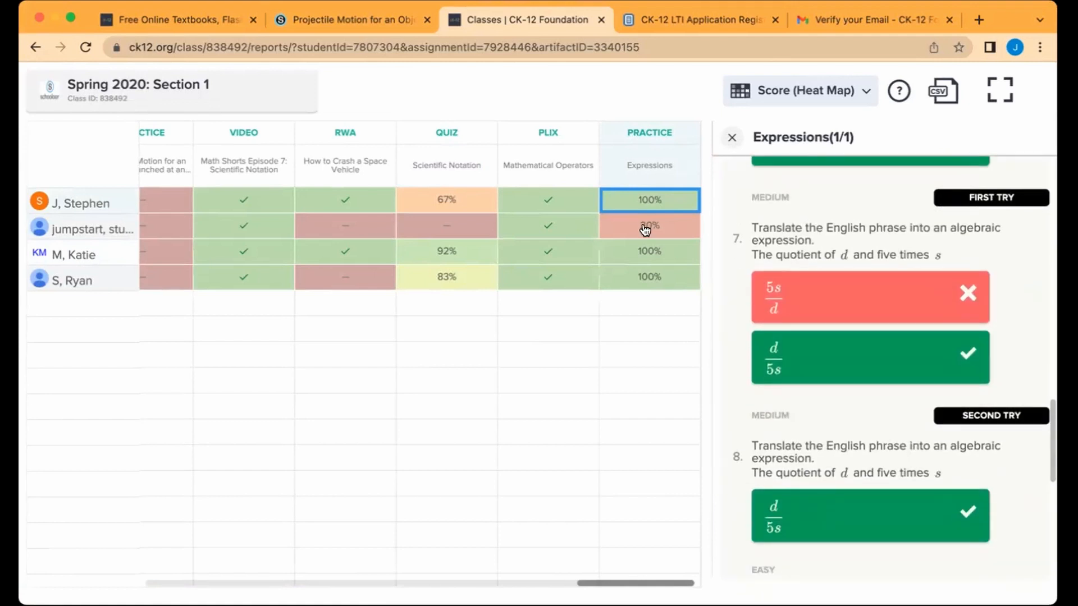
# Step: Review the 20% student's Expressions practice answers, then close the details panel
pyautogui.click(644, 228)
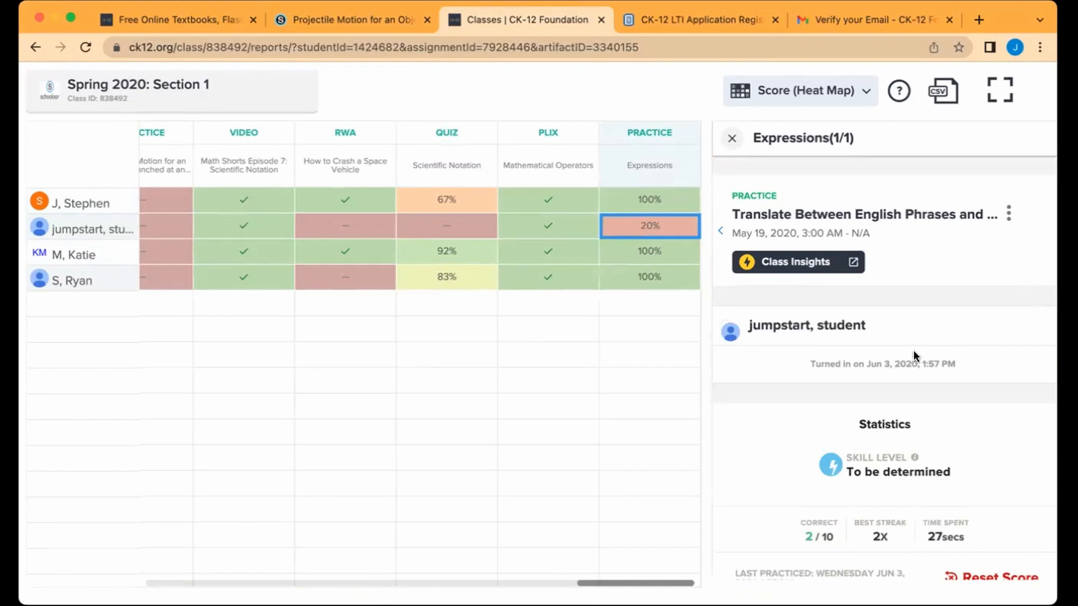
pyautogui.scroll(-5, 915, 353)
pyautogui.scroll(-3, 918, 361)
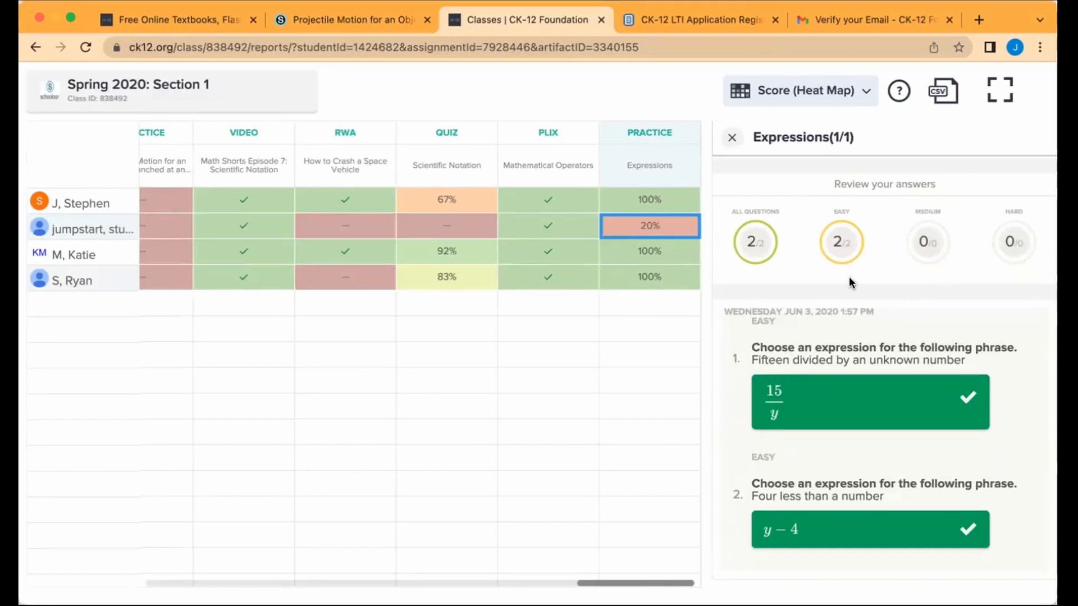
pyautogui.click(729, 140)
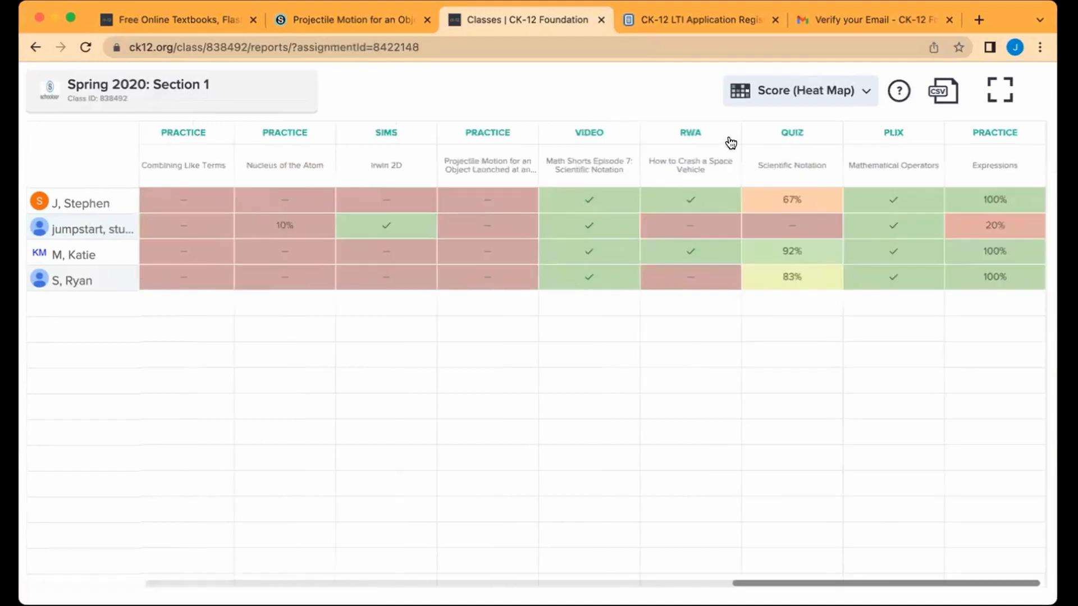
# Step: Switch the class report to Skill Level, scan its columns, and return to the Projectile Motion tab
pyautogui.click(812, 89)
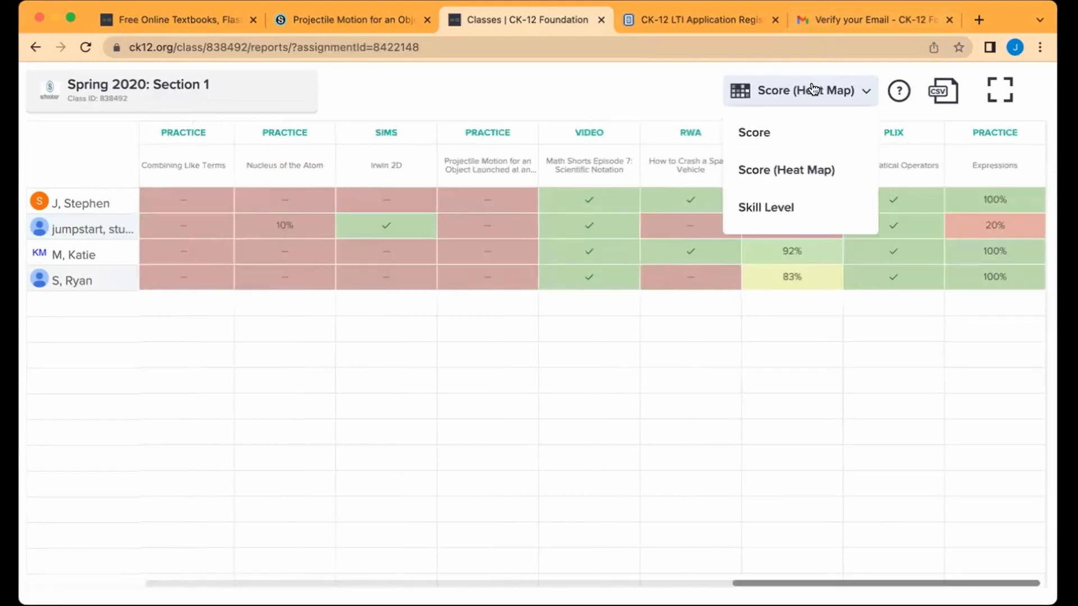
pyautogui.click(780, 224)
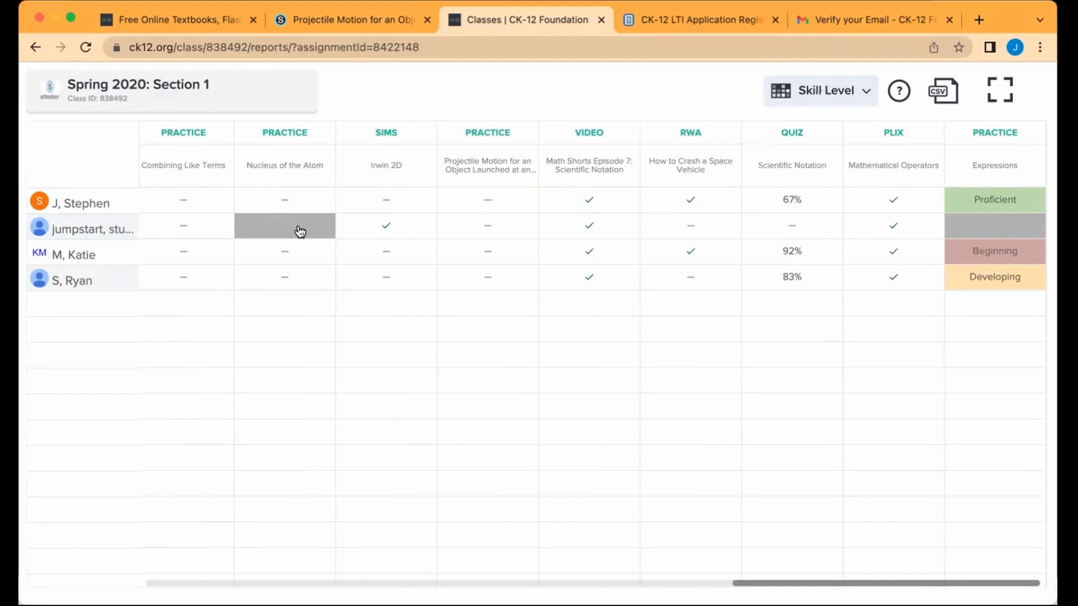
pyautogui.hscroll(-10, 300, 231)
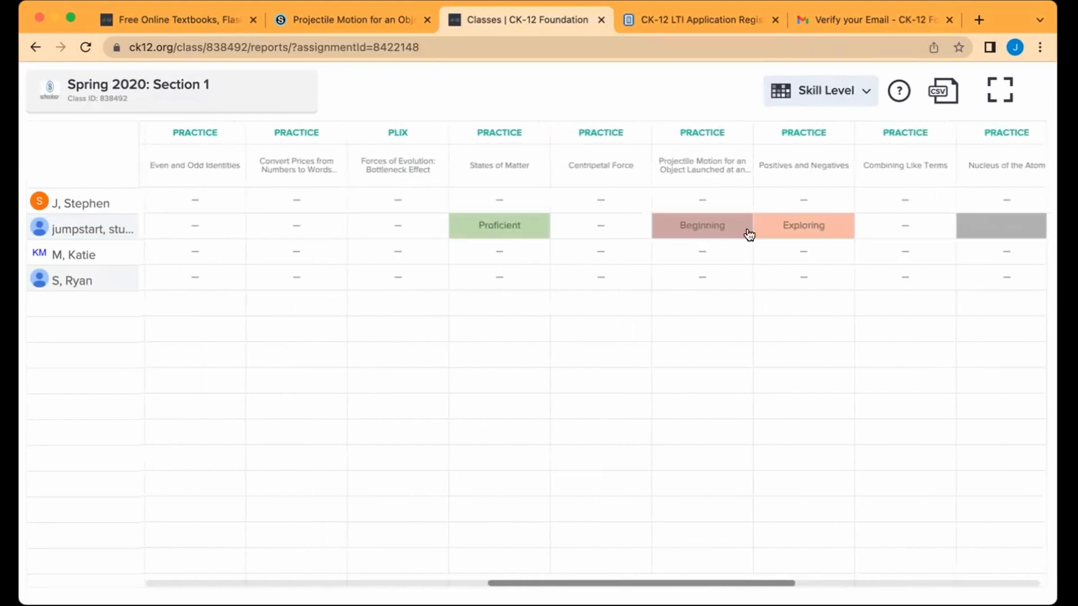
pyautogui.hscroll(-2, 853, 231)
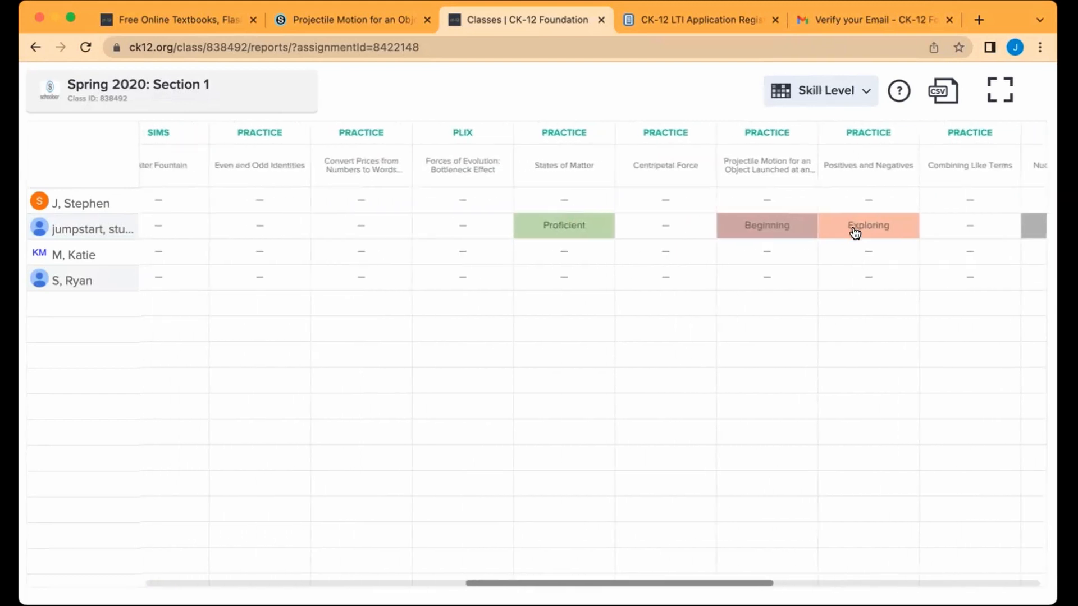
pyautogui.hscroll(-4, 854, 231)
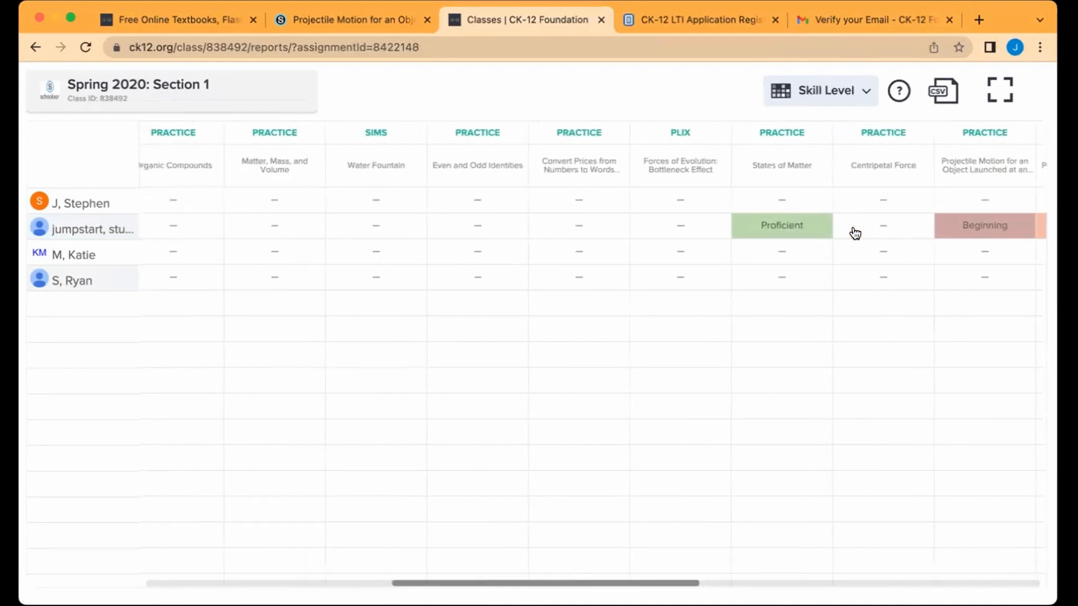
pyautogui.hscroll(10, 853, 230)
pyautogui.hscroll(6, 854, 230)
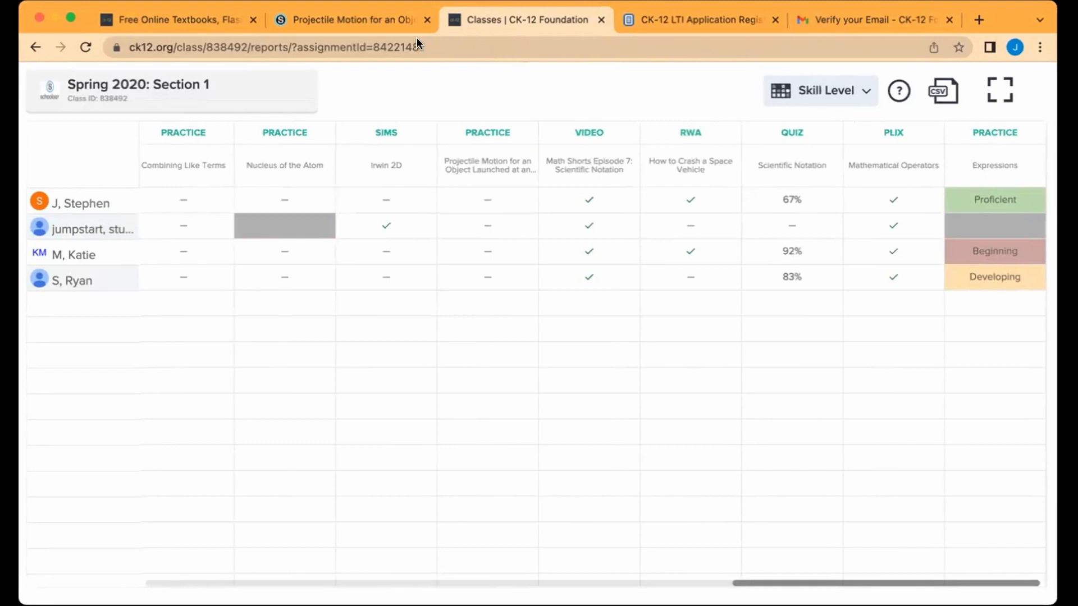
pyautogui.click(305, 21)
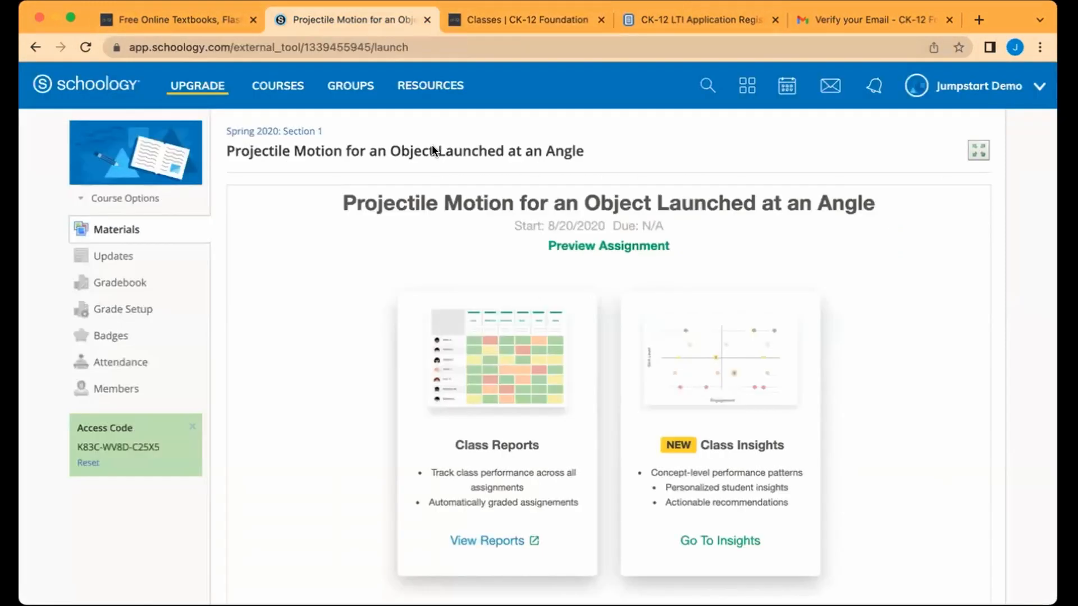
# Step: Open class insights for the Projectile Motion assignment, scroll through them, and close the panel
pyautogui.click(734, 510)
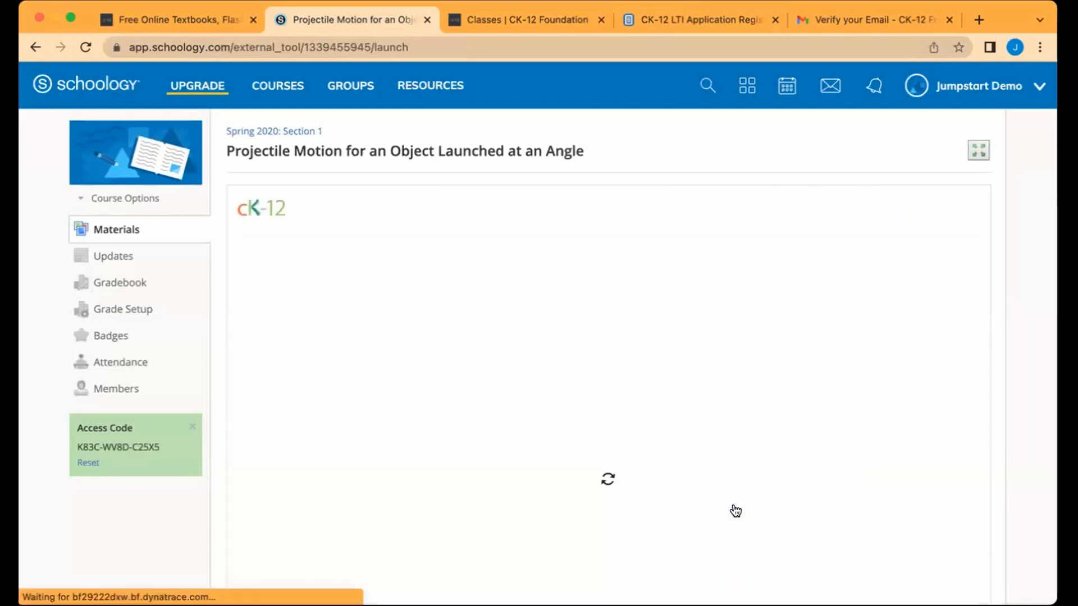
pyautogui.scroll(-2, 1028, 284)
pyautogui.scroll(-3, 1028, 284)
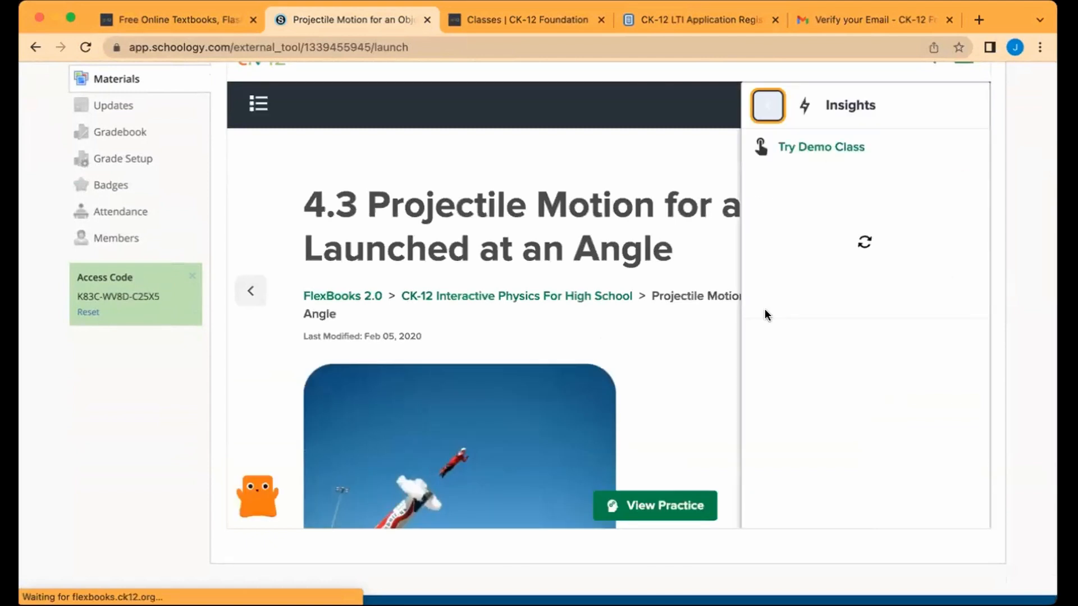
pyautogui.click(767, 105)
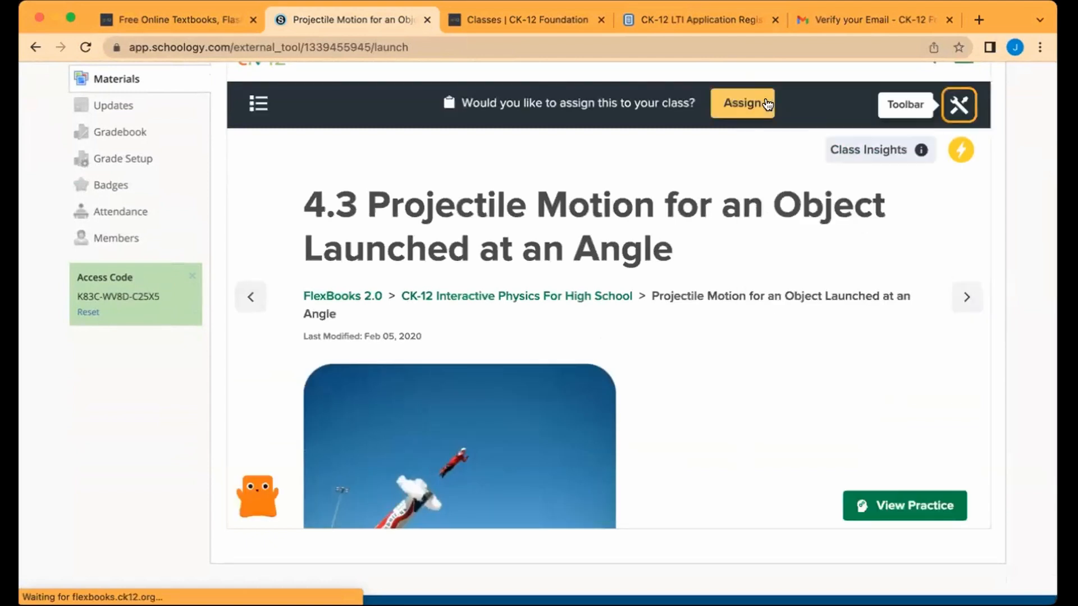
# Step: View Whole Class insights from Toolbar > Insights, find no data yet, and reopen Insights
pyautogui.click(953, 106)
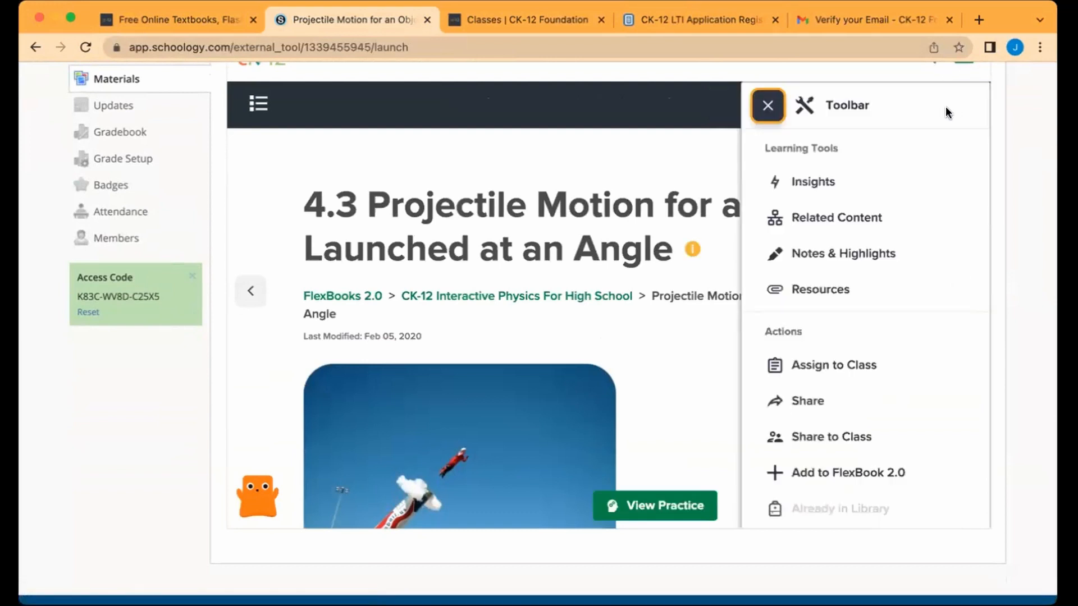
pyautogui.click(836, 180)
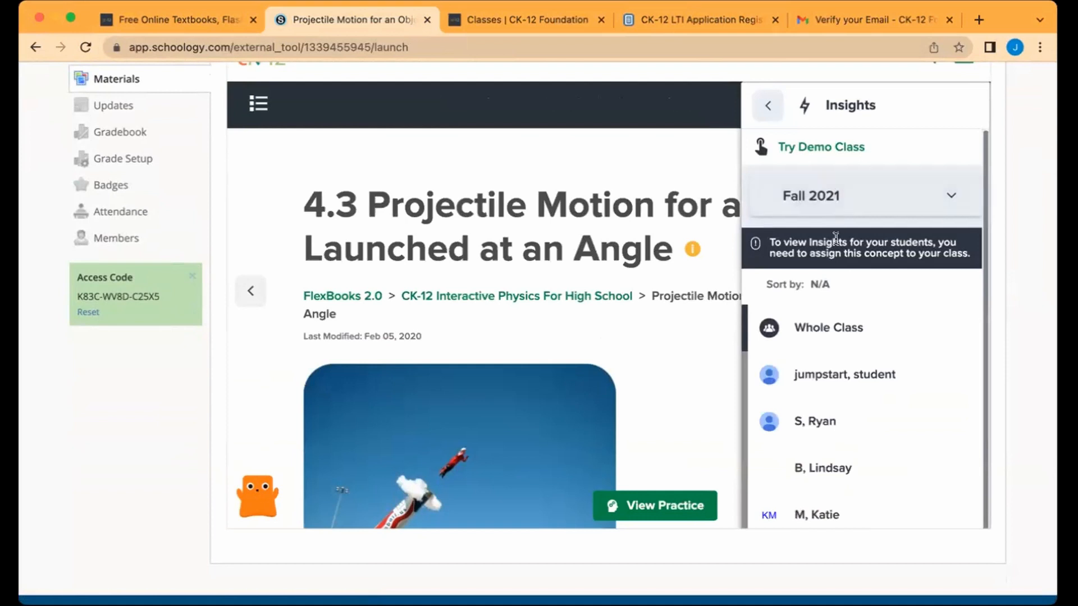
pyautogui.click(814, 331)
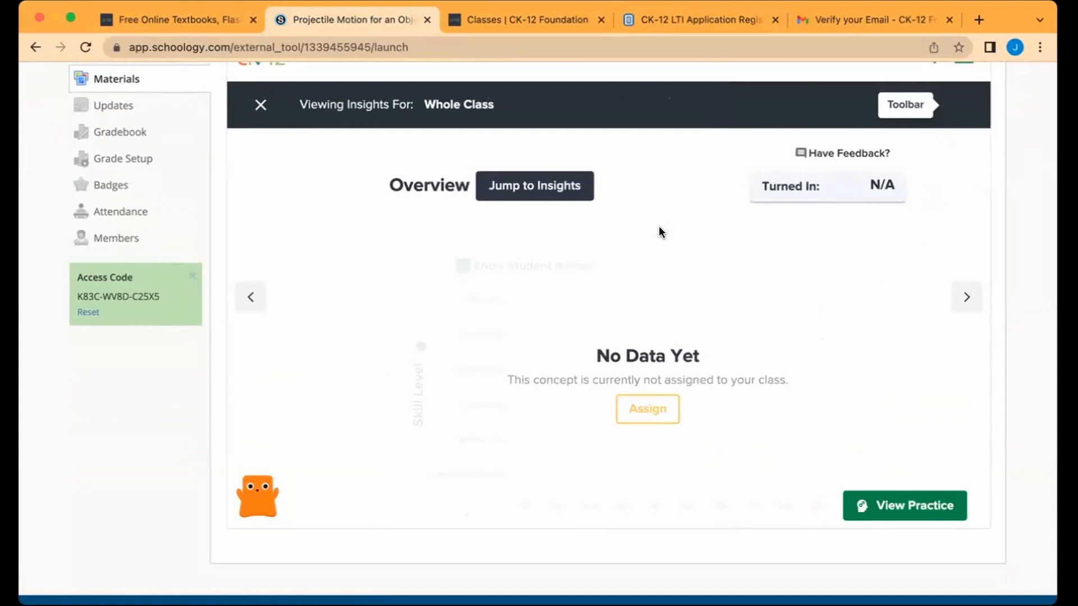
pyautogui.click(260, 104)
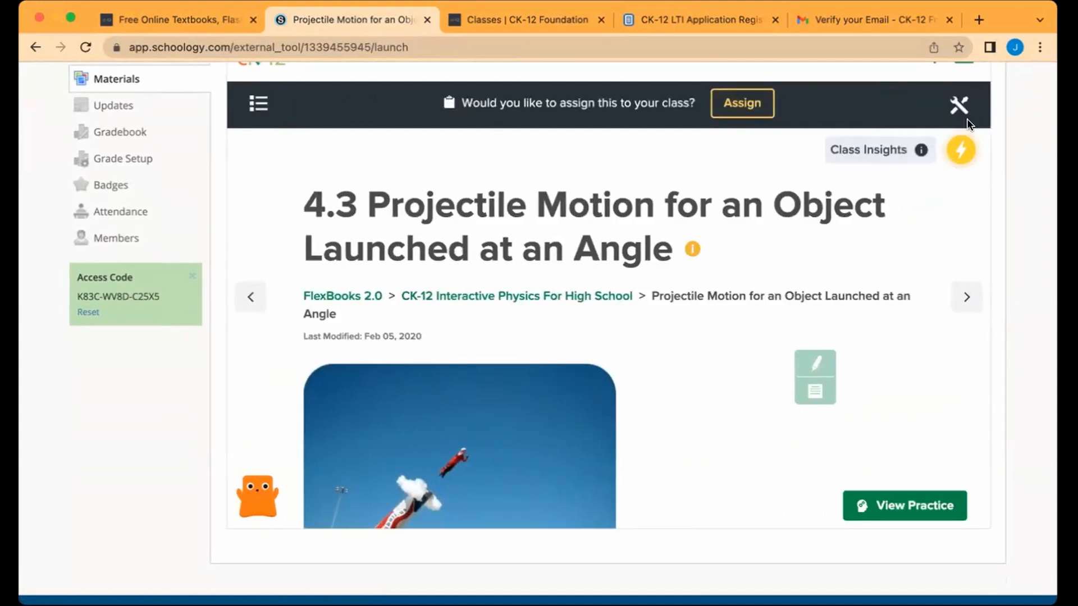
pyautogui.click(957, 107)
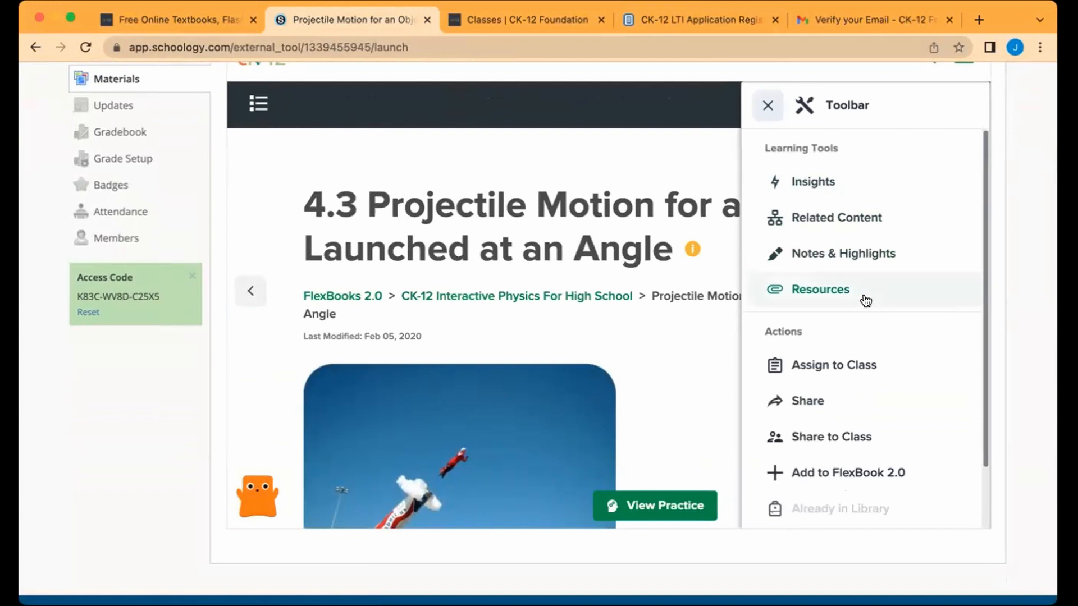
pyautogui.click(829, 181)
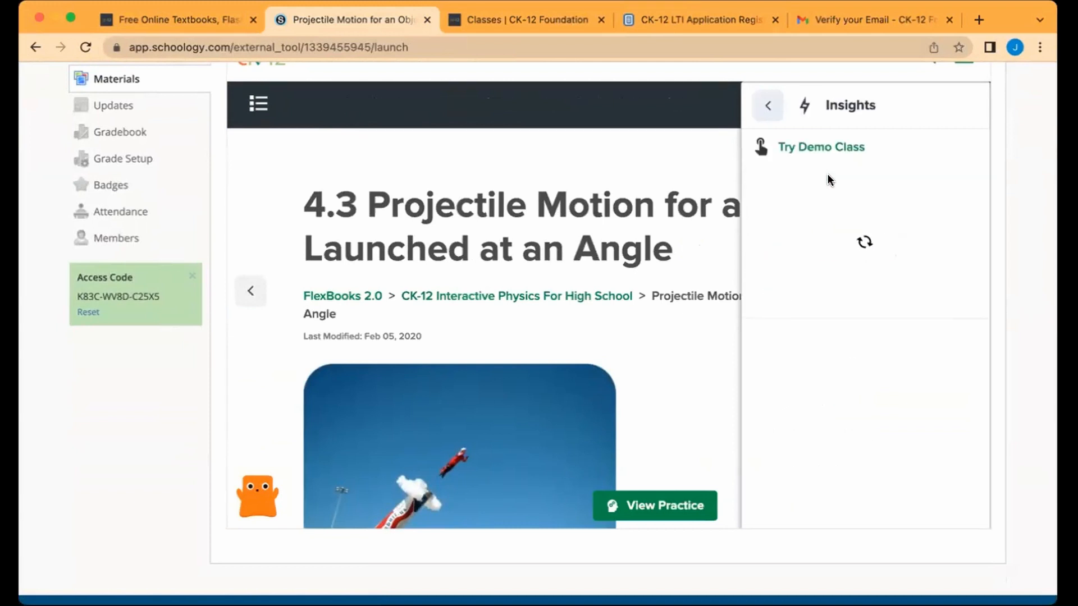
# Step: Load the Demo Class insights, scroll the recommendations, and review the second most-missed question, Q2
pyautogui.click(806, 147)
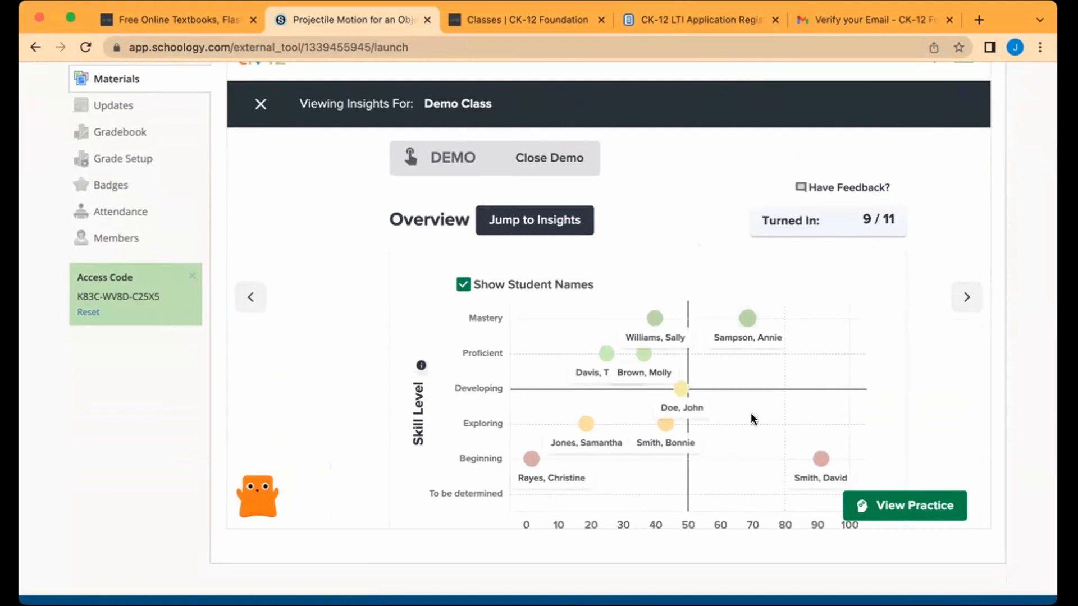
pyautogui.scroll(-2, 752, 419)
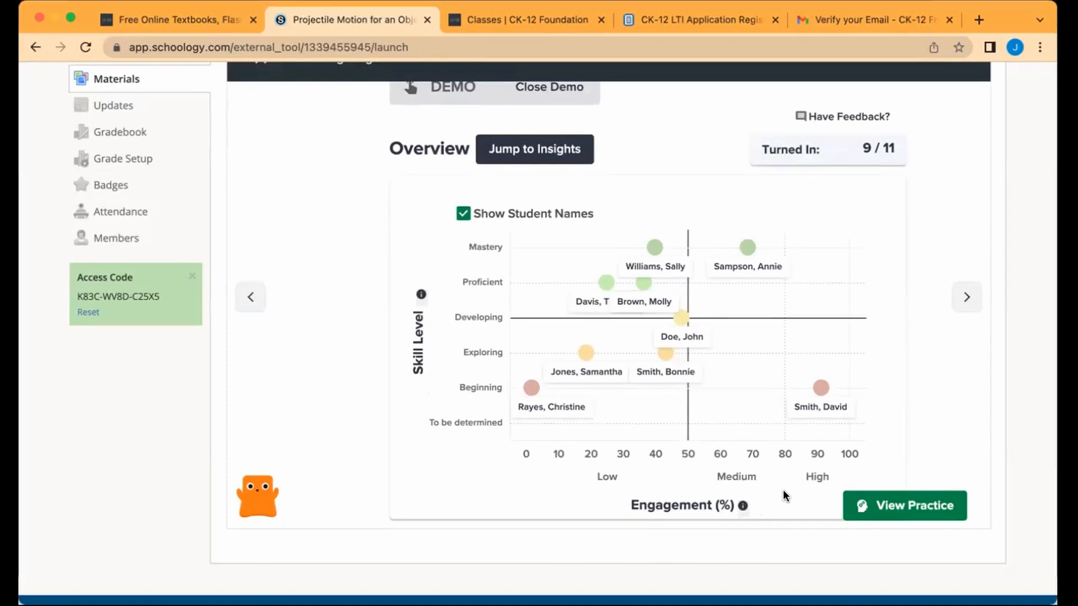
pyautogui.scroll(-7, 784, 495)
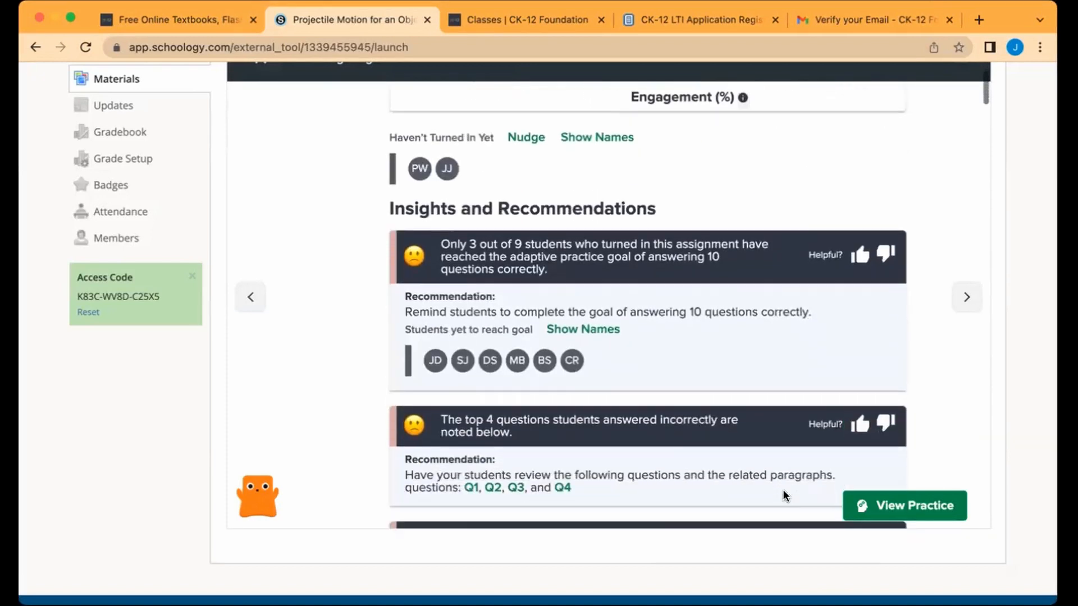
pyautogui.scroll(-1, 785, 496)
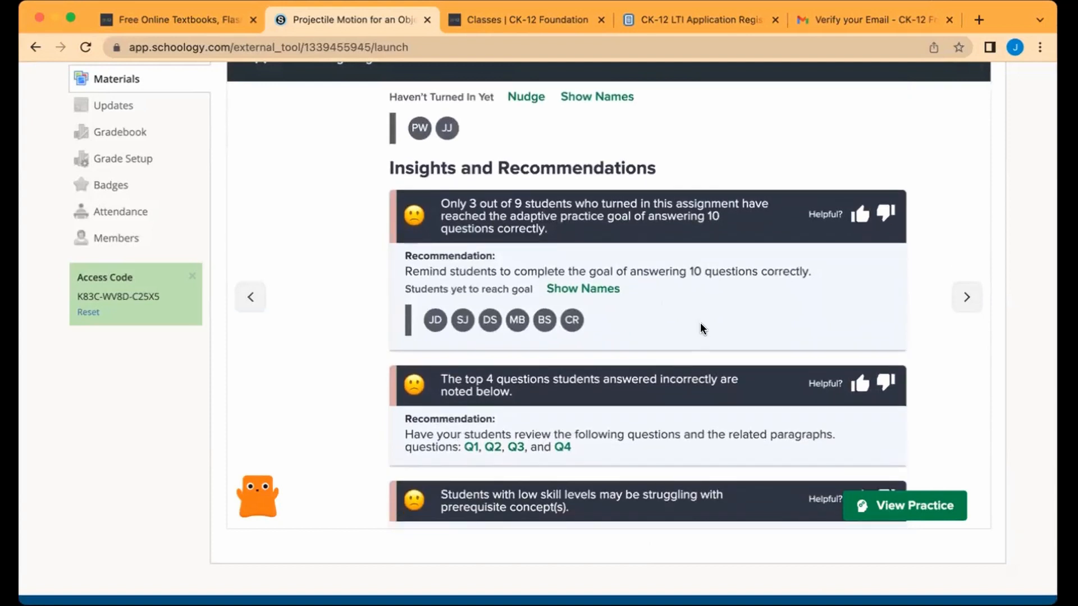
pyautogui.scroll(-2, 700, 324)
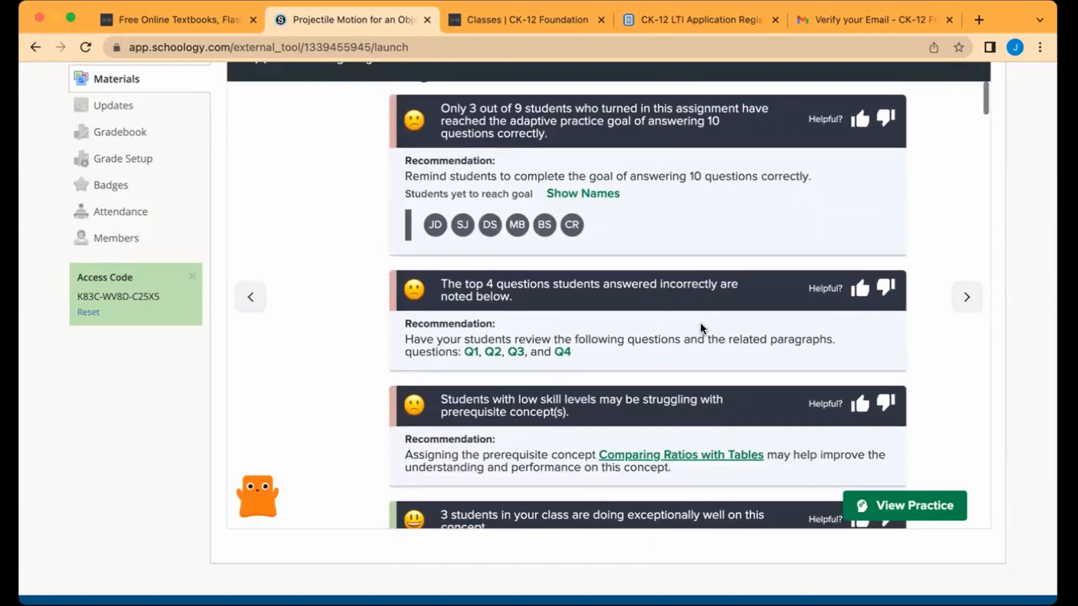
pyautogui.click(493, 352)
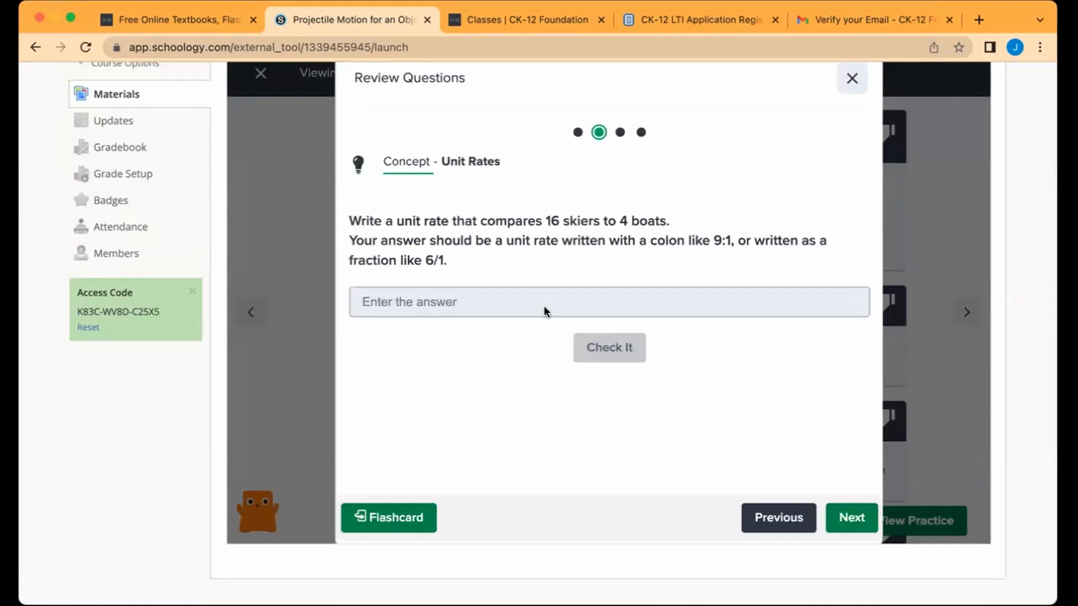
pyautogui.click(855, 81)
# Step: Inspect the lowest- and high-engagement beginning students on the chart, then return to the CK-12 report
pyautogui.scroll(-3, 813, 352)
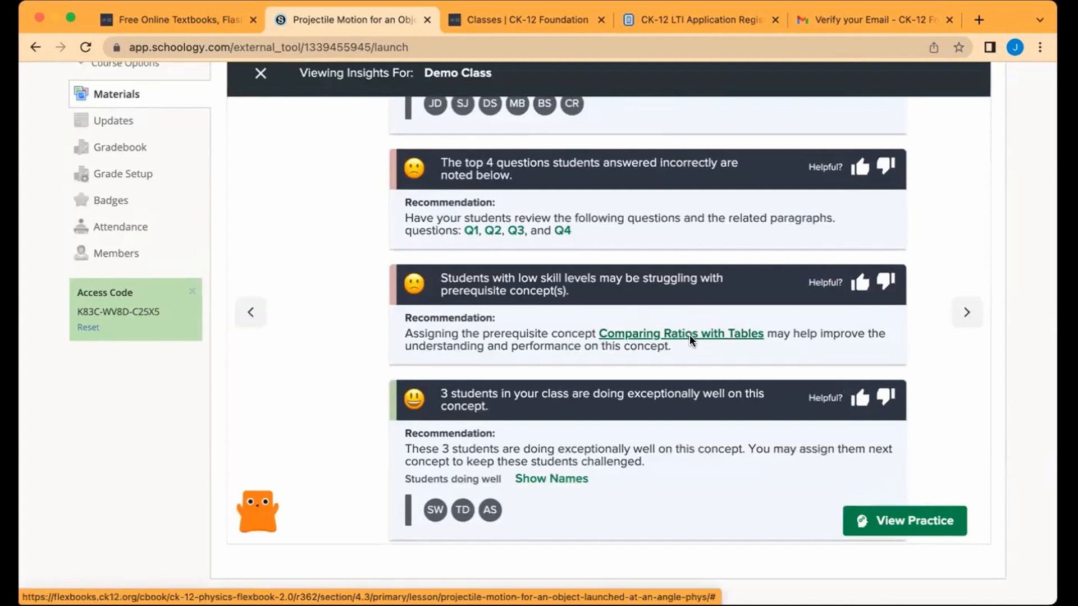
pyautogui.scroll(-5, 686, 428)
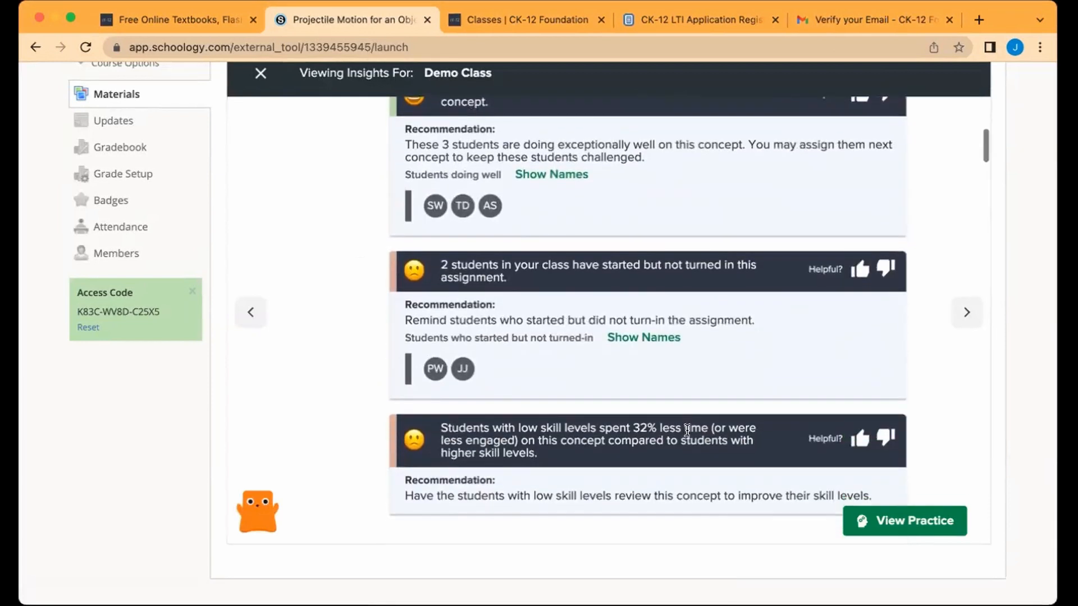
pyautogui.scroll(14, 686, 430)
pyautogui.scroll(4, 686, 432)
pyautogui.scroll(-2, 638, 427)
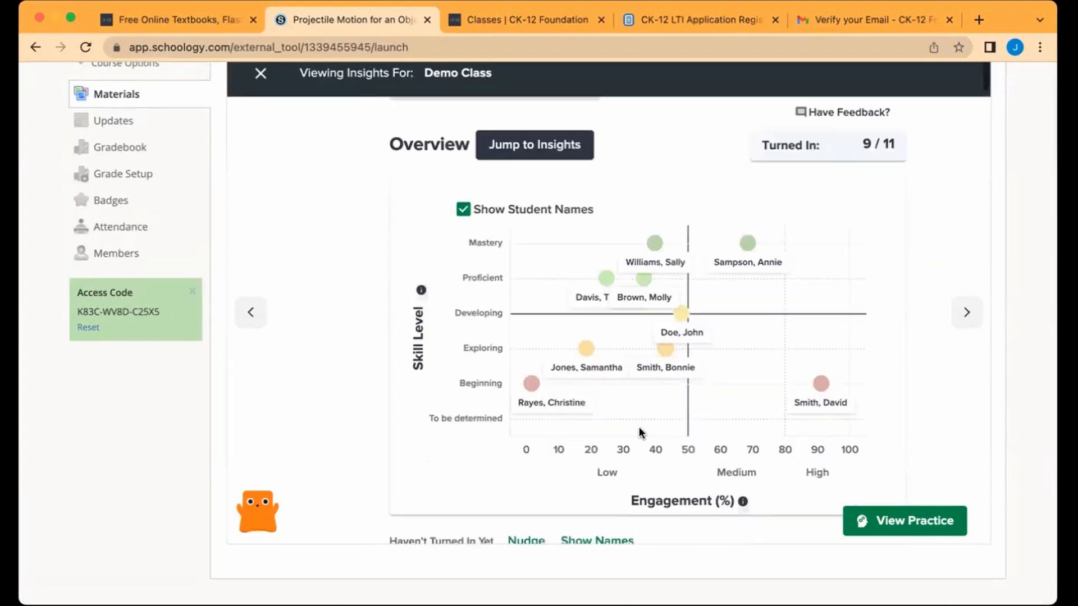
pyautogui.click(530, 385)
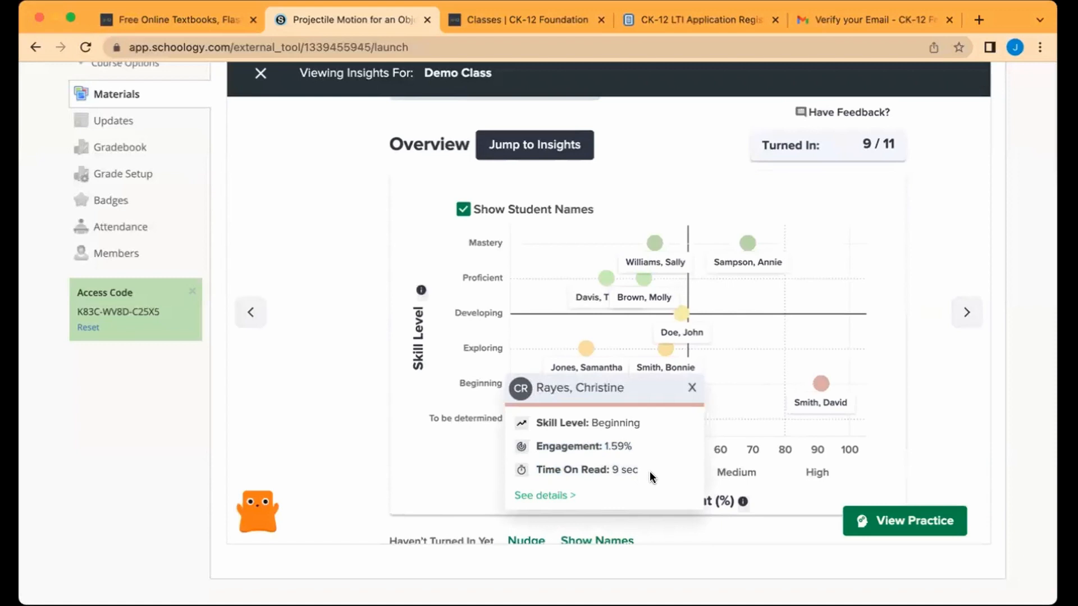
pyautogui.click(824, 390)
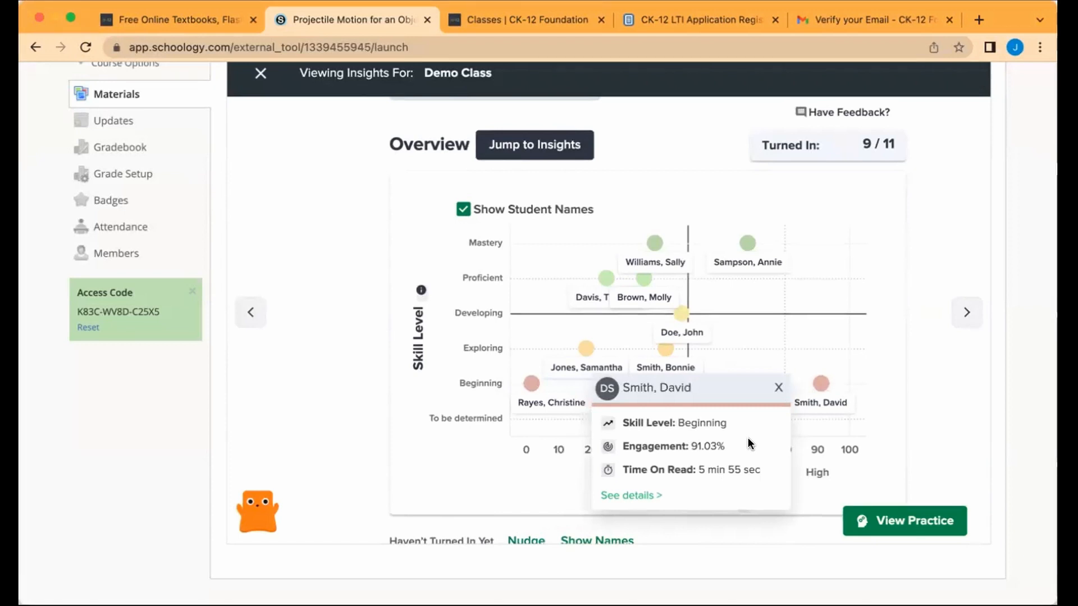
pyautogui.click(778, 387)
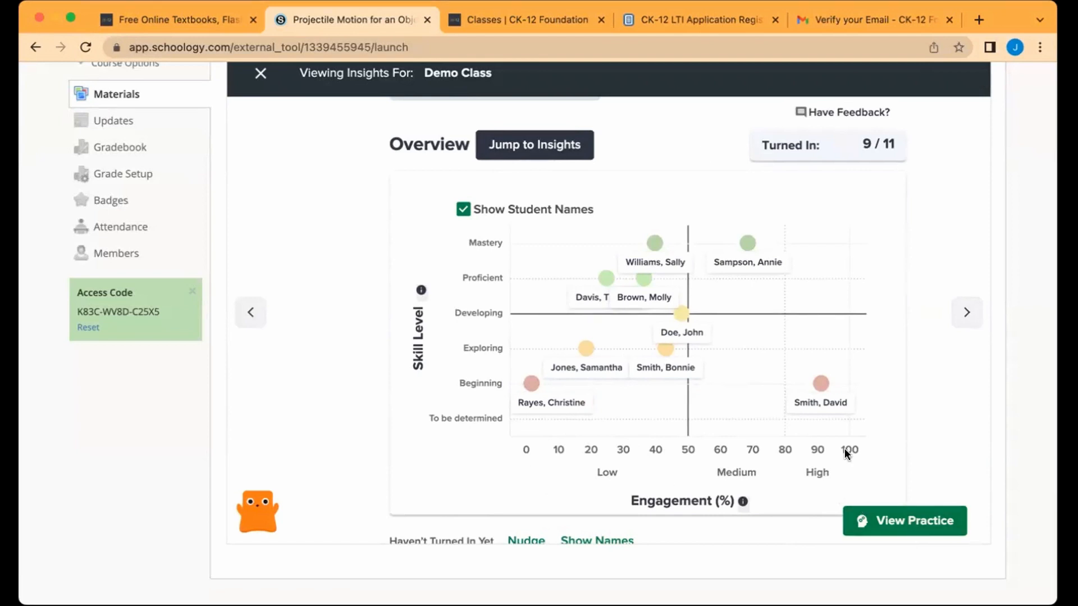
pyautogui.click(545, 22)
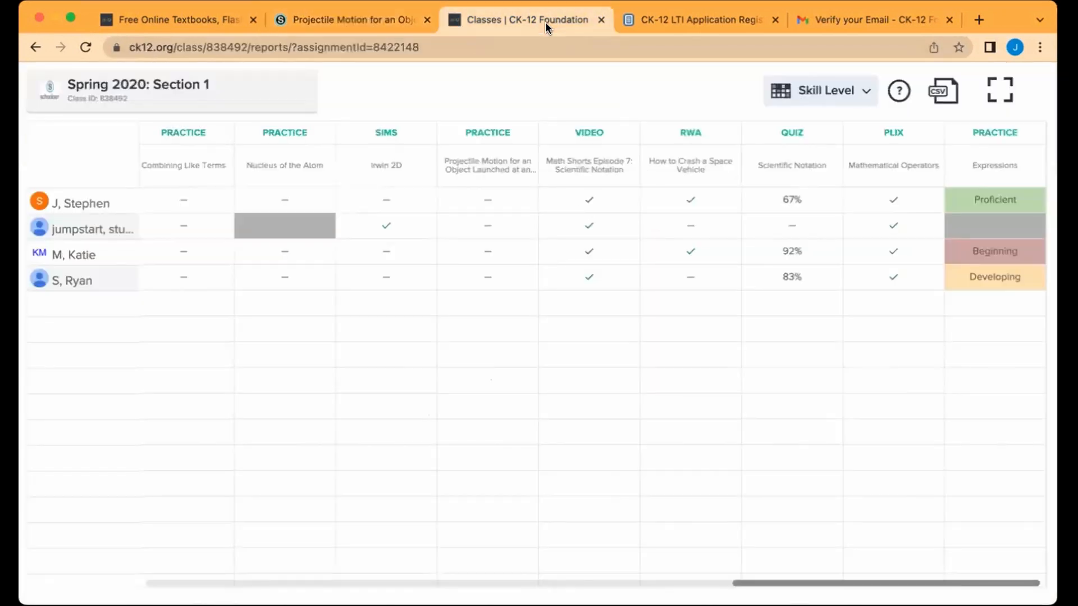
# Step: Filter the Spring 2020: Section 1 gradebook to (No grading period) and scroll it right
pyautogui.click(324, 24)
pyautogui.click(118, 147)
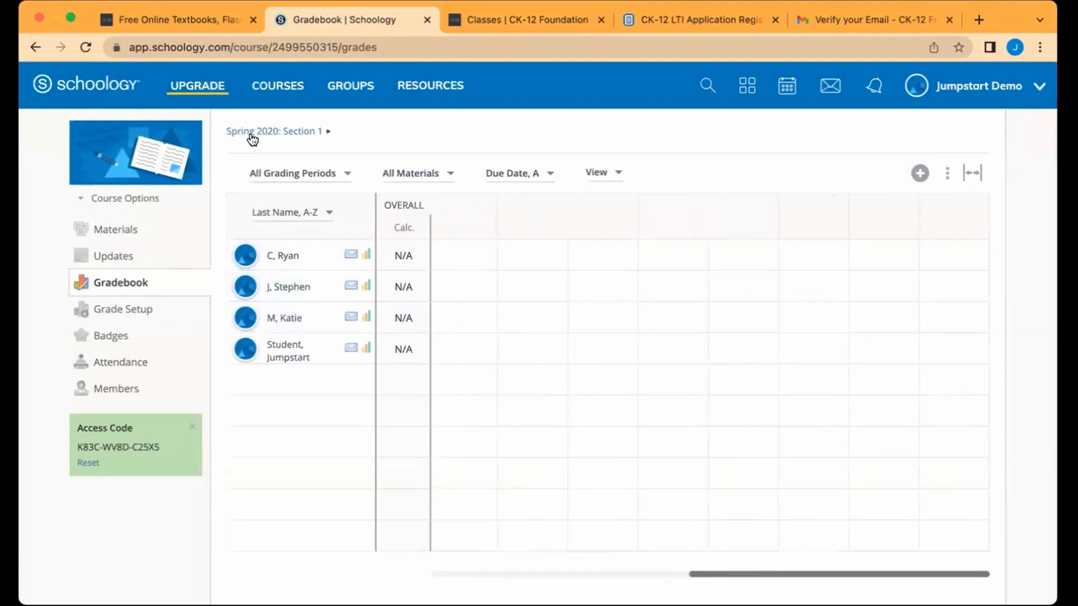
pyautogui.click(290, 171)
pyautogui.click(301, 267)
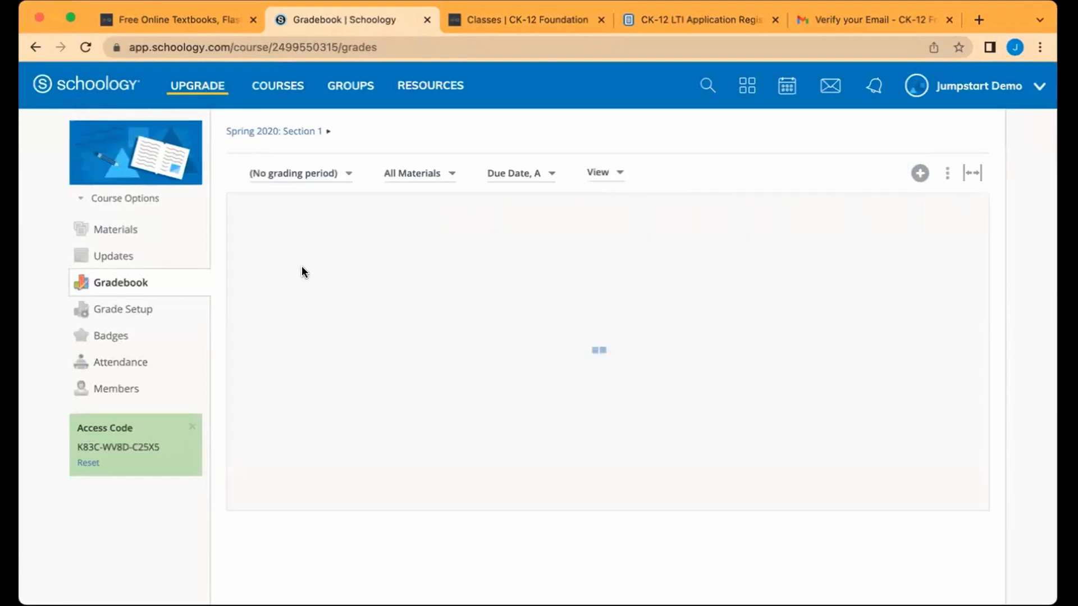
pyautogui.hscroll(10, 855, 327)
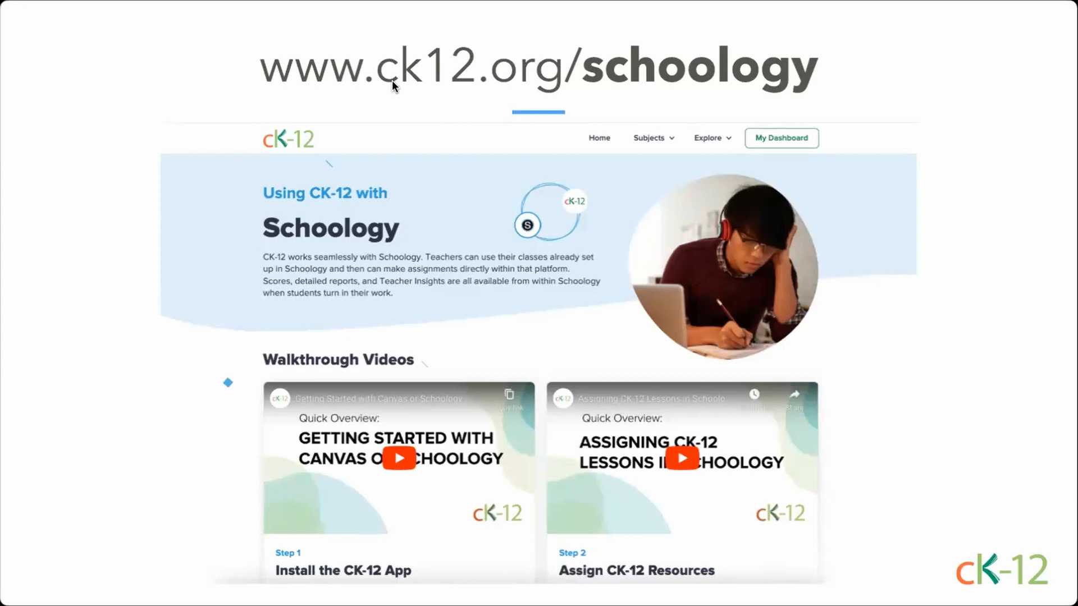
pyautogui.press('Right')
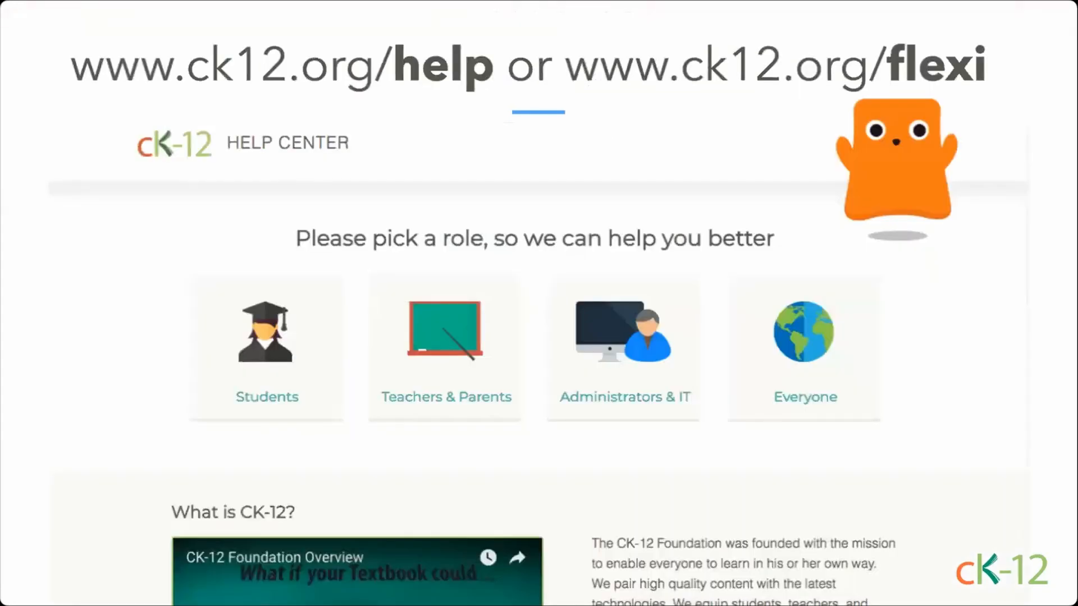
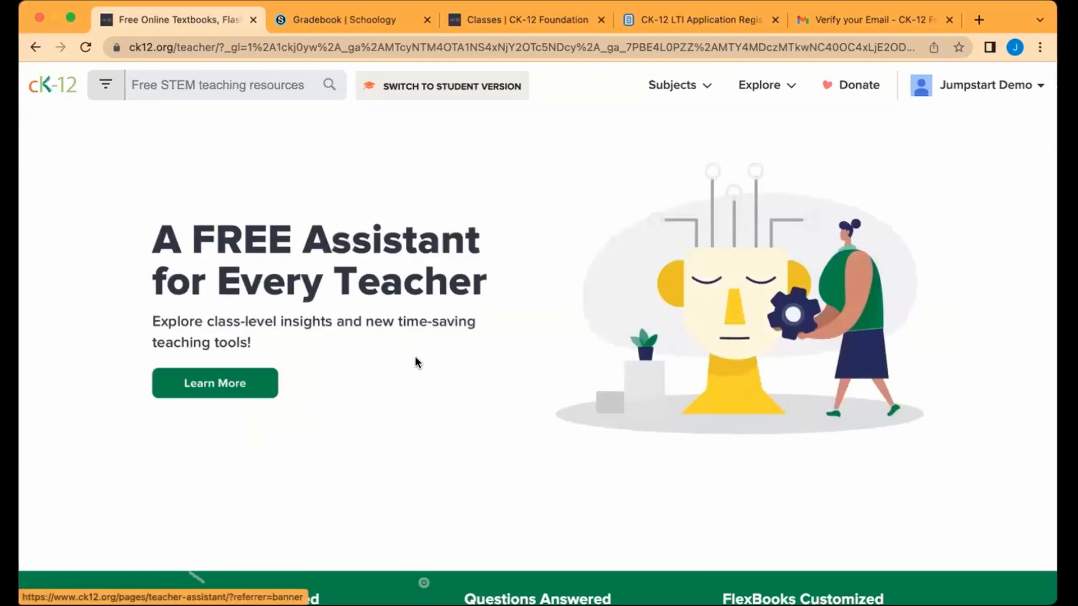
# Step: Open the Biology for High School FlexBook from the Science subjects
pyautogui.scroll(-8, 415, 357)
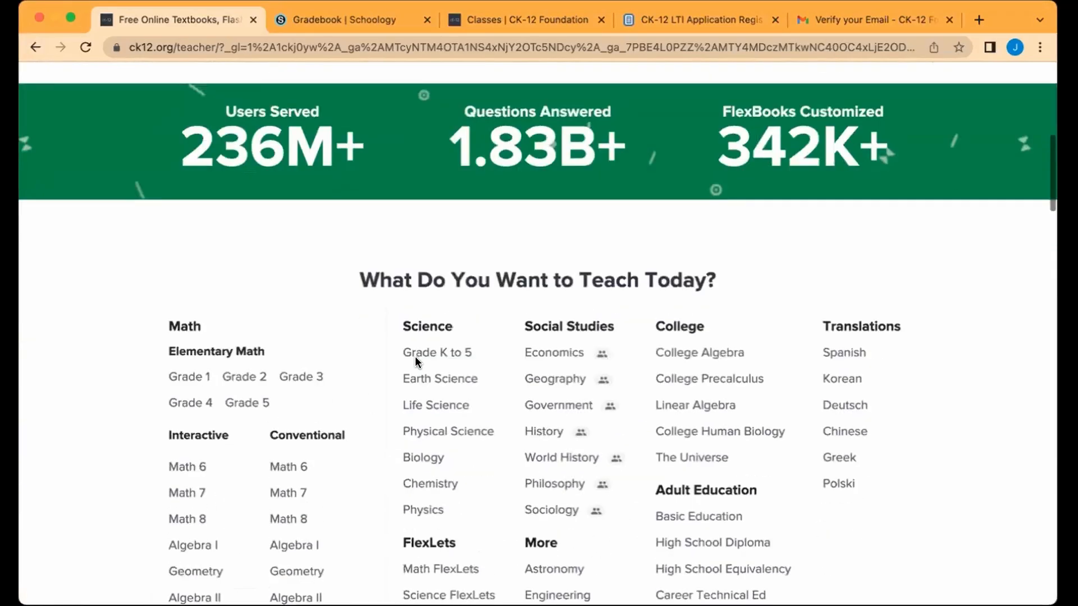
pyautogui.scroll(-3, 416, 356)
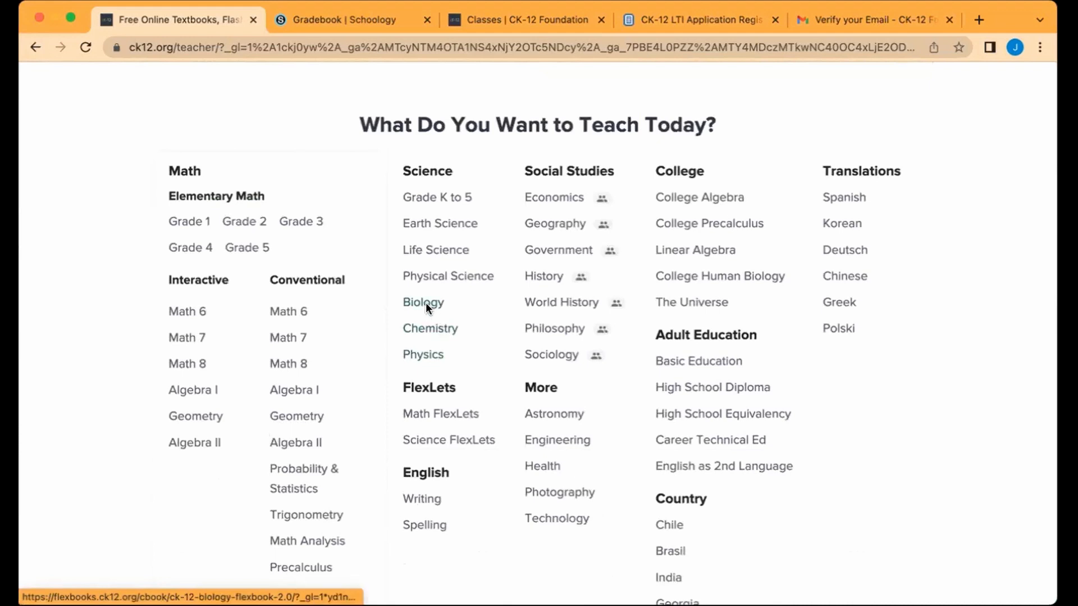
pyautogui.click(425, 304)
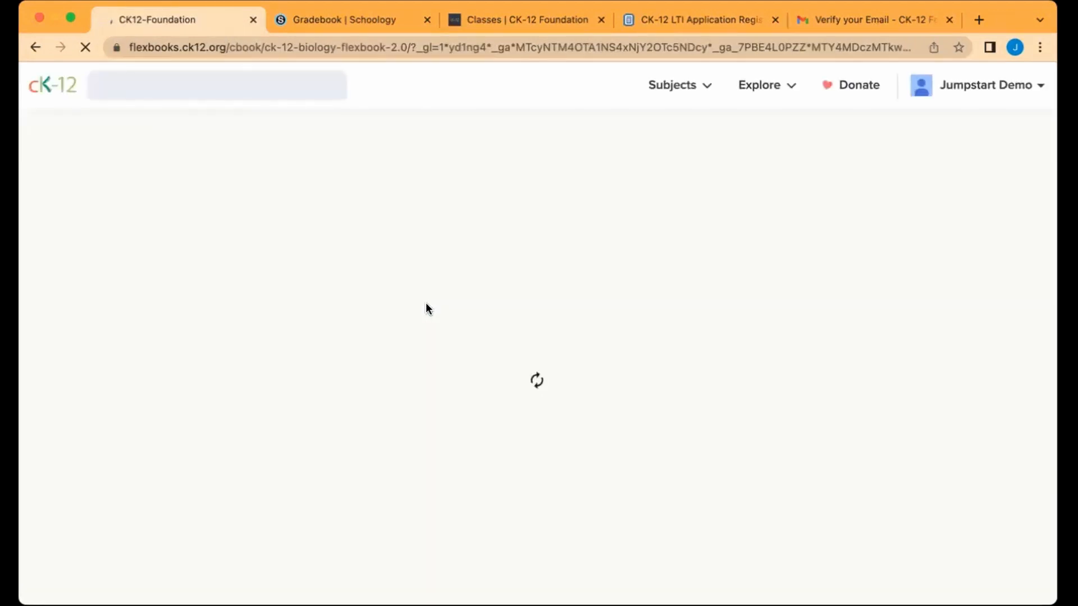
# Step: Expand chapter 2 Cell Biology and open lesson 2.23 Photosynthesis Summary
pyautogui.scroll(-5, 464, 468)
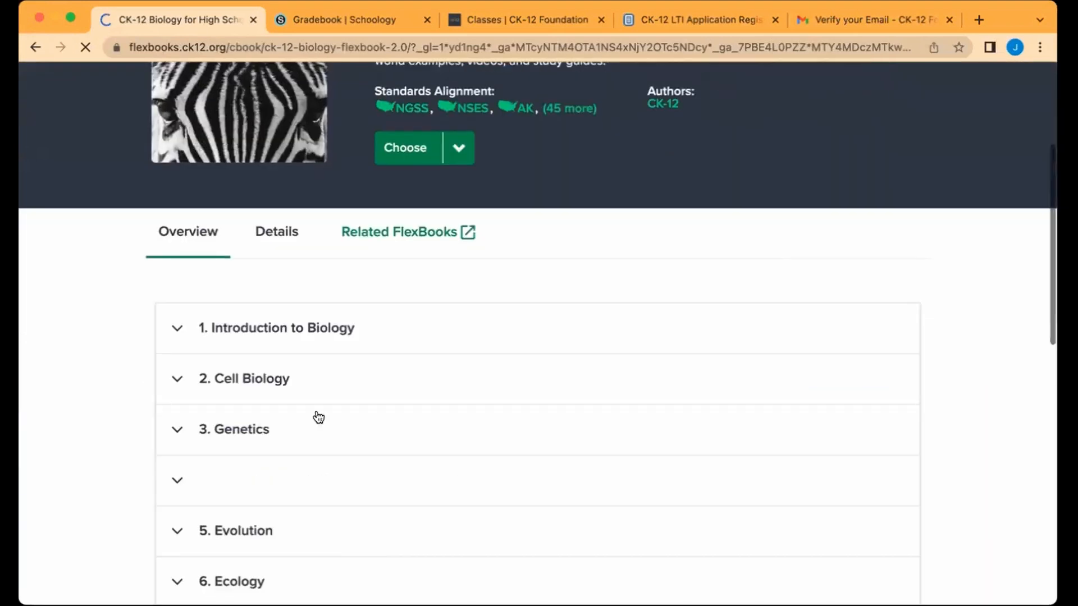
pyautogui.click(216, 379)
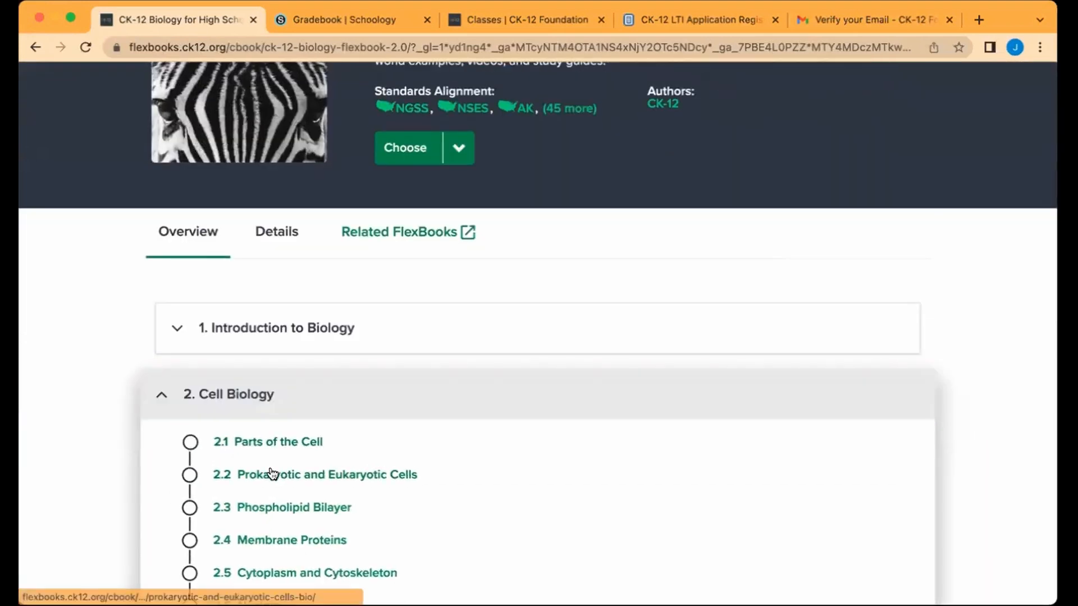
pyautogui.scroll(-15, 273, 515)
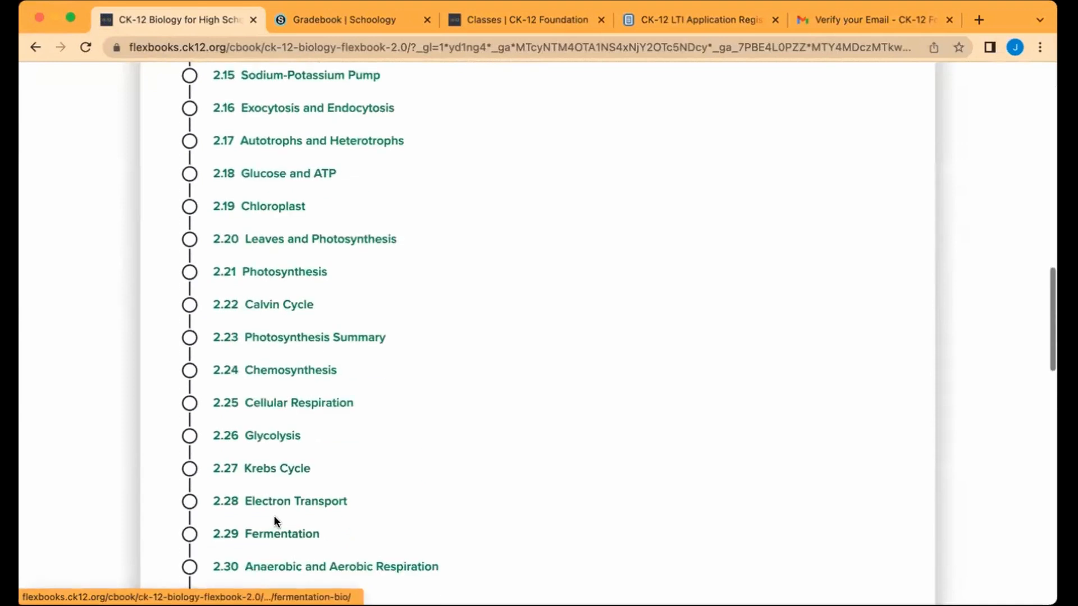
pyautogui.click(267, 336)
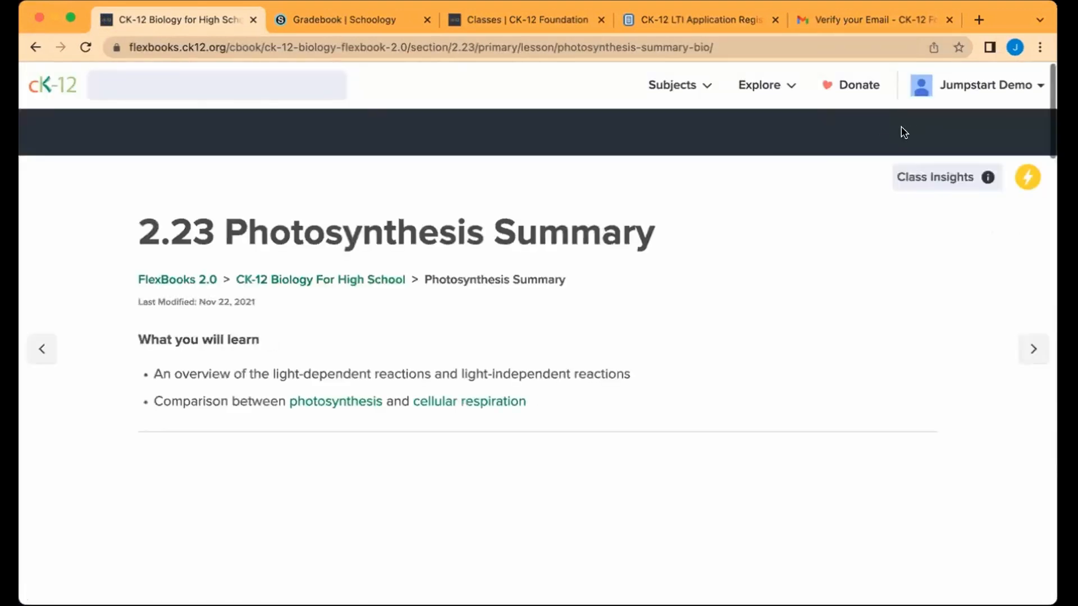
# Step: Scroll through the Photosynthesis Summary lesson content
pyautogui.scroll(-3, 852, 301)
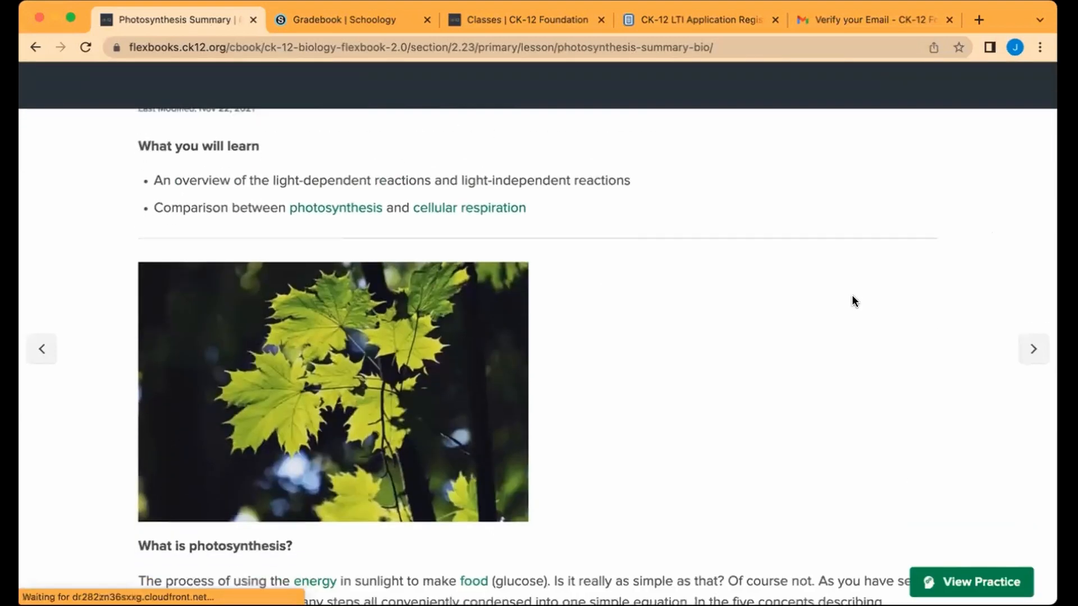
pyautogui.scroll(-10, 851, 301)
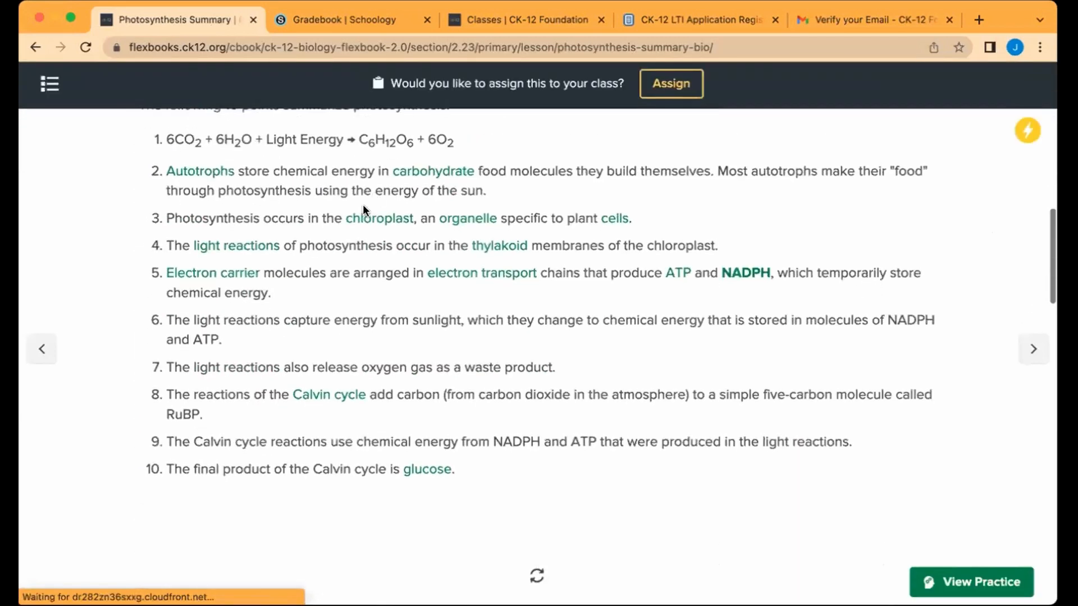
pyautogui.scroll(-10, 545, 423)
pyautogui.scroll(-2, 547, 427)
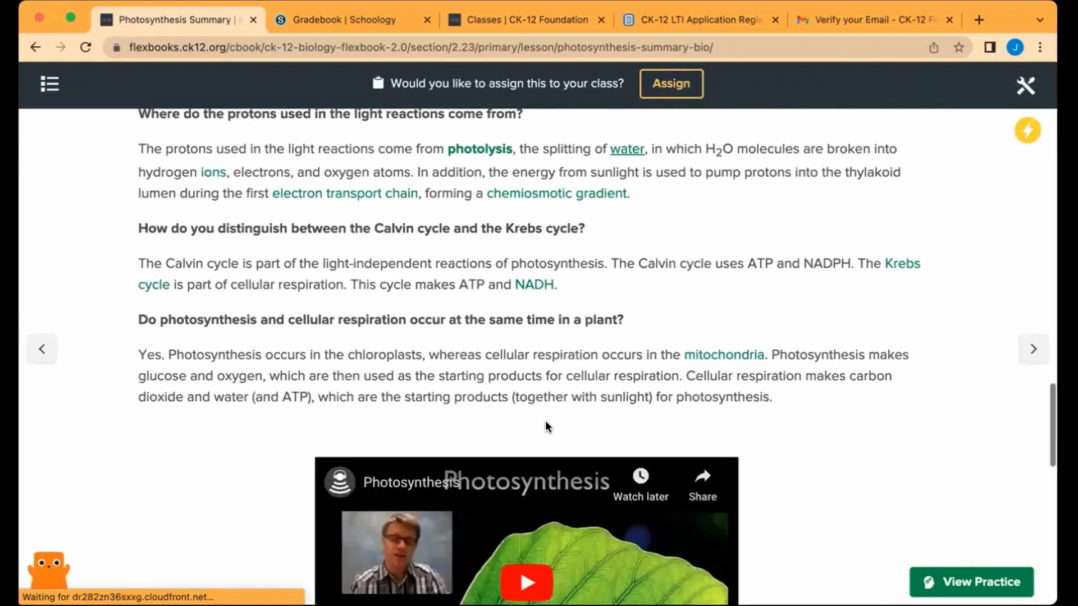
pyautogui.scroll(-10, 547, 425)
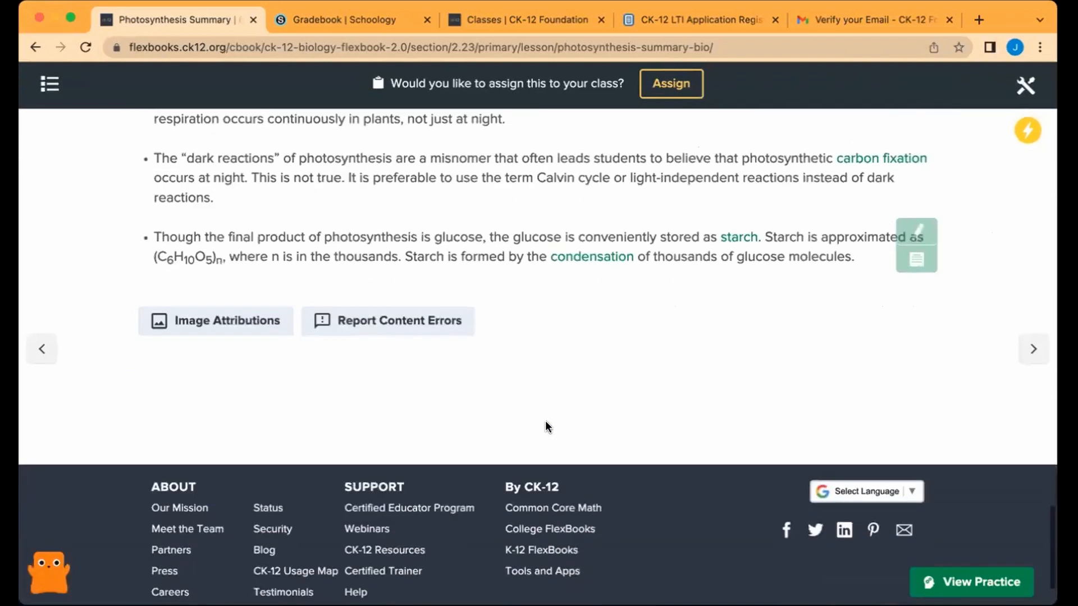
pyautogui.scroll(10, 545, 427)
pyautogui.scroll(-5, 545, 427)
pyautogui.scroll(10, 545, 426)
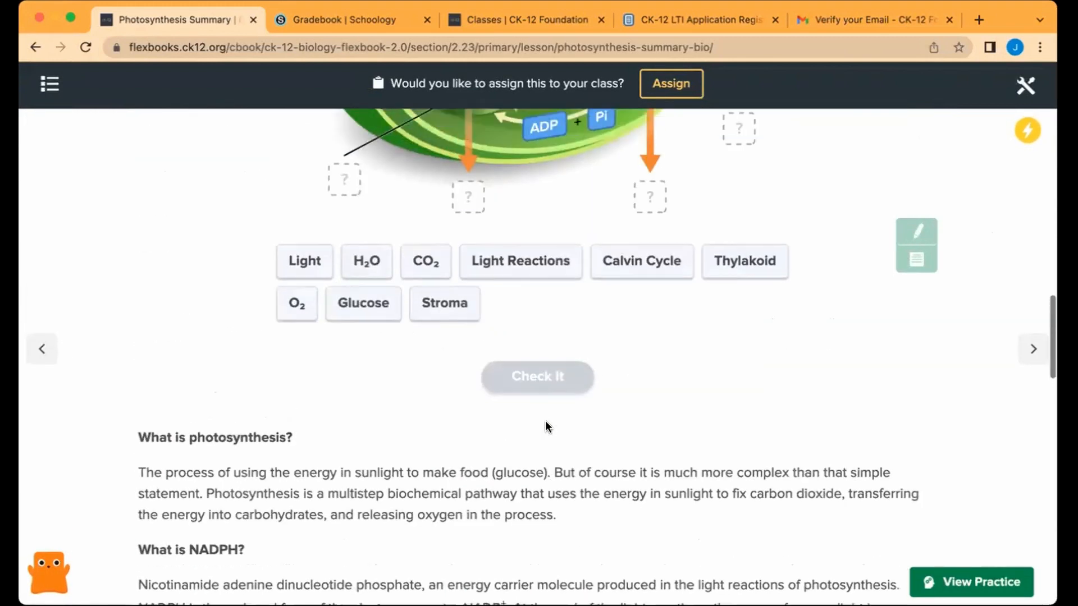
pyautogui.scroll(3, 544, 420)
pyautogui.moveTo(644, 402); pyautogui.dragTo(647, 335)
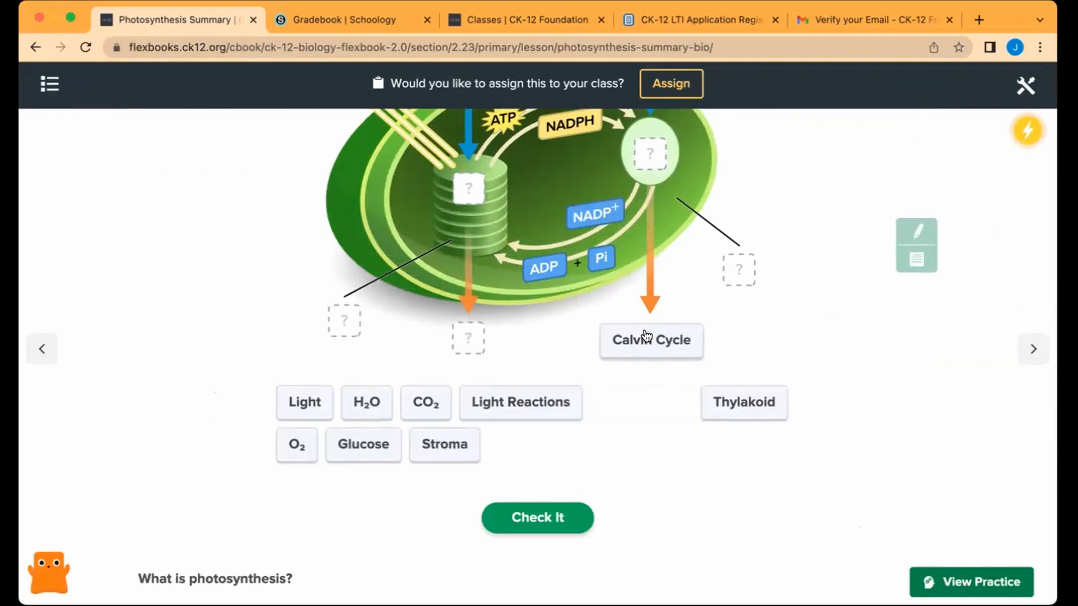
# Step: Open the lesson's View Practice and choose Customize to start a quiz from it
pyautogui.click(974, 580)
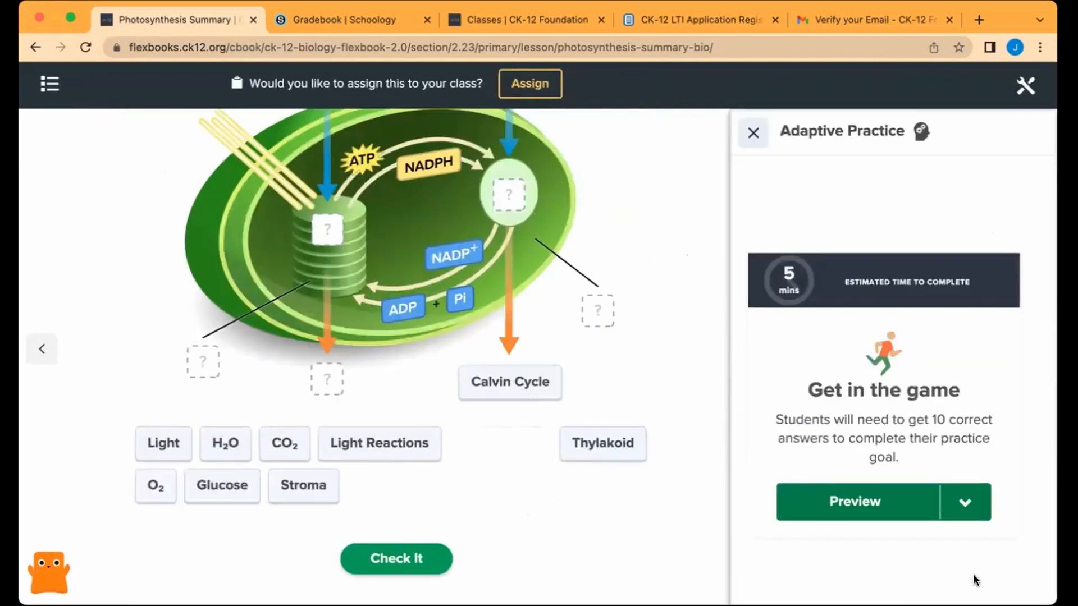
pyautogui.click(963, 505)
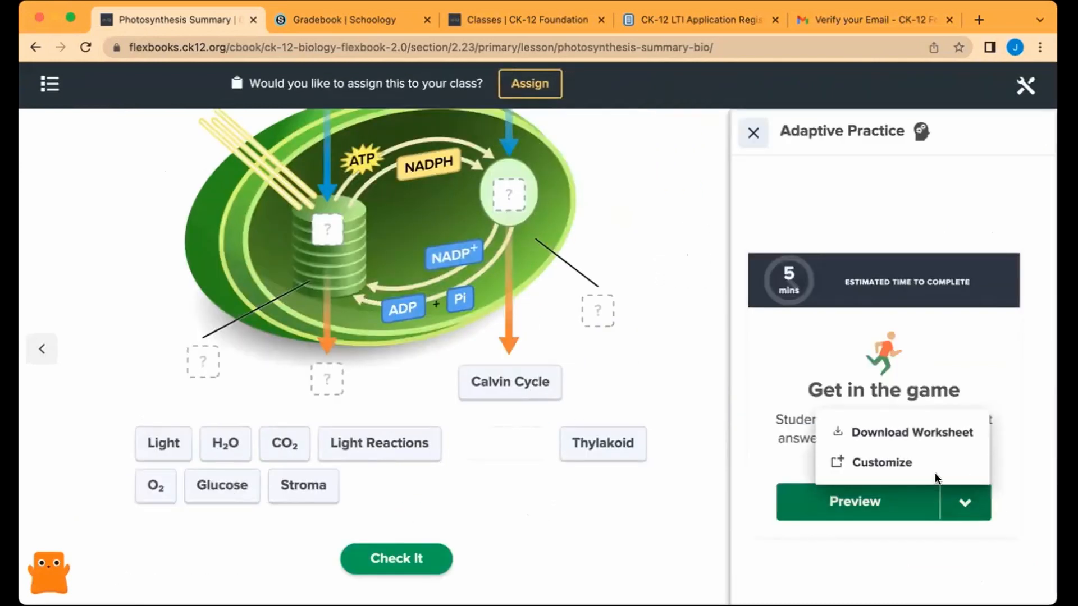
pyautogui.click(892, 466)
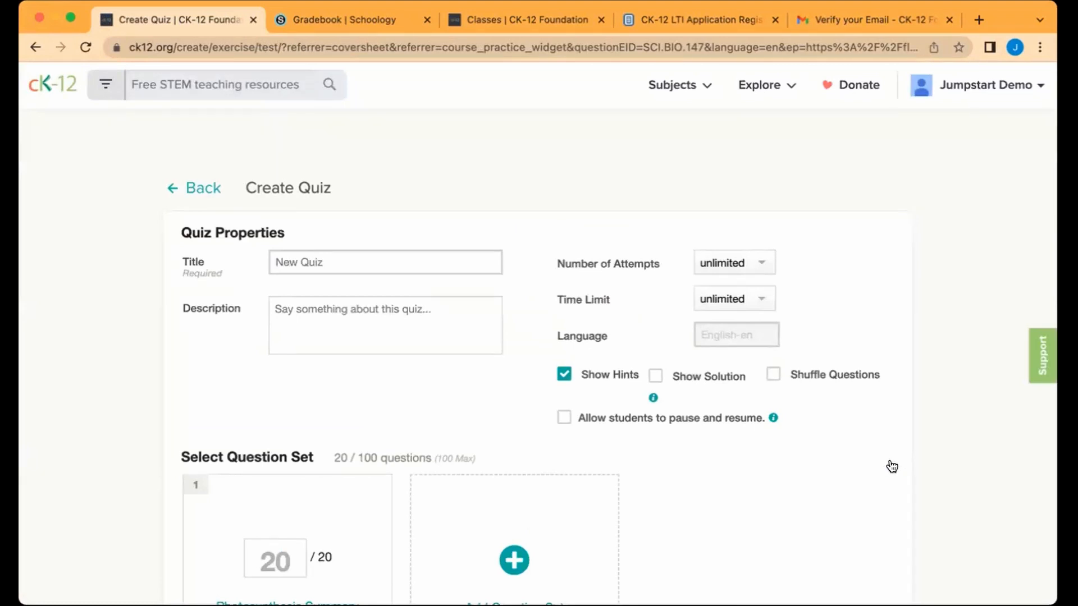
# Step: Review the 20 Photosynthesis Summary questions, previewing question 3, and save them into the quiz
pyautogui.scroll(-1, 323, 500)
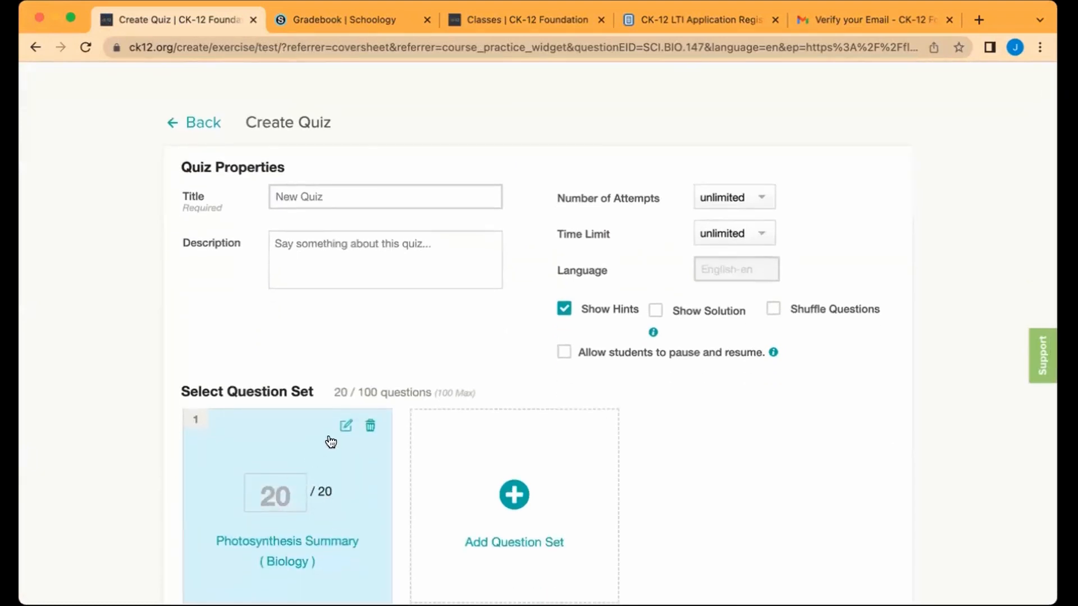
pyautogui.click(345, 426)
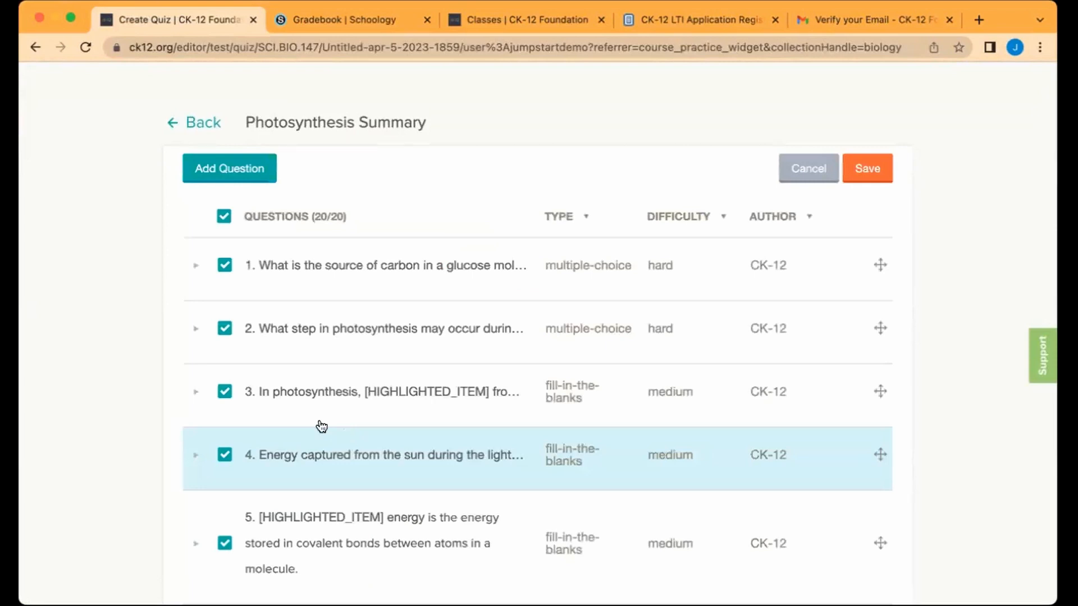
pyautogui.click(195, 392)
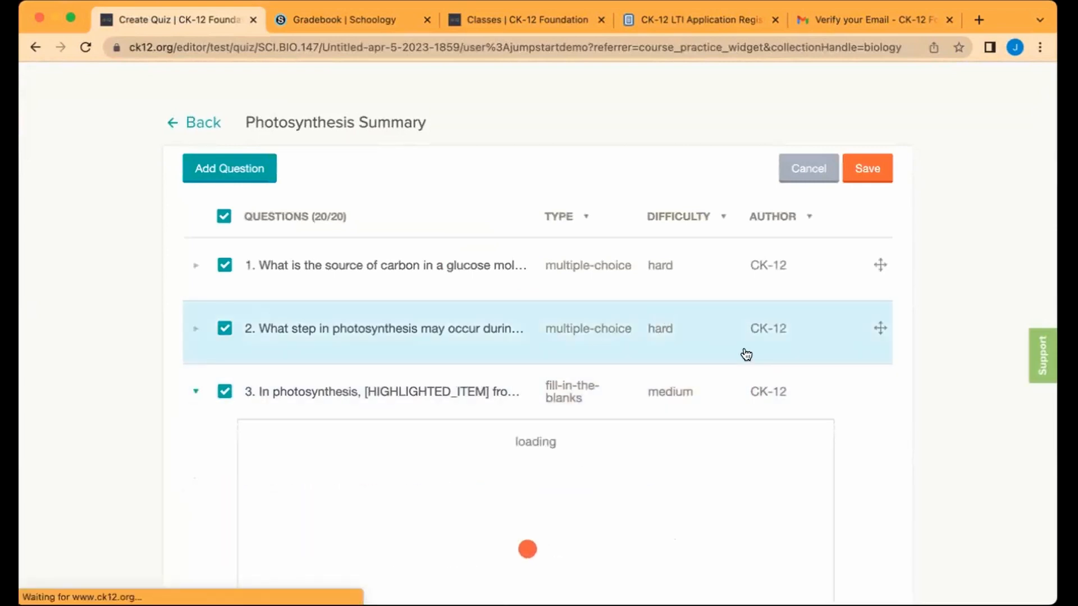
pyautogui.scroll(-5, 743, 351)
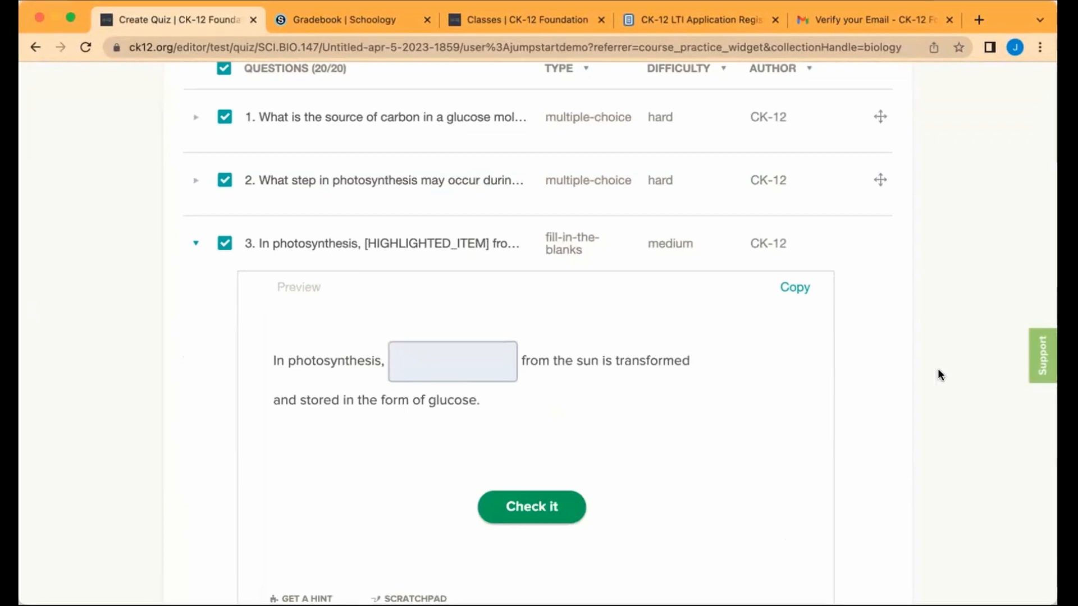
pyautogui.scroll(3, 937, 369)
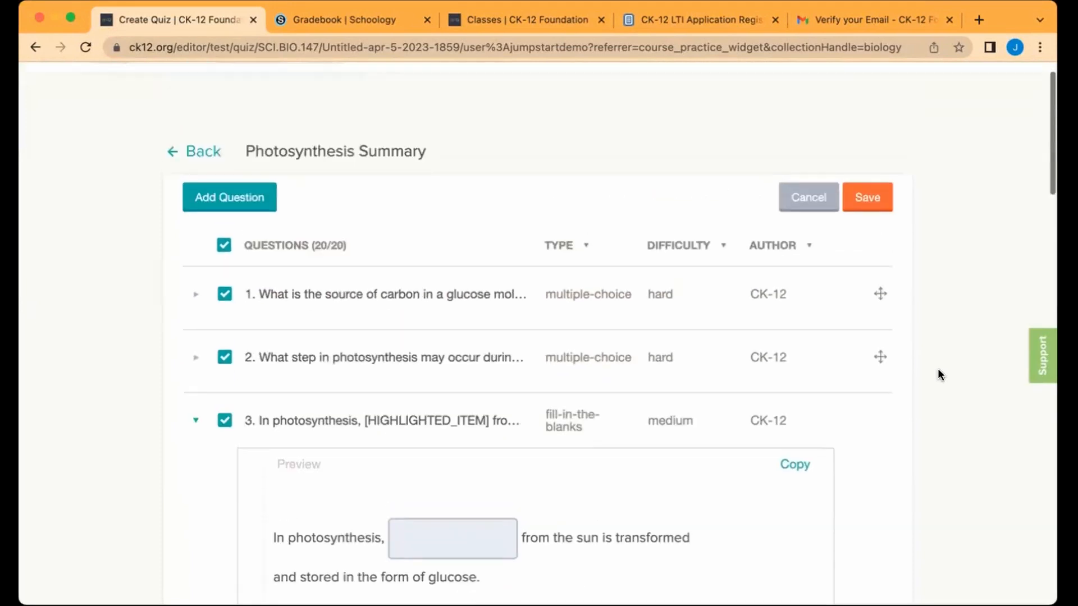
pyautogui.click(867, 198)
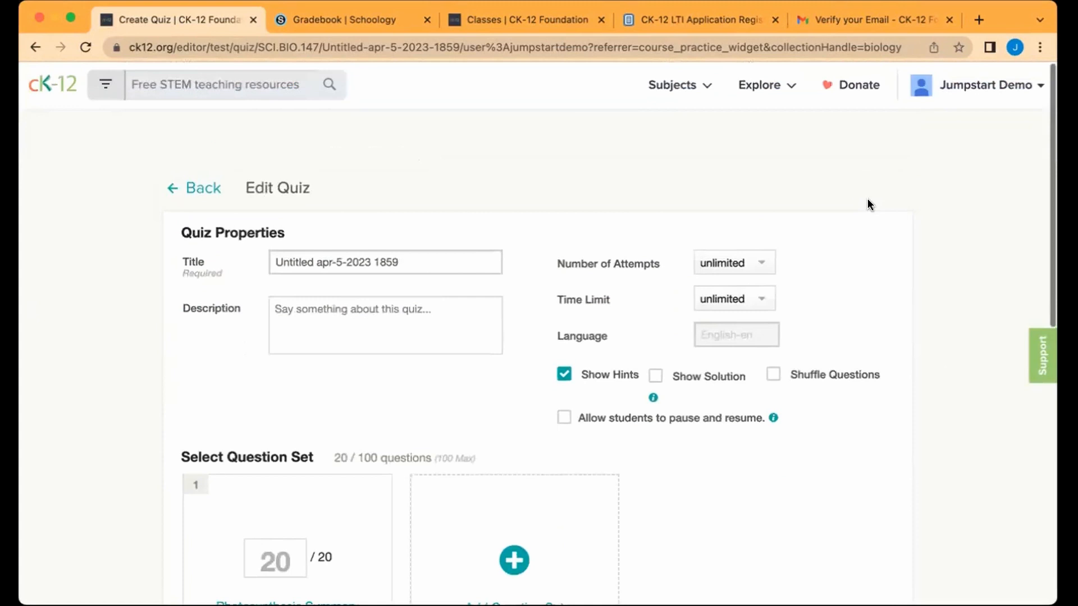
# Step: Retitle the quiz 'Photosynthesis'
pyautogui.moveTo(409, 258); pyautogui.dragTo(96, 246)
pyautogui.write('Phto')
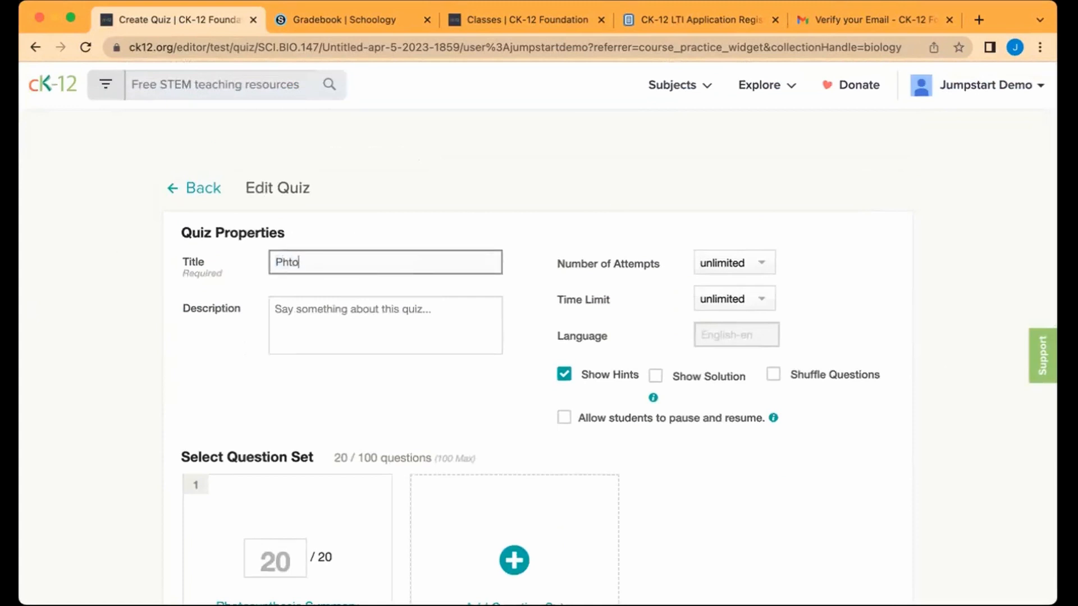
pyautogui.press('BackSpace')
pyautogui.press('BackSpace')
pyautogui.write('otosynthesis')
# Step: Turn off Show Hints, set attempts to 1, update the quiz, and go back to My Quizzes
pyautogui.scroll(-5, 520, 423)
pyautogui.scroll(2, 734, 462)
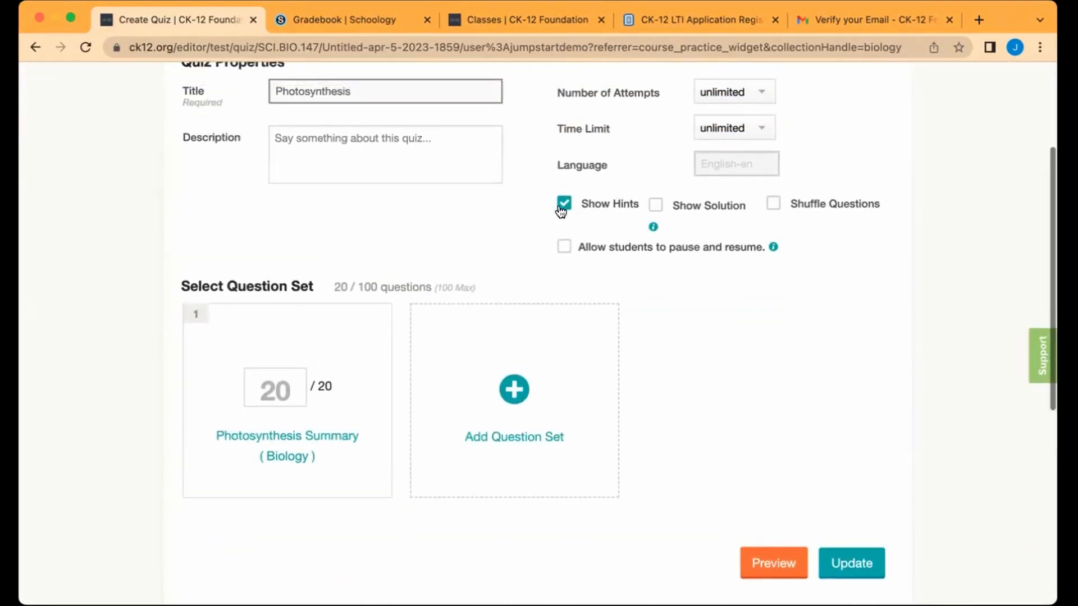
pyautogui.click(562, 206)
pyautogui.click(761, 90)
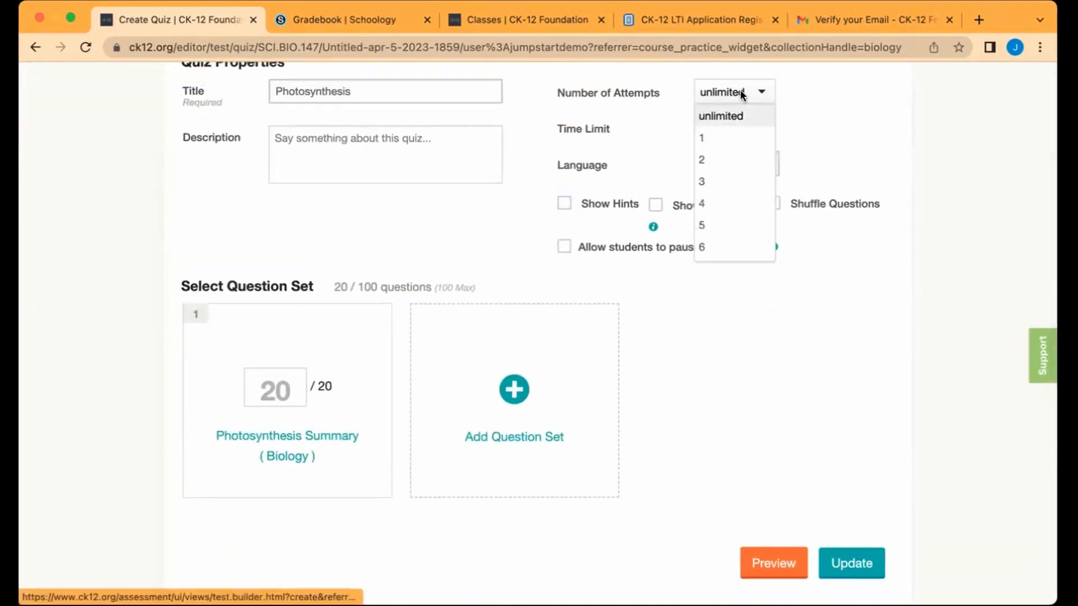
pyautogui.click(716, 137)
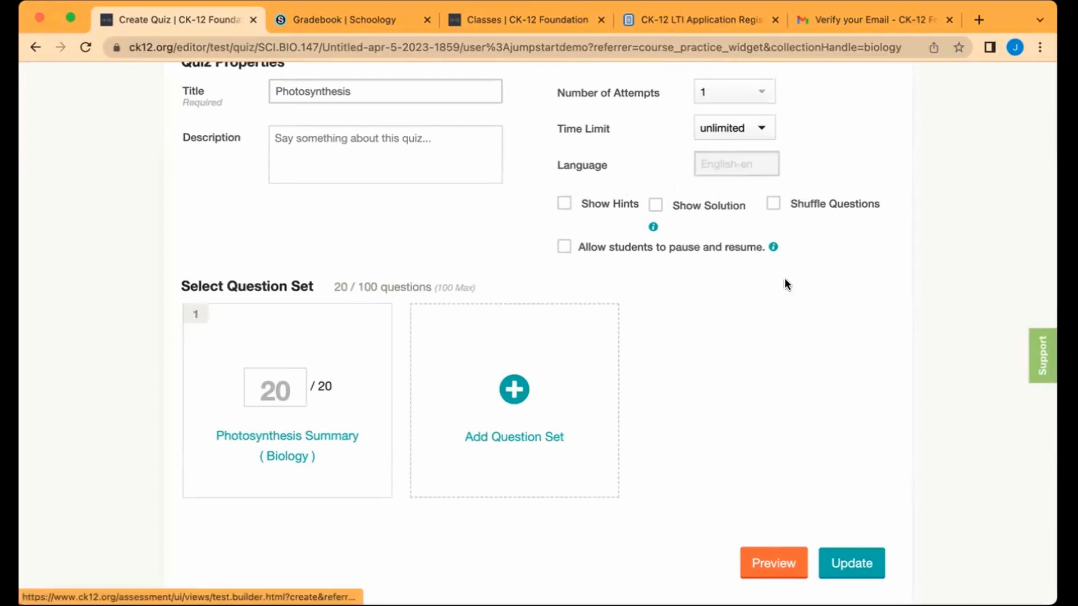
pyautogui.click(847, 563)
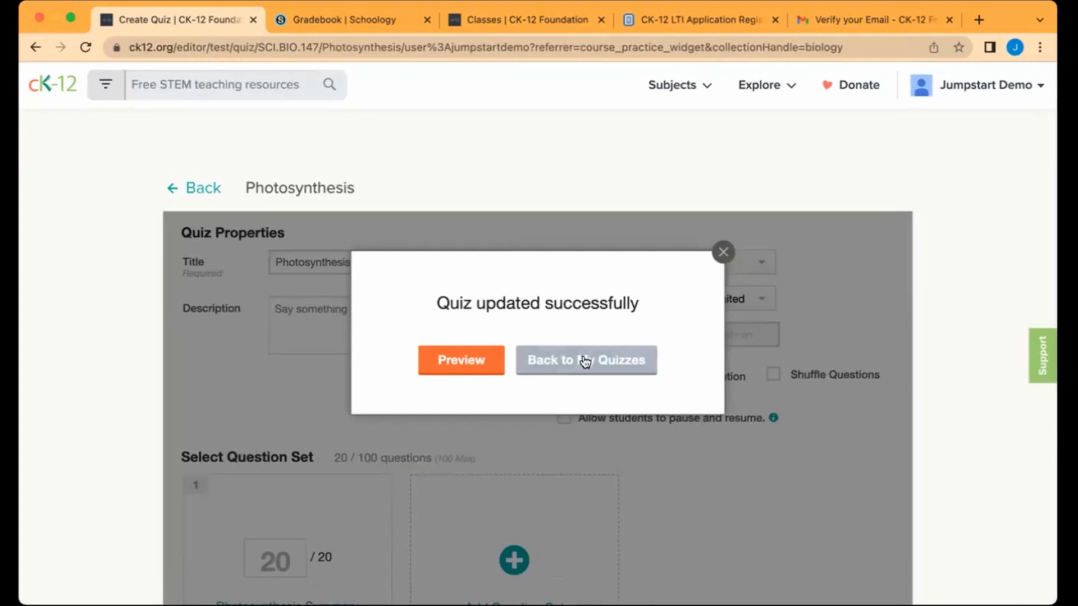
pyautogui.click(584, 362)
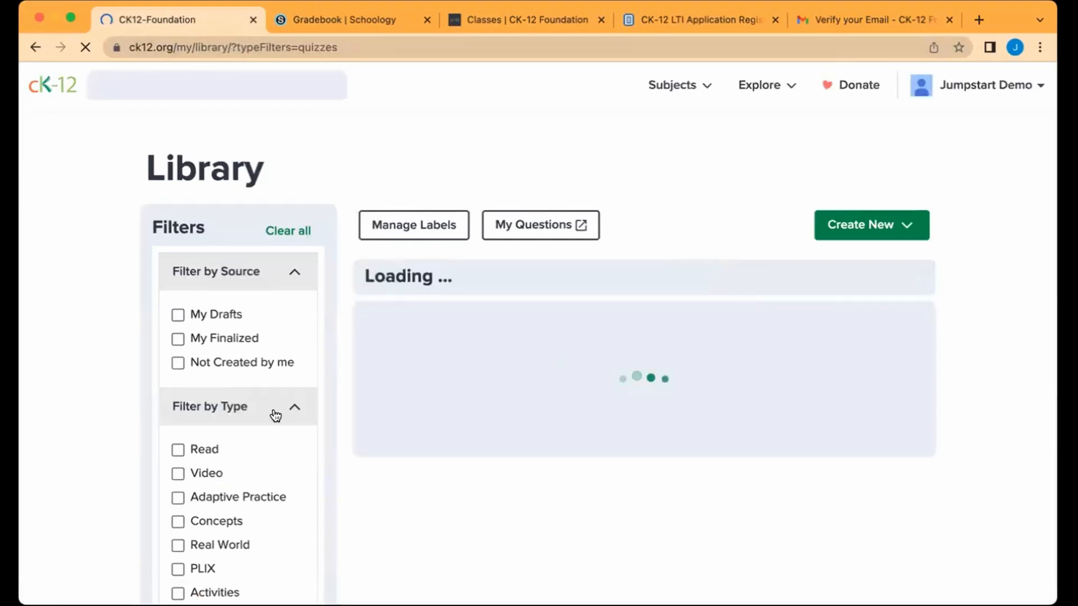
# Step: Confirm the Photosynthesis quiz is listed first in the Library, then open Tools and Apps
pyautogui.scroll(-5, 251, 459)
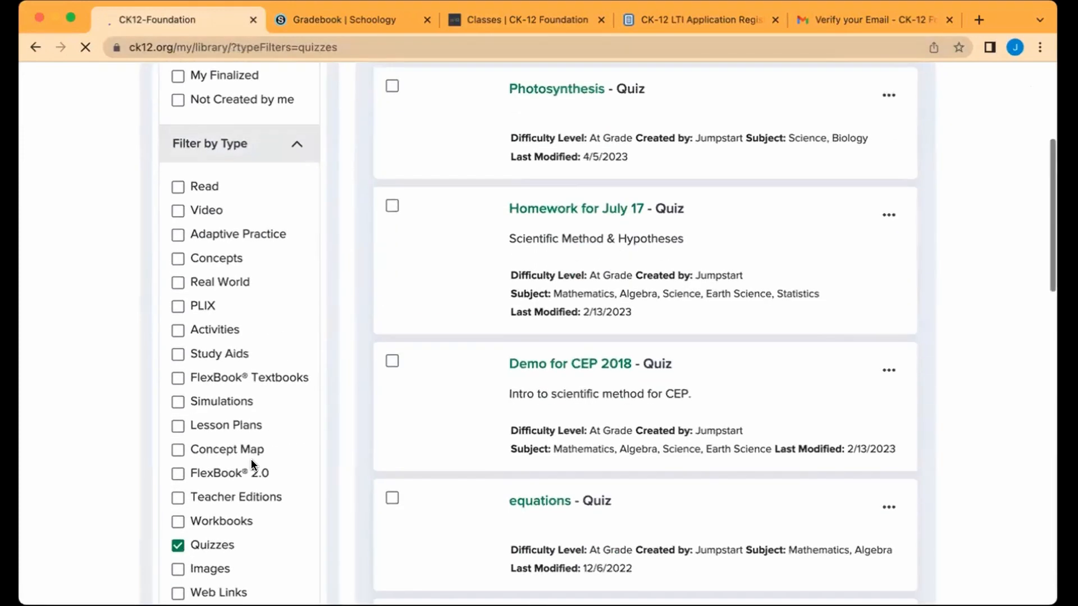
pyautogui.scroll(5, 665, 393)
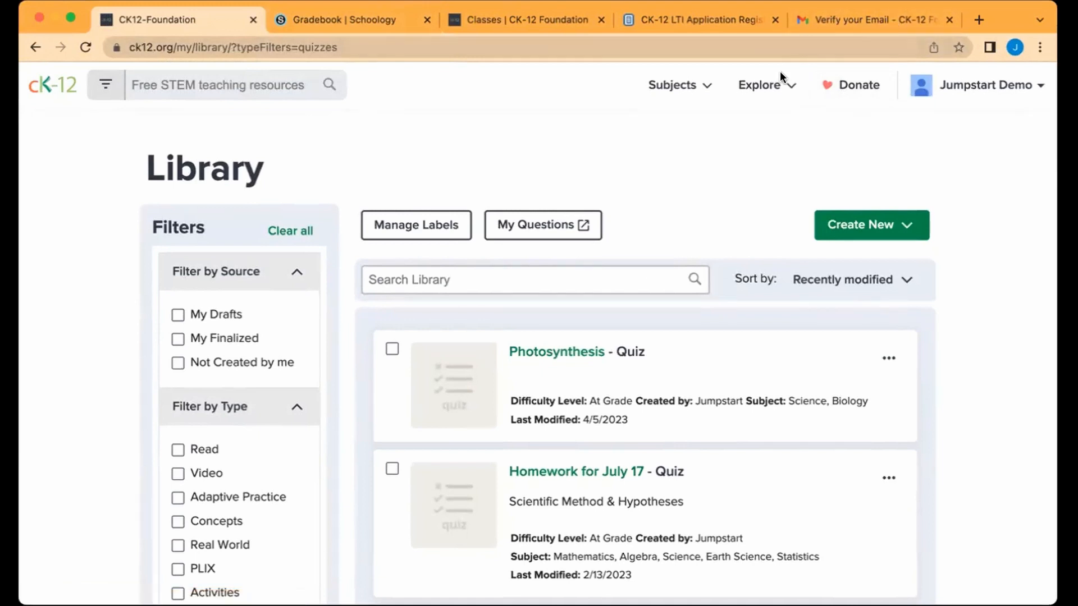
pyautogui.scroll(-15, 706, 177)
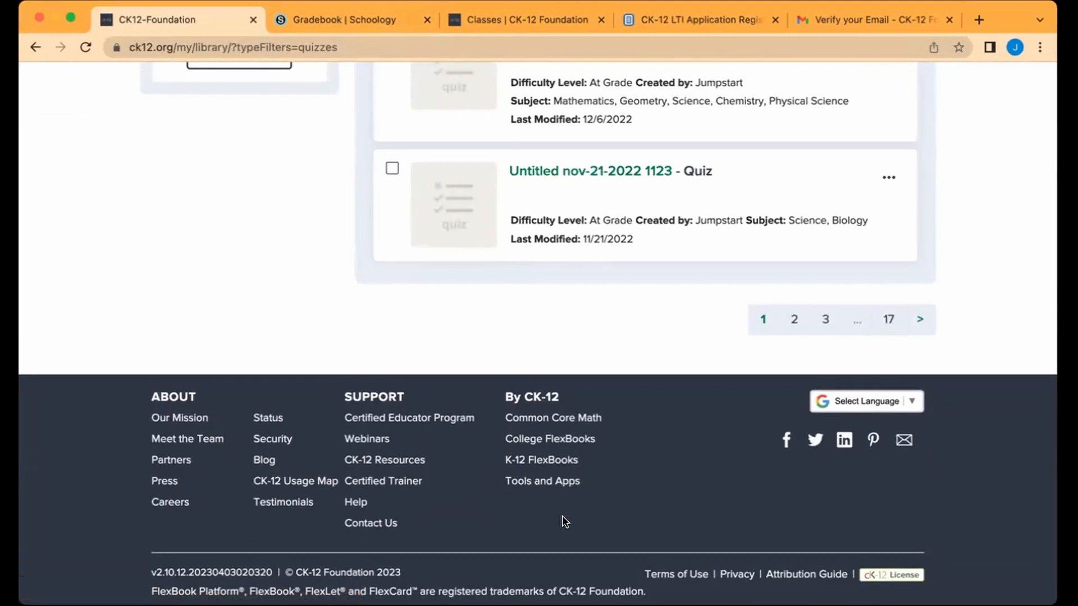
pyautogui.click(540, 482)
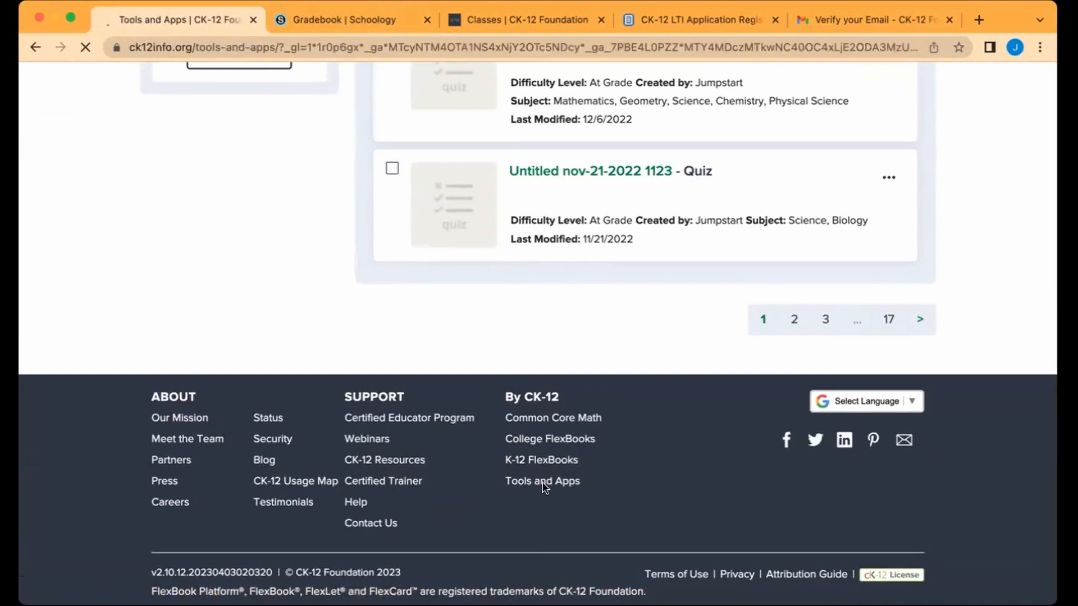
# Step: Open CK-12 on Schoology and browse its walkthrough videos for Steps 1 through 5
pyautogui.scroll(-5, 542, 481)
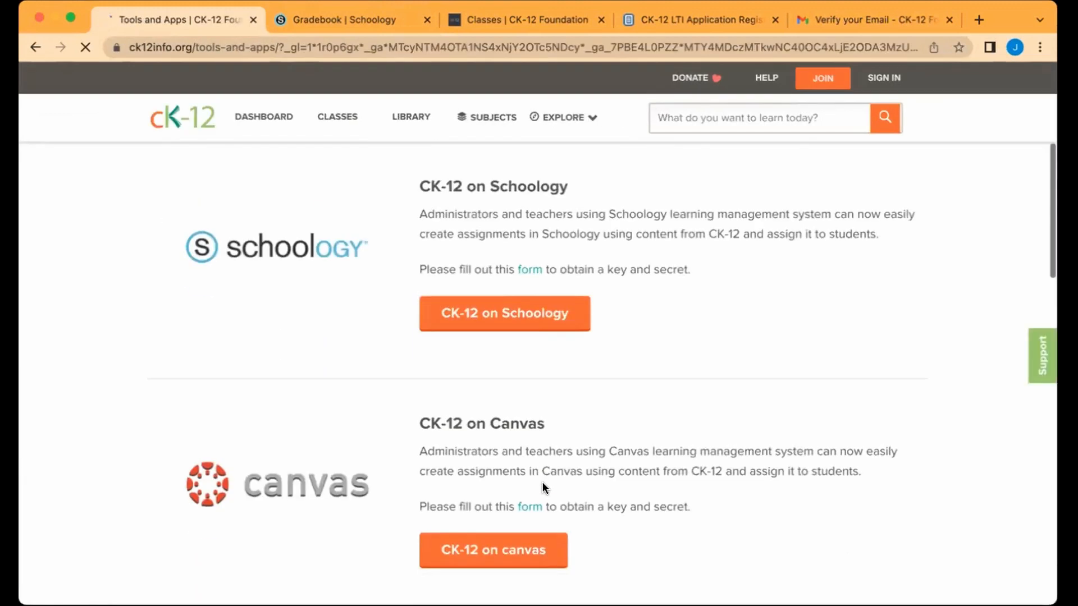
pyautogui.click(510, 302)
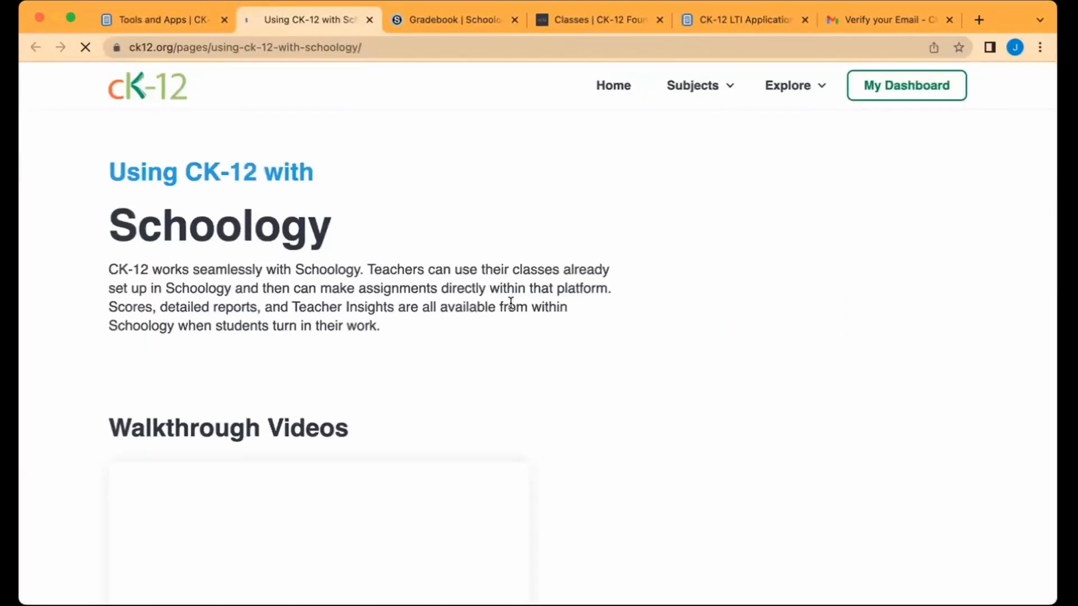
pyautogui.scroll(-5, 549, 398)
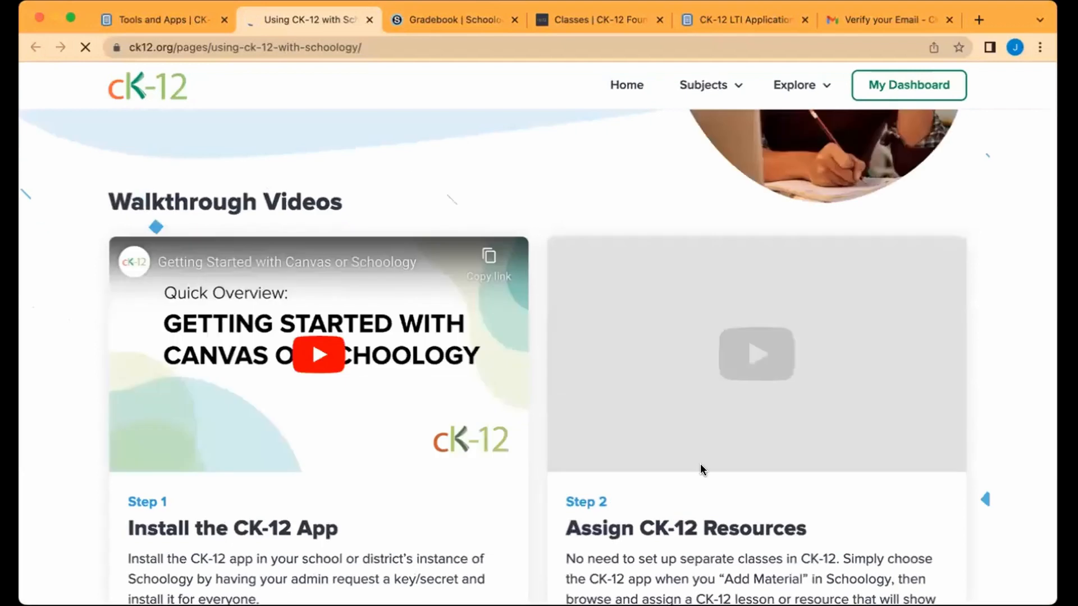
pyautogui.scroll(-3, 700, 463)
pyautogui.scroll(-7, 700, 463)
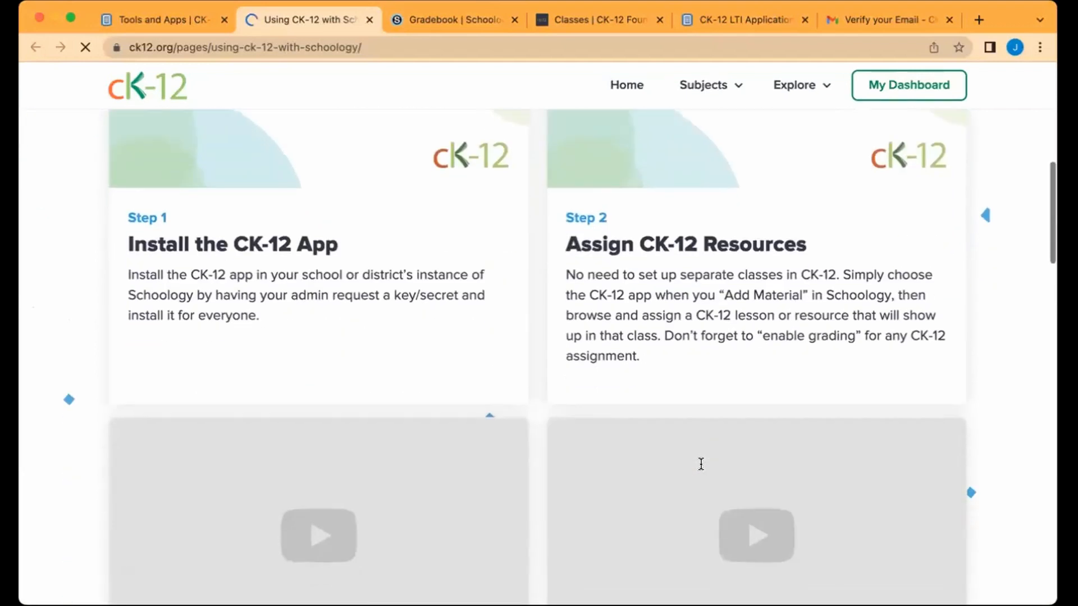
pyautogui.scroll(-2, 391, 430)
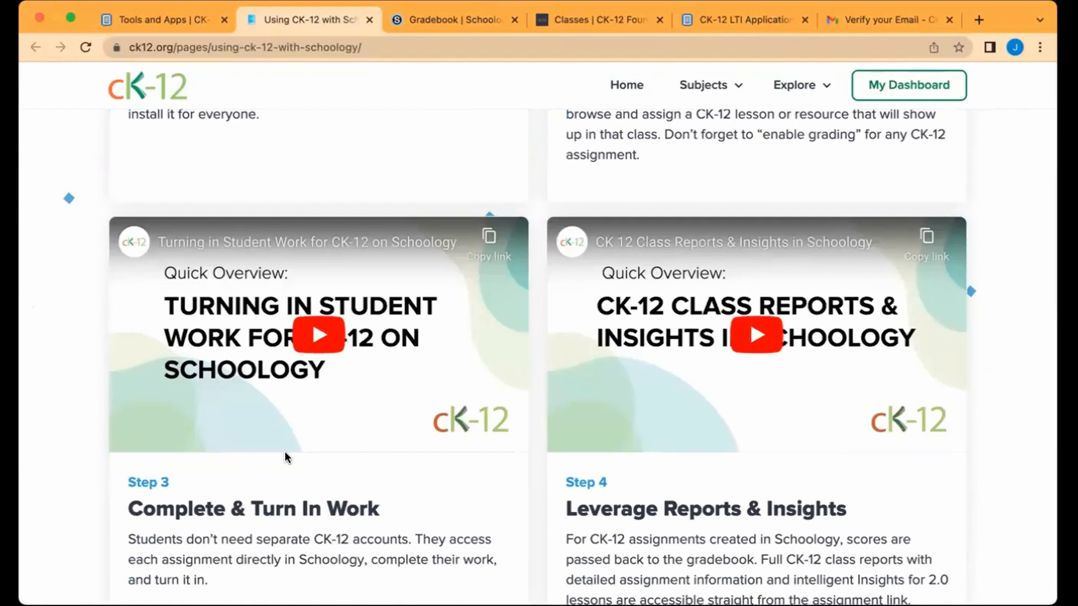
pyautogui.scroll(-11, 800, 382)
pyautogui.scroll(-2, 800, 383)
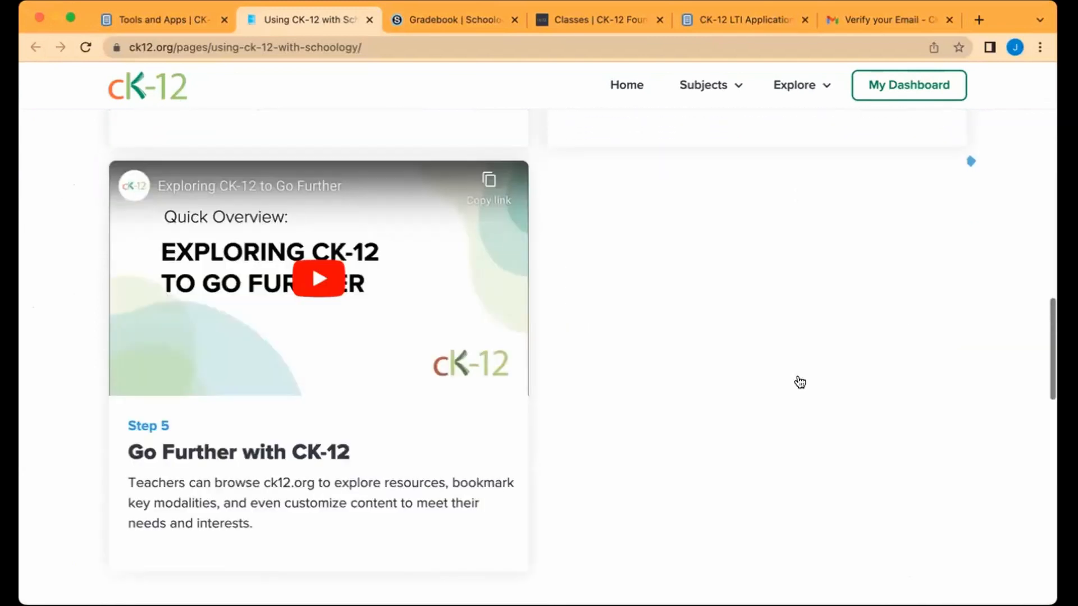
pyautogui.scroll(15, 800, 382)
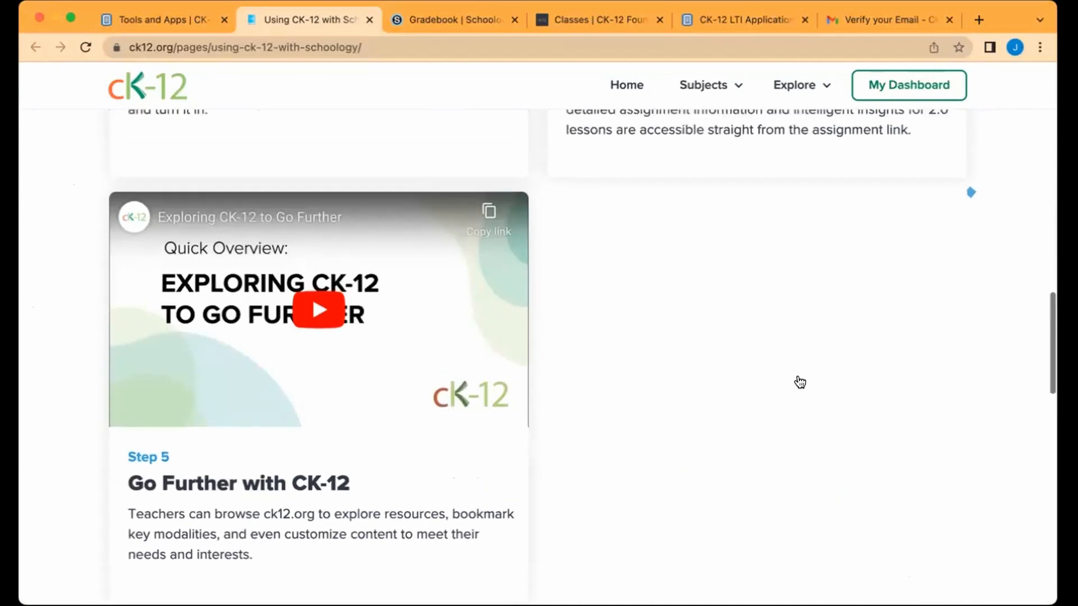